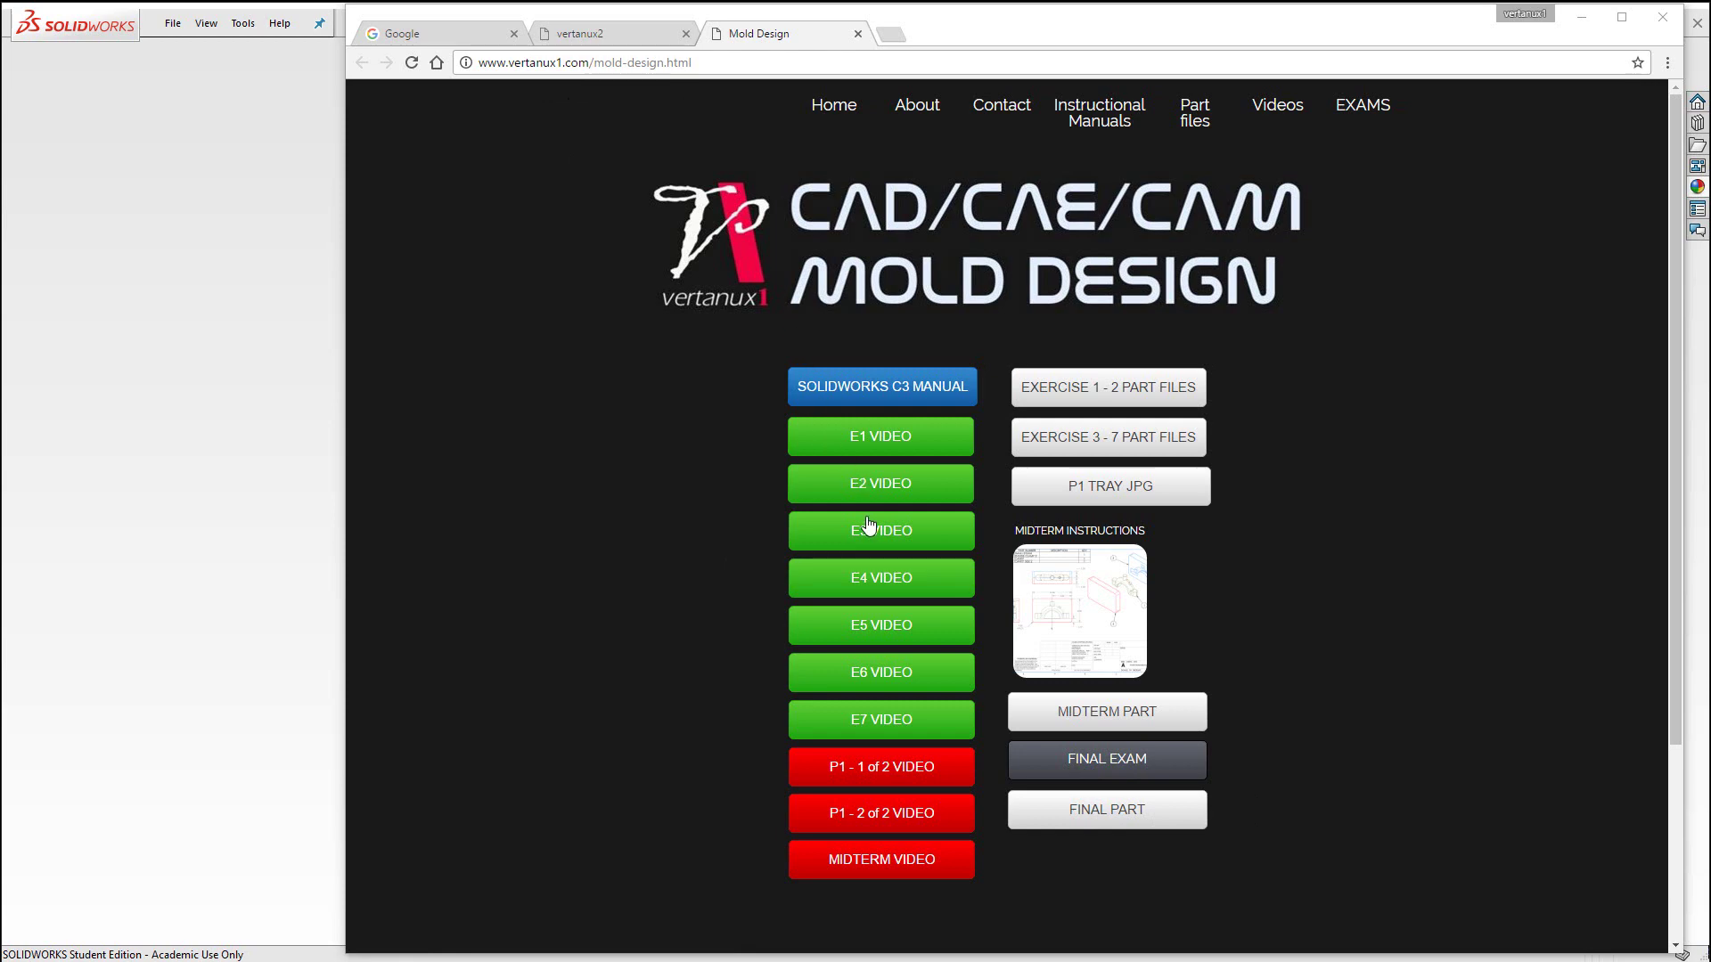
Step: Open the IMT 209 Mold Theory Final.docx instructions and read through both pages
left_click(1158, 765)
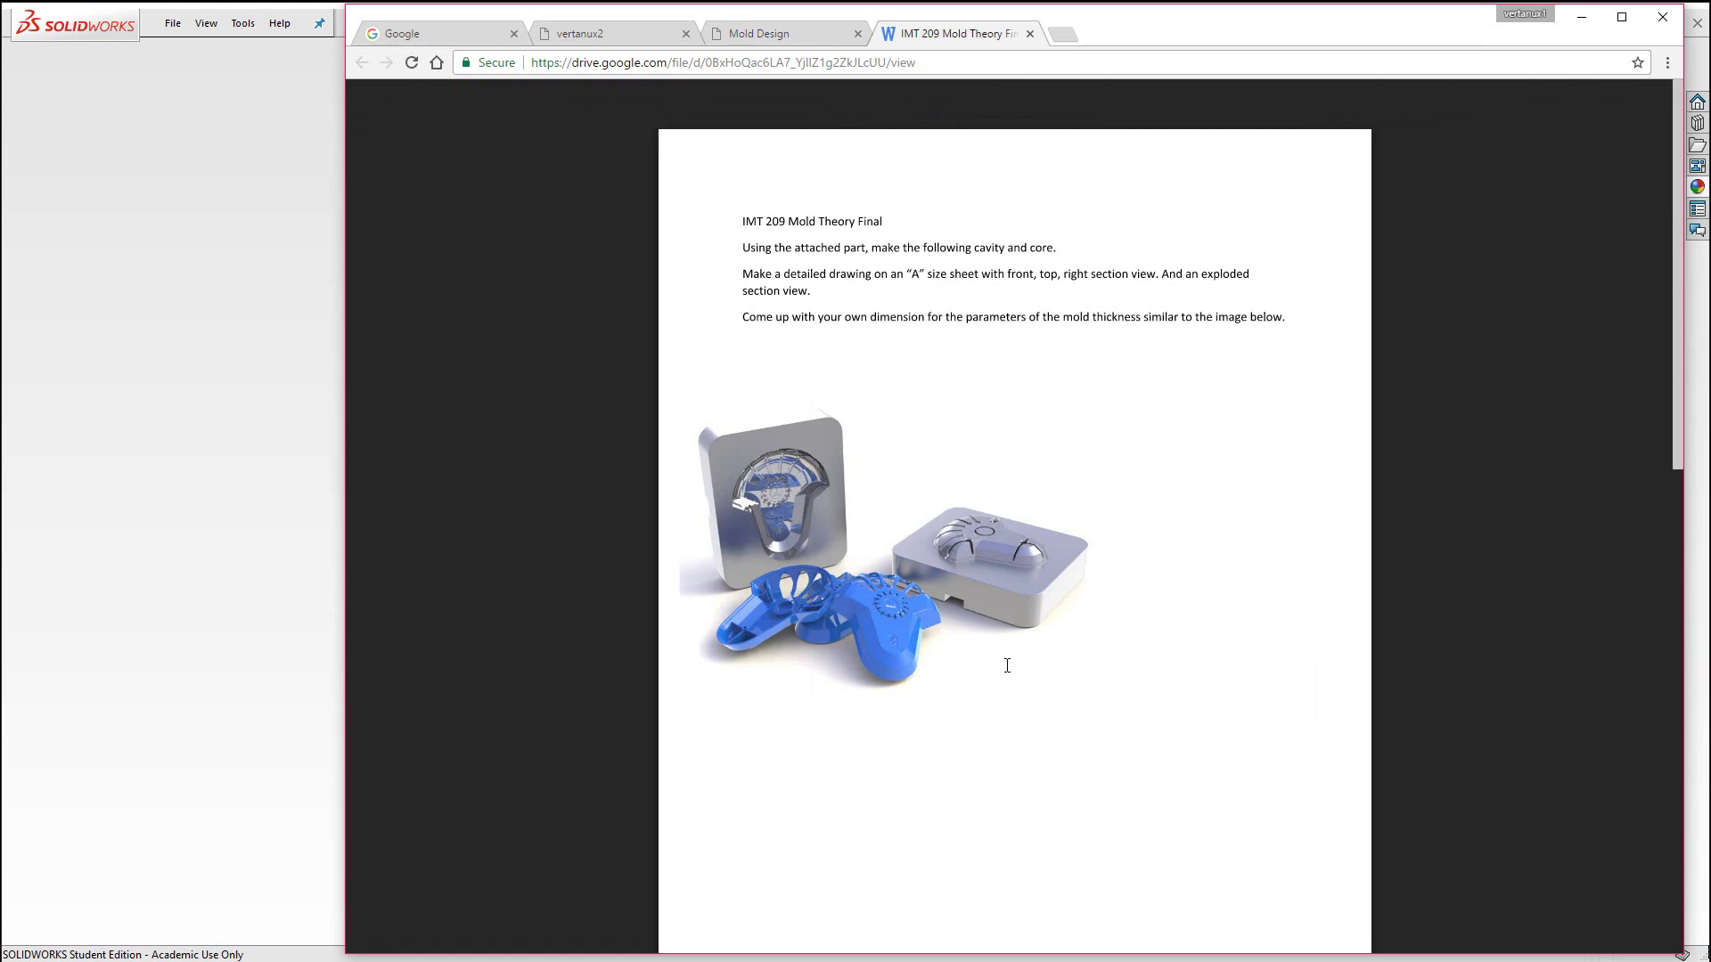
scroll(1006, 665, "down", 8)
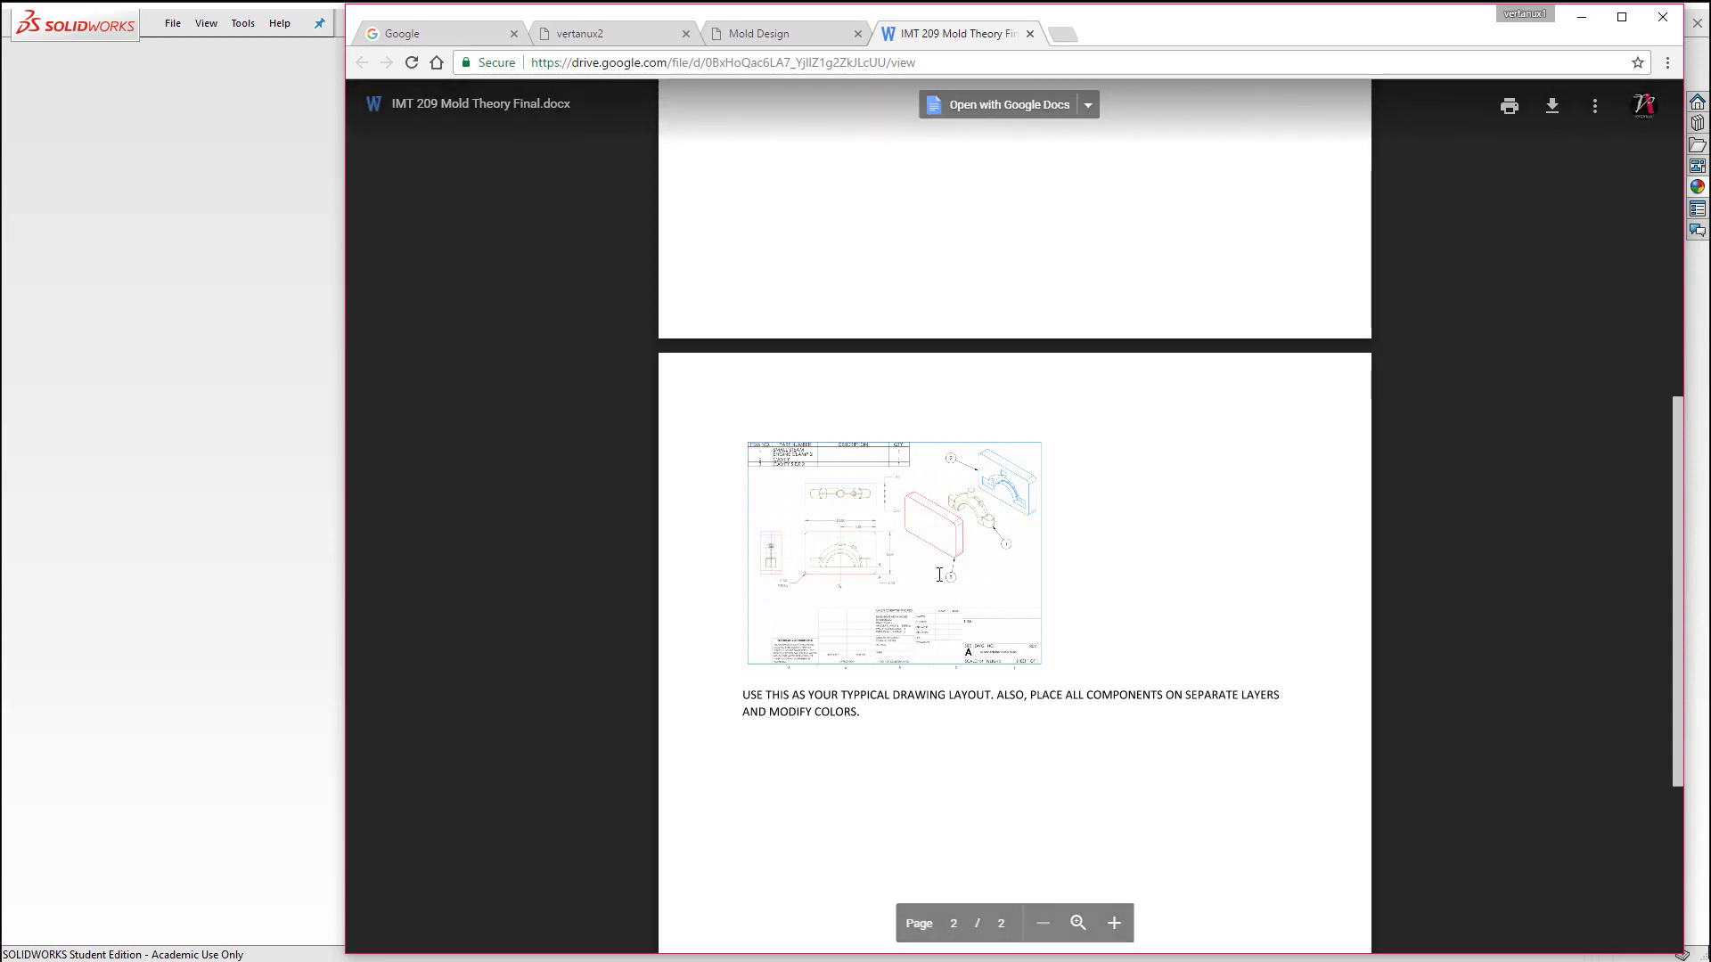
scroll(977, 591, "up", 1)
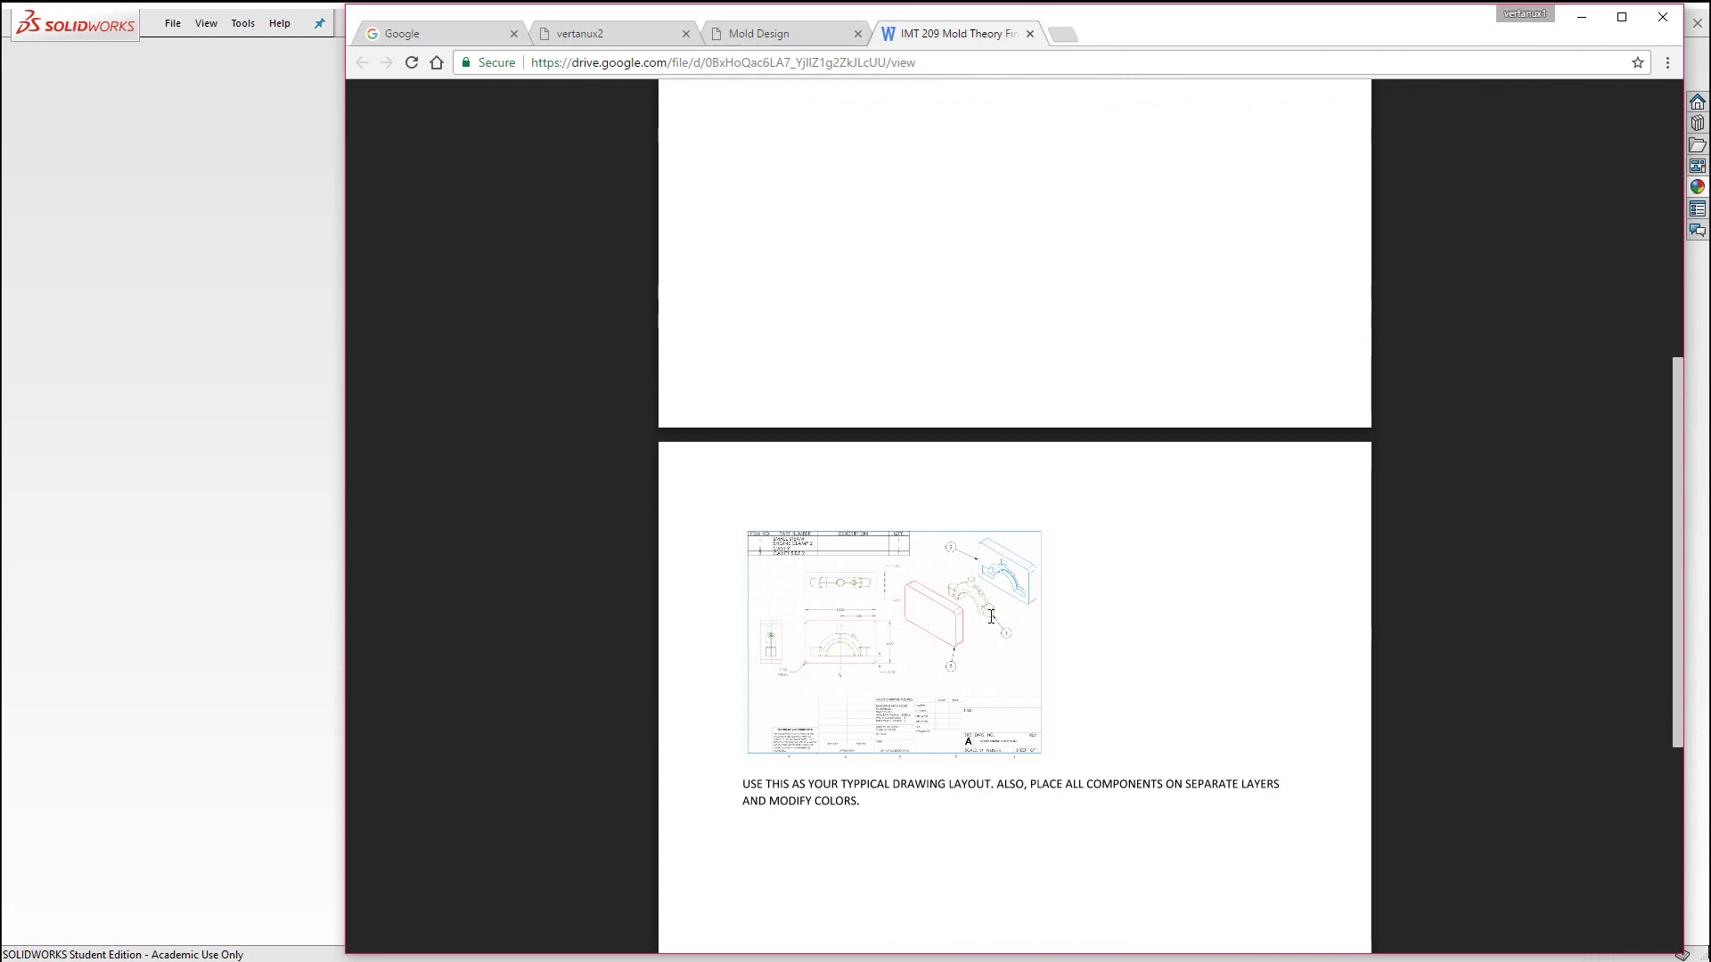
scroll(1016, 642, "up", 7)
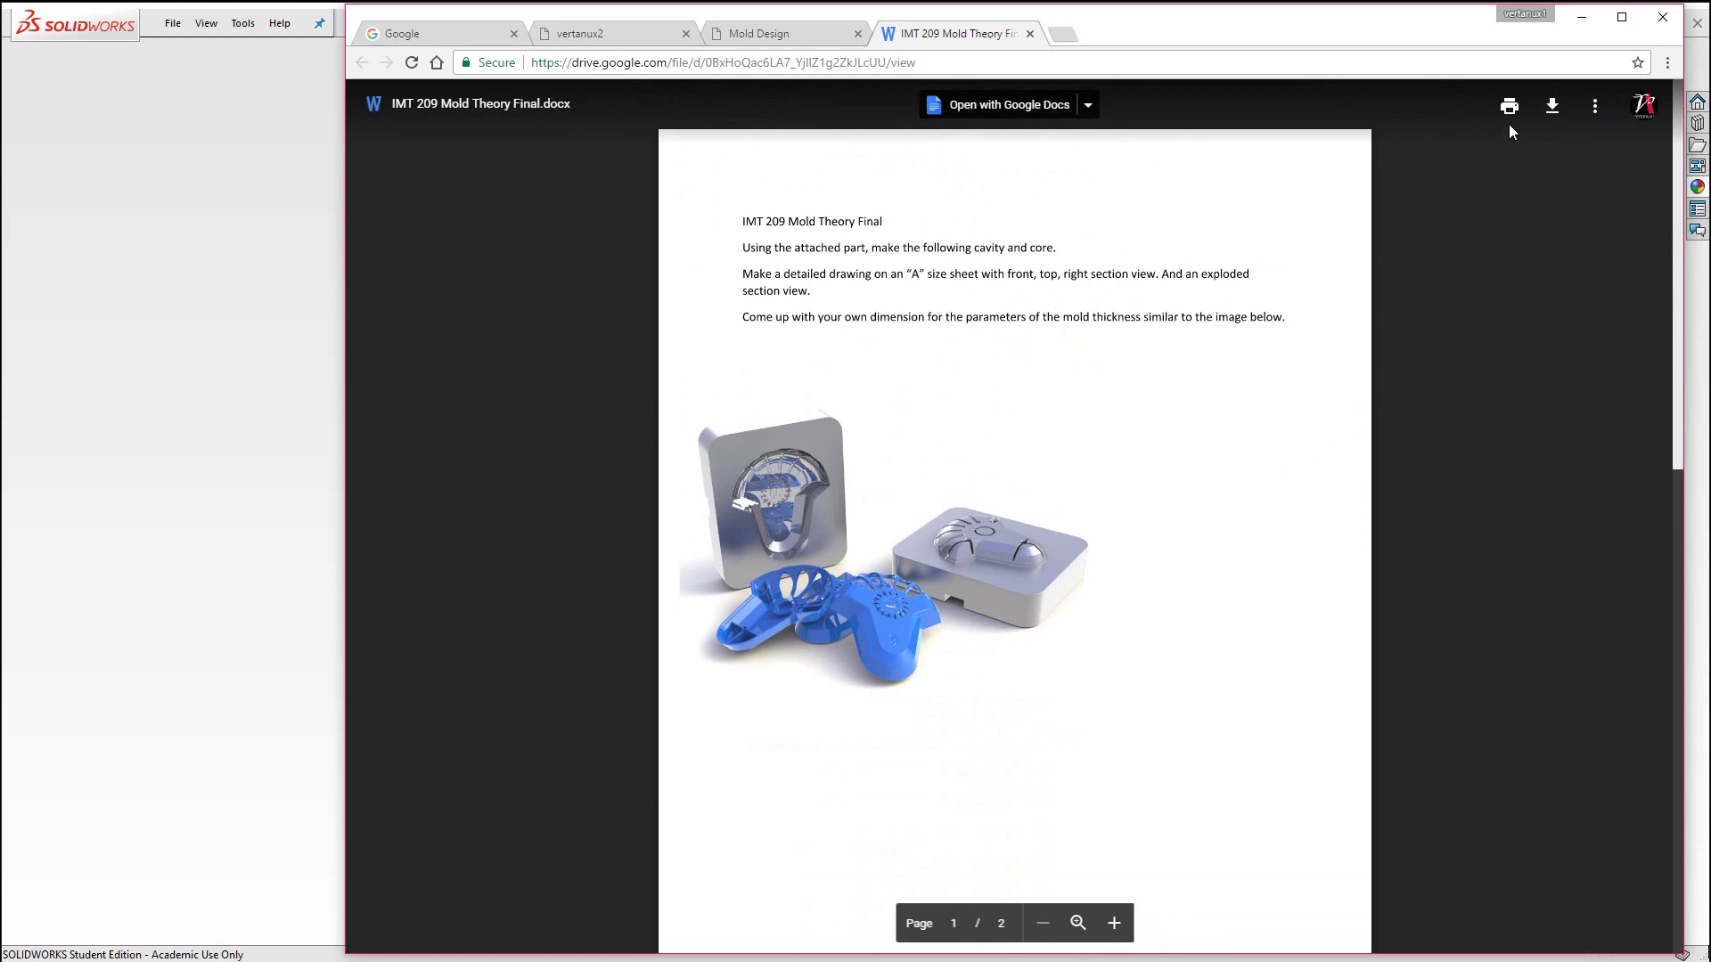
Step: Download FINAL EXAM BEZEL.SLDPRT from the Mold Design FINAL PART link and open it in SOLIDWORKS
left_click(819, 33)
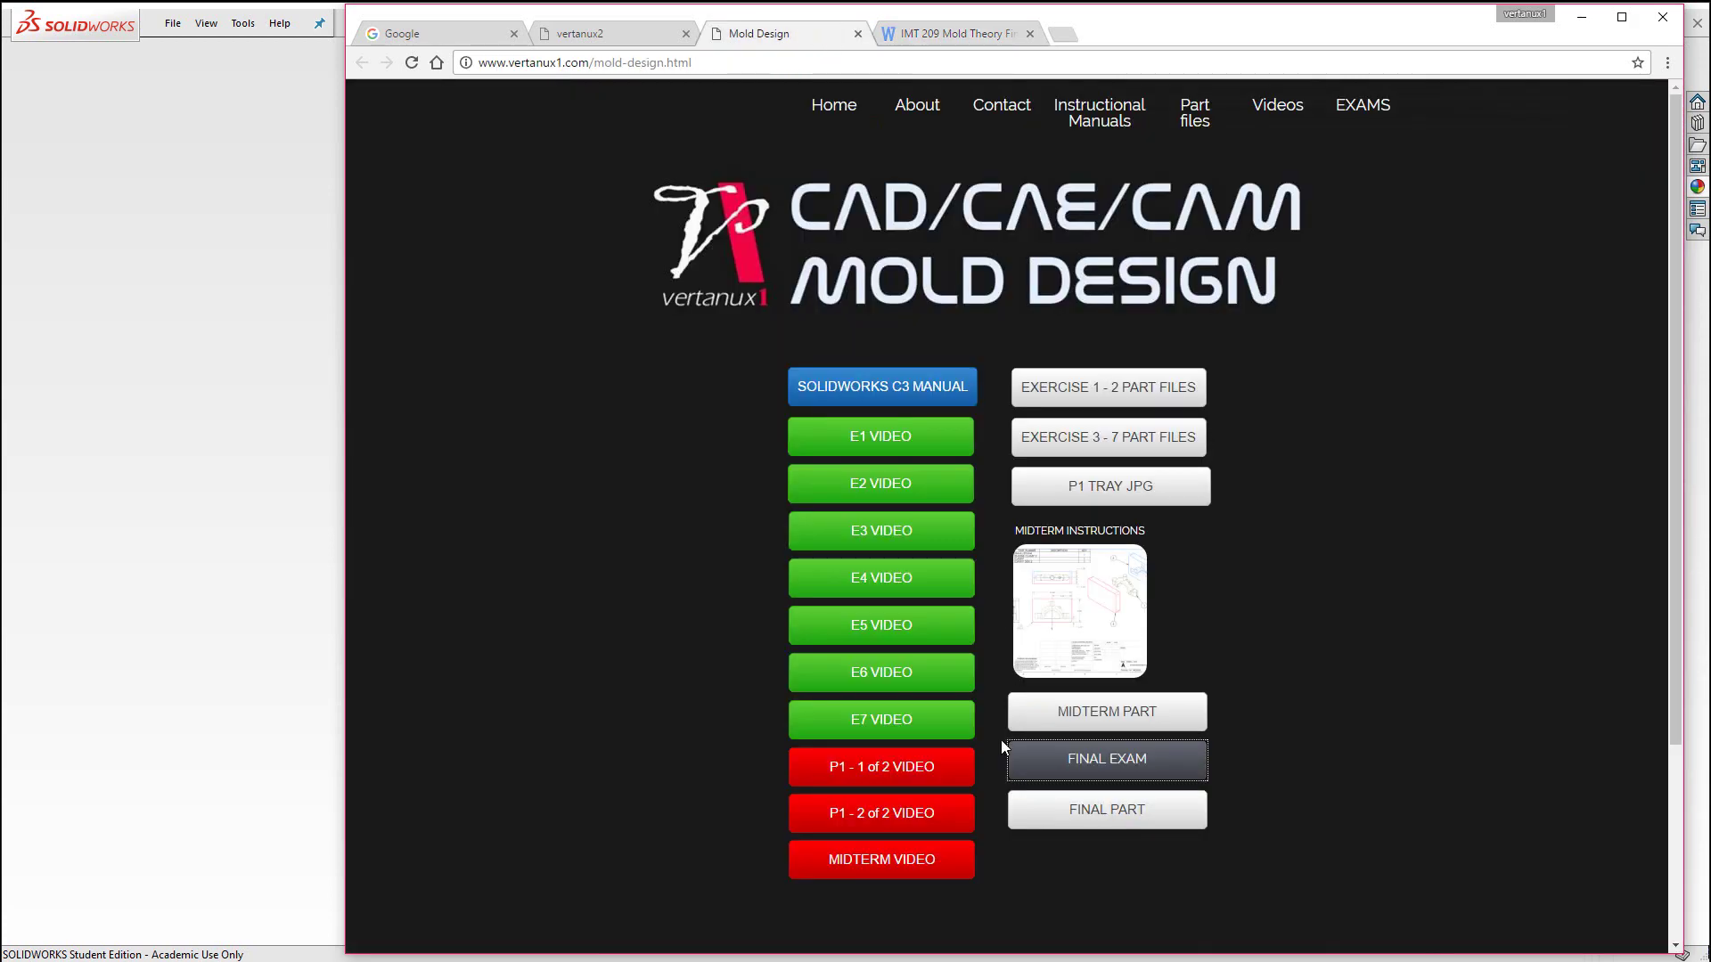
left_click(1089, 813)
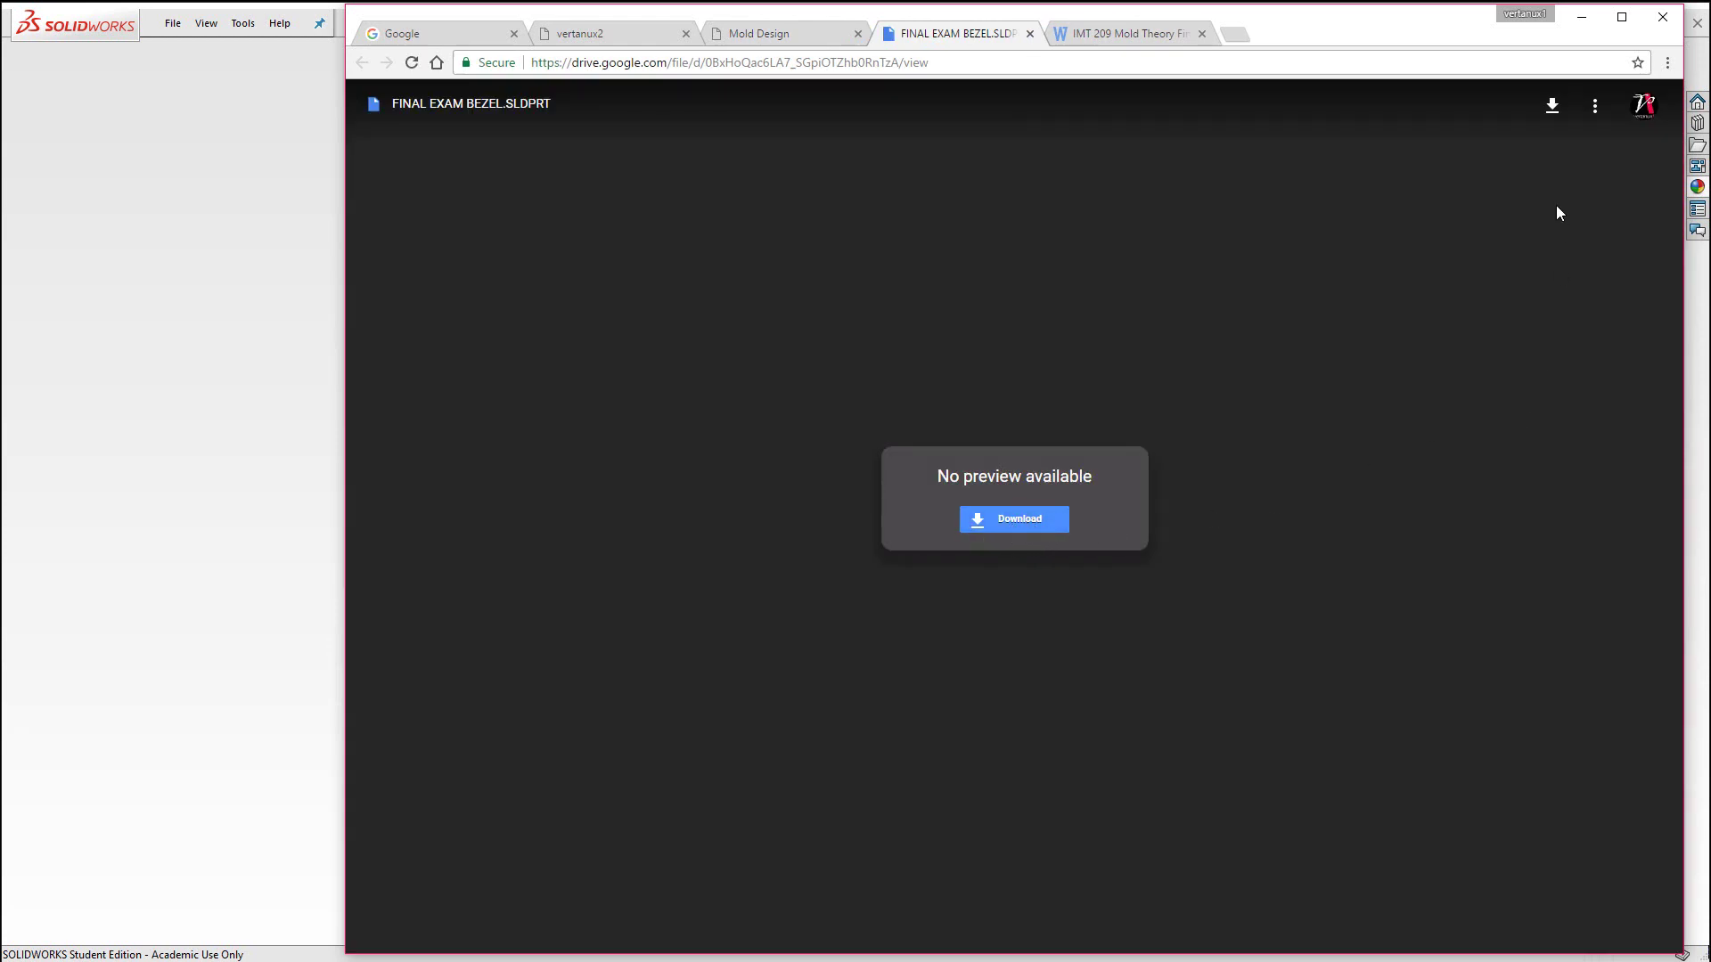
left_click(1549, 126)
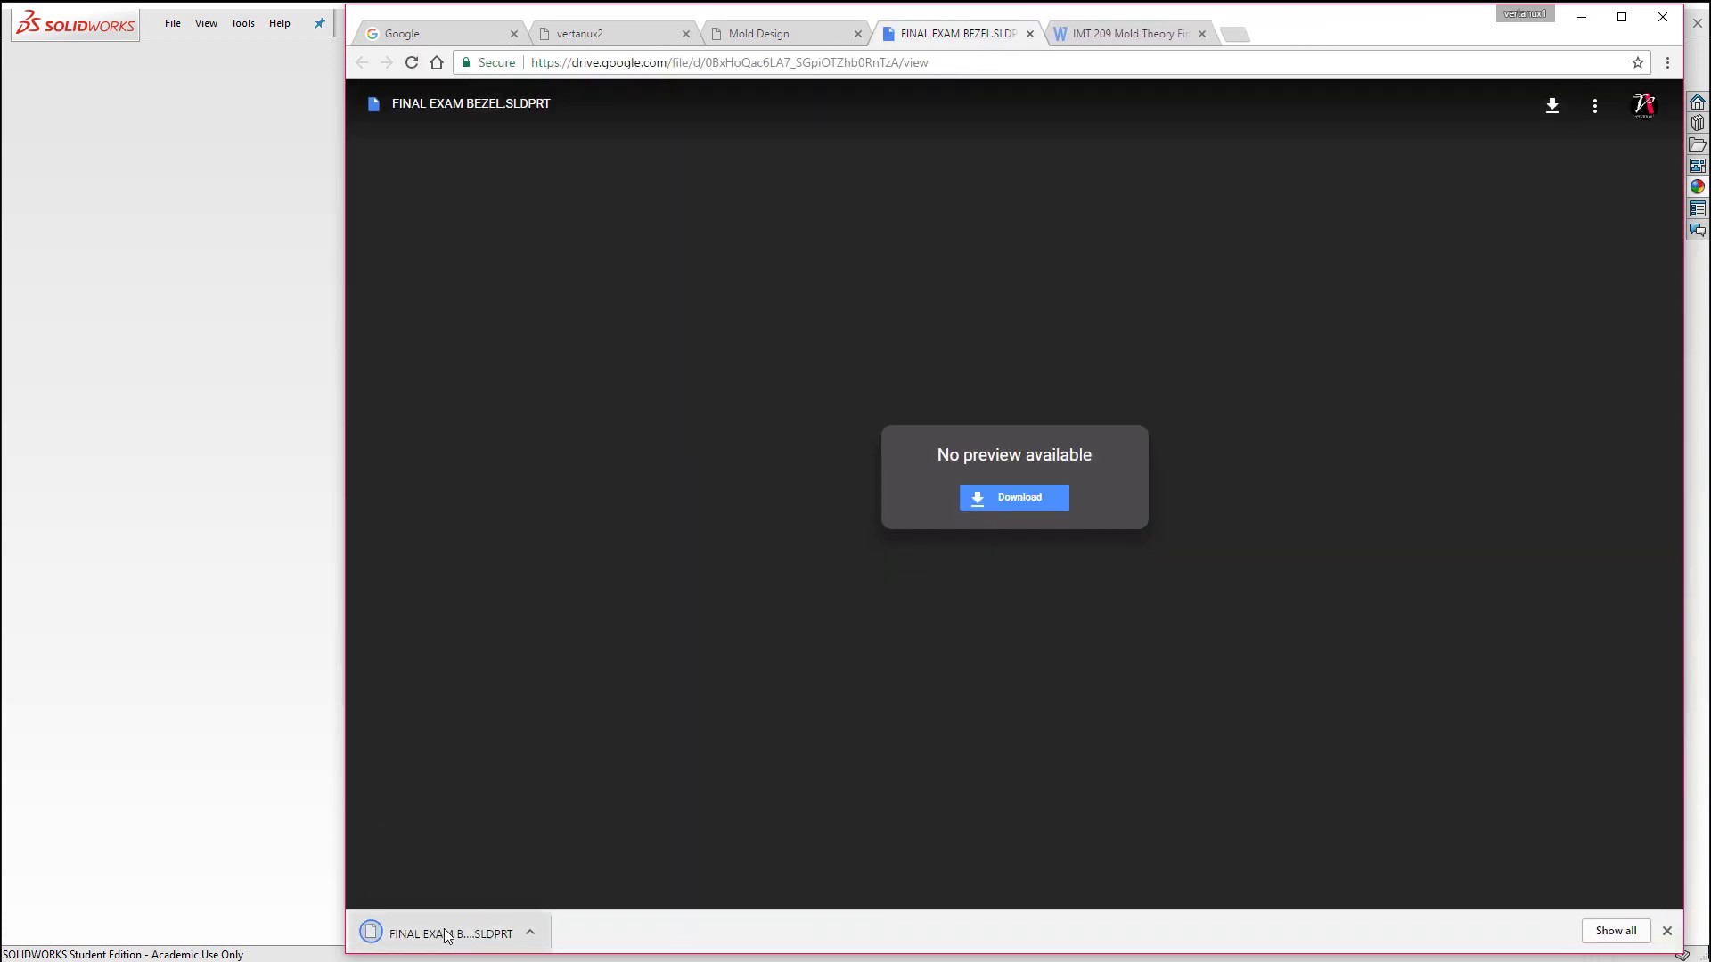
left_click(452, 935)
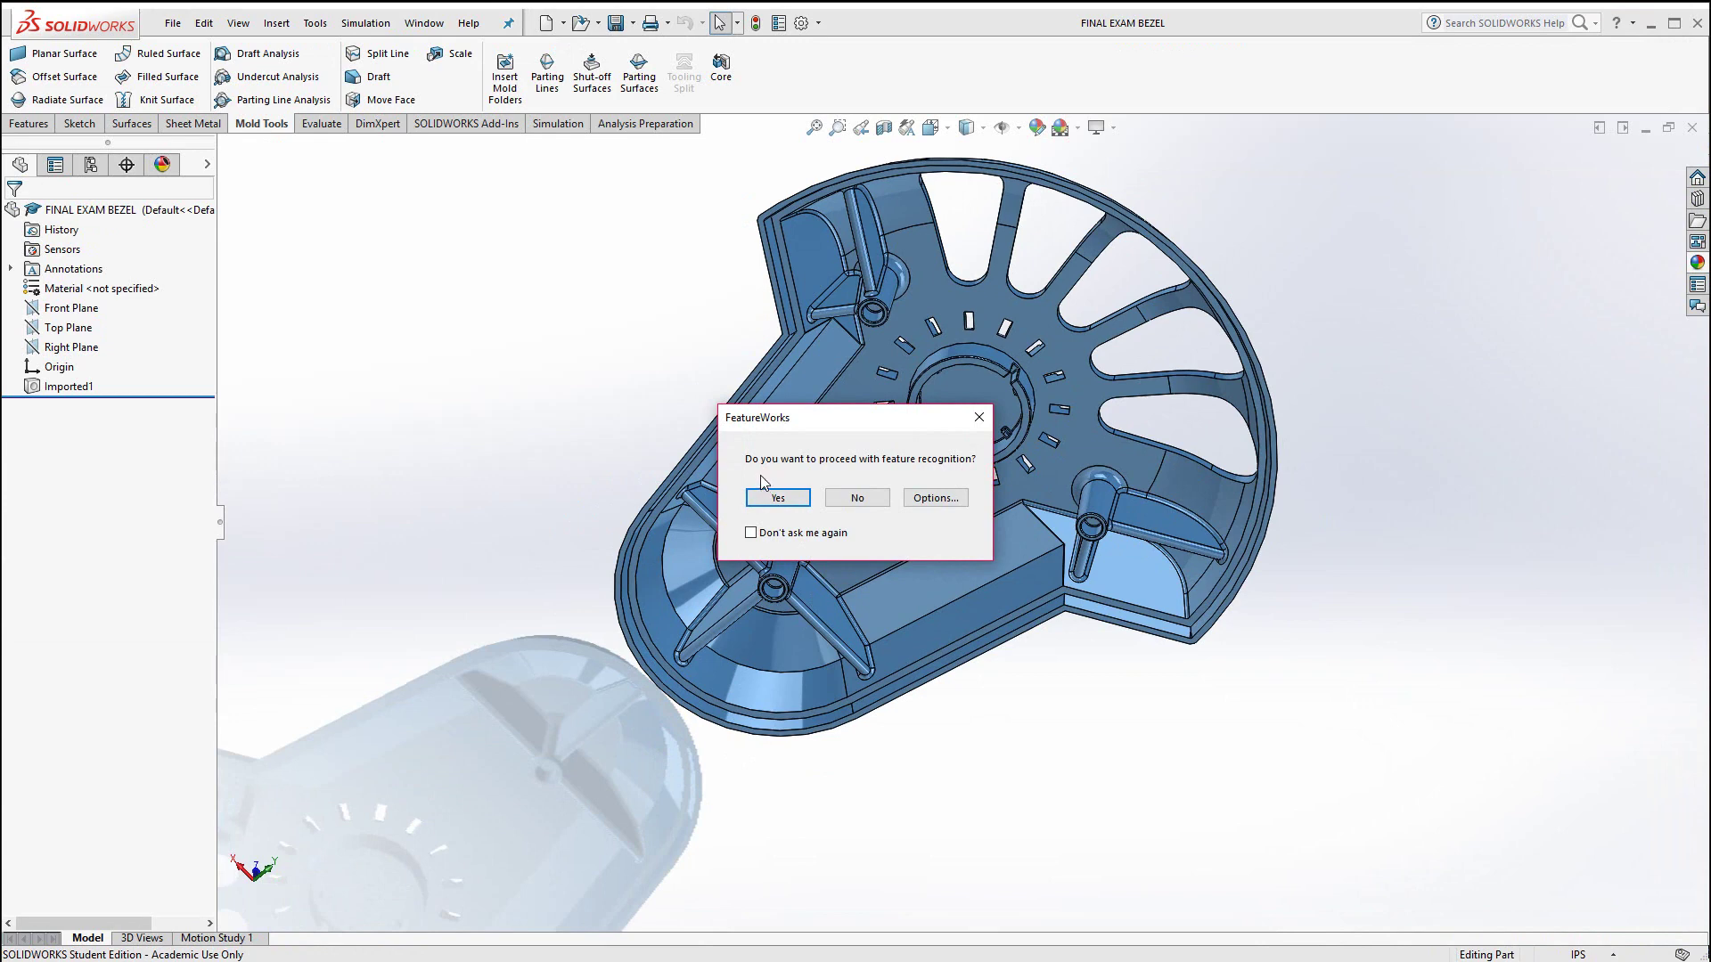
Step: Decline FeatureWorks feature recognition and orbit the bezel to view its top side
left_click(857, 498)
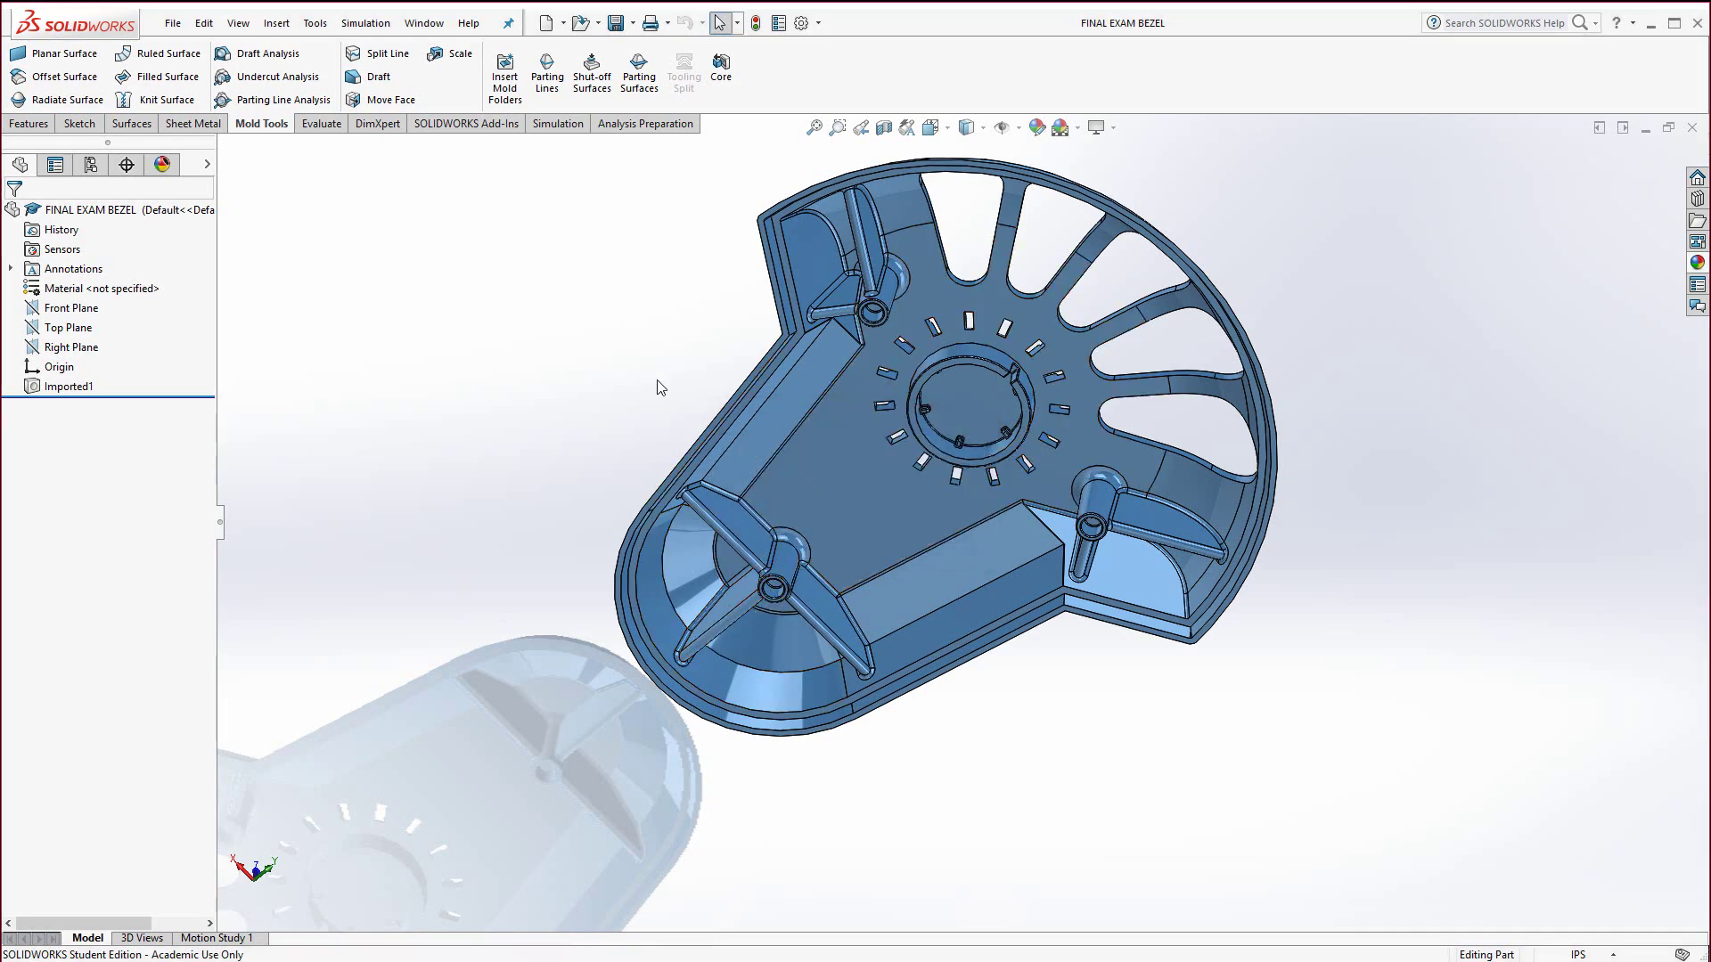
middle_click_drag(703, 427, 945, 525)
scroll(848, 387, "up", 3)
scroll(848, 383, "up", 3)
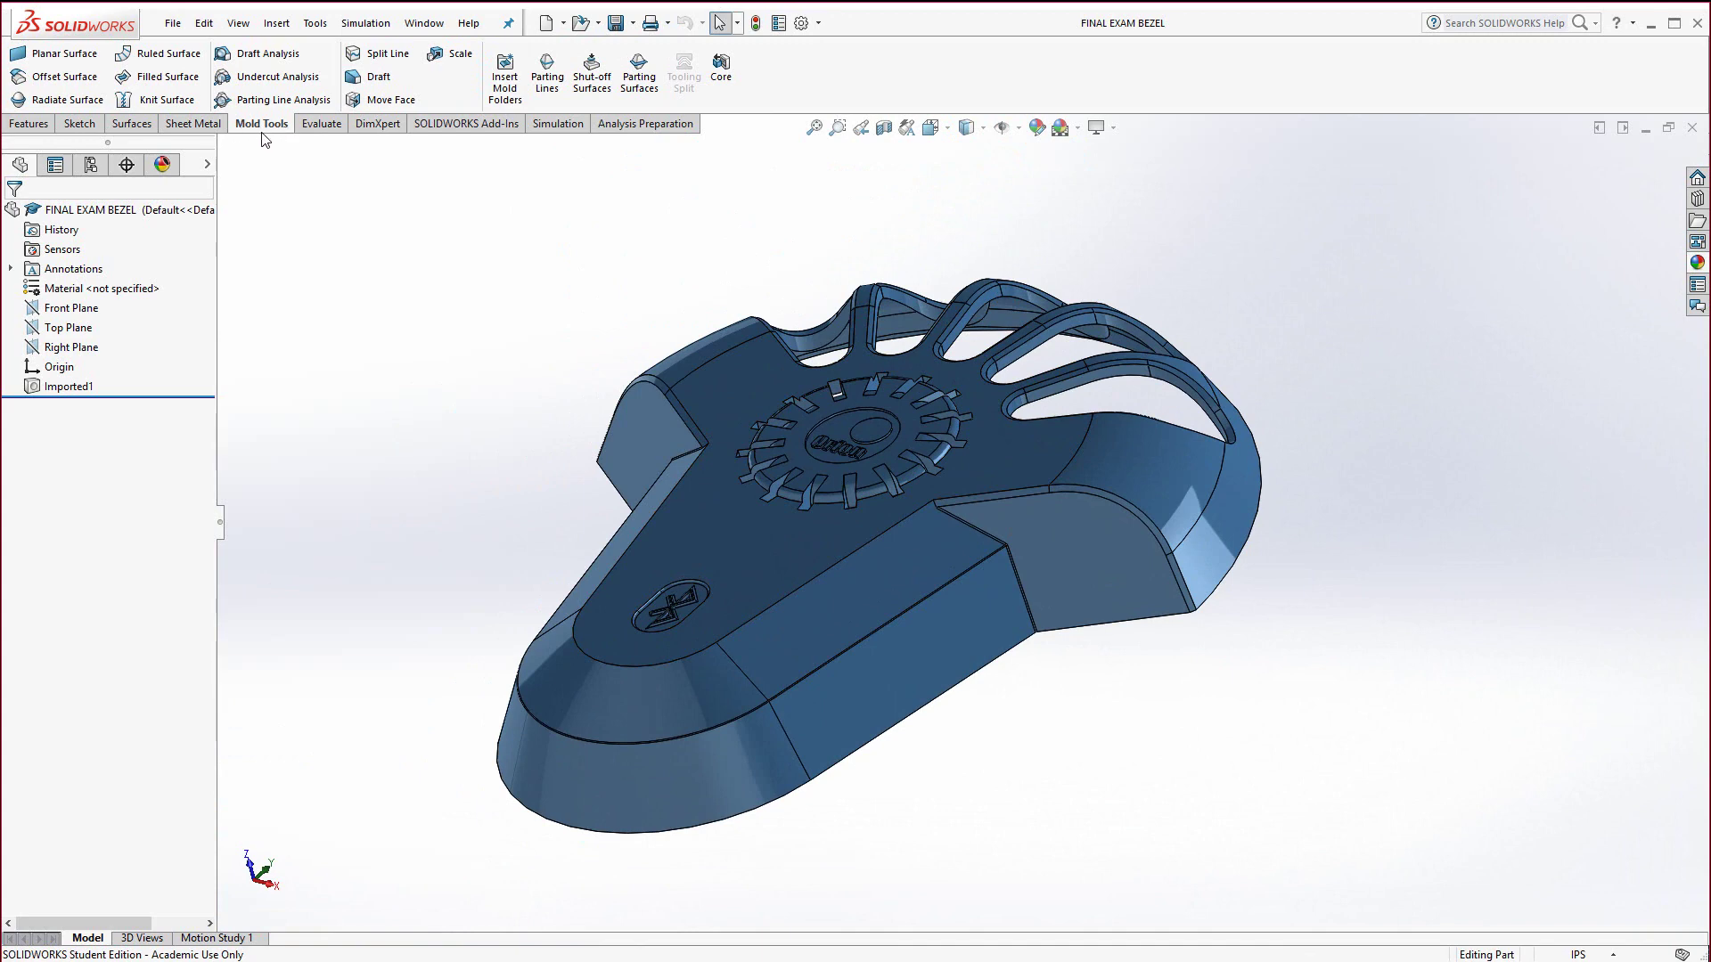
Step: Insert the mold body folders into the bezel part from the Mold Tools tab
right_click(320, 131)
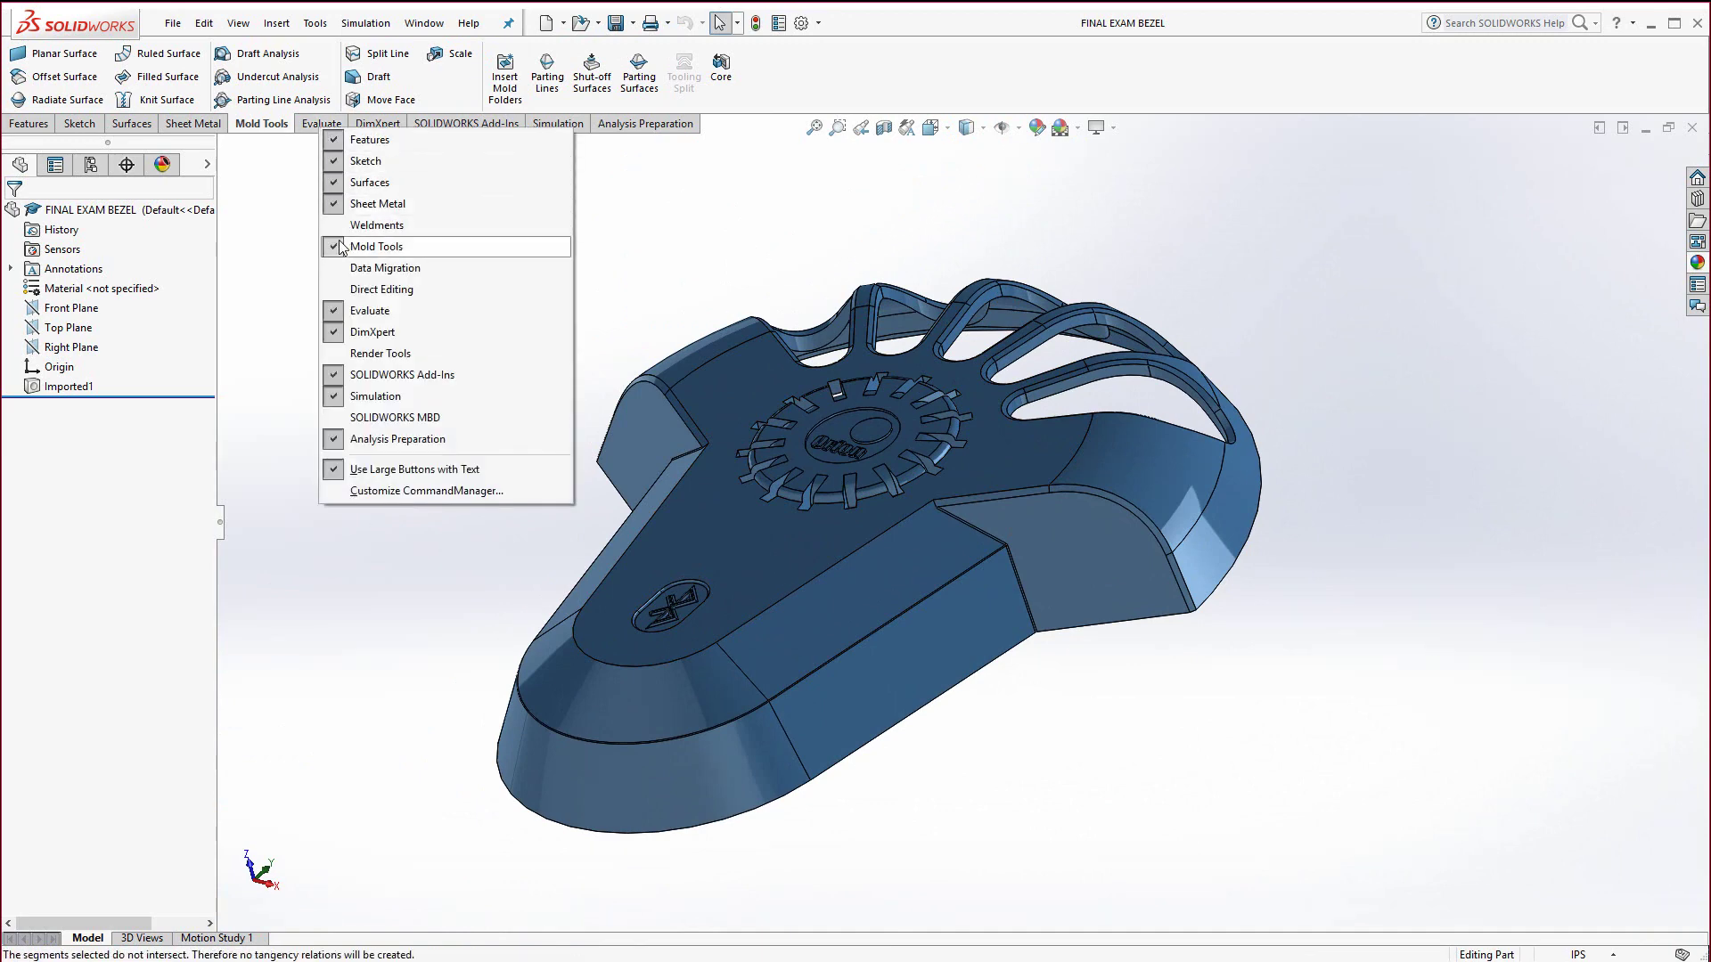
left_click(624, 178)
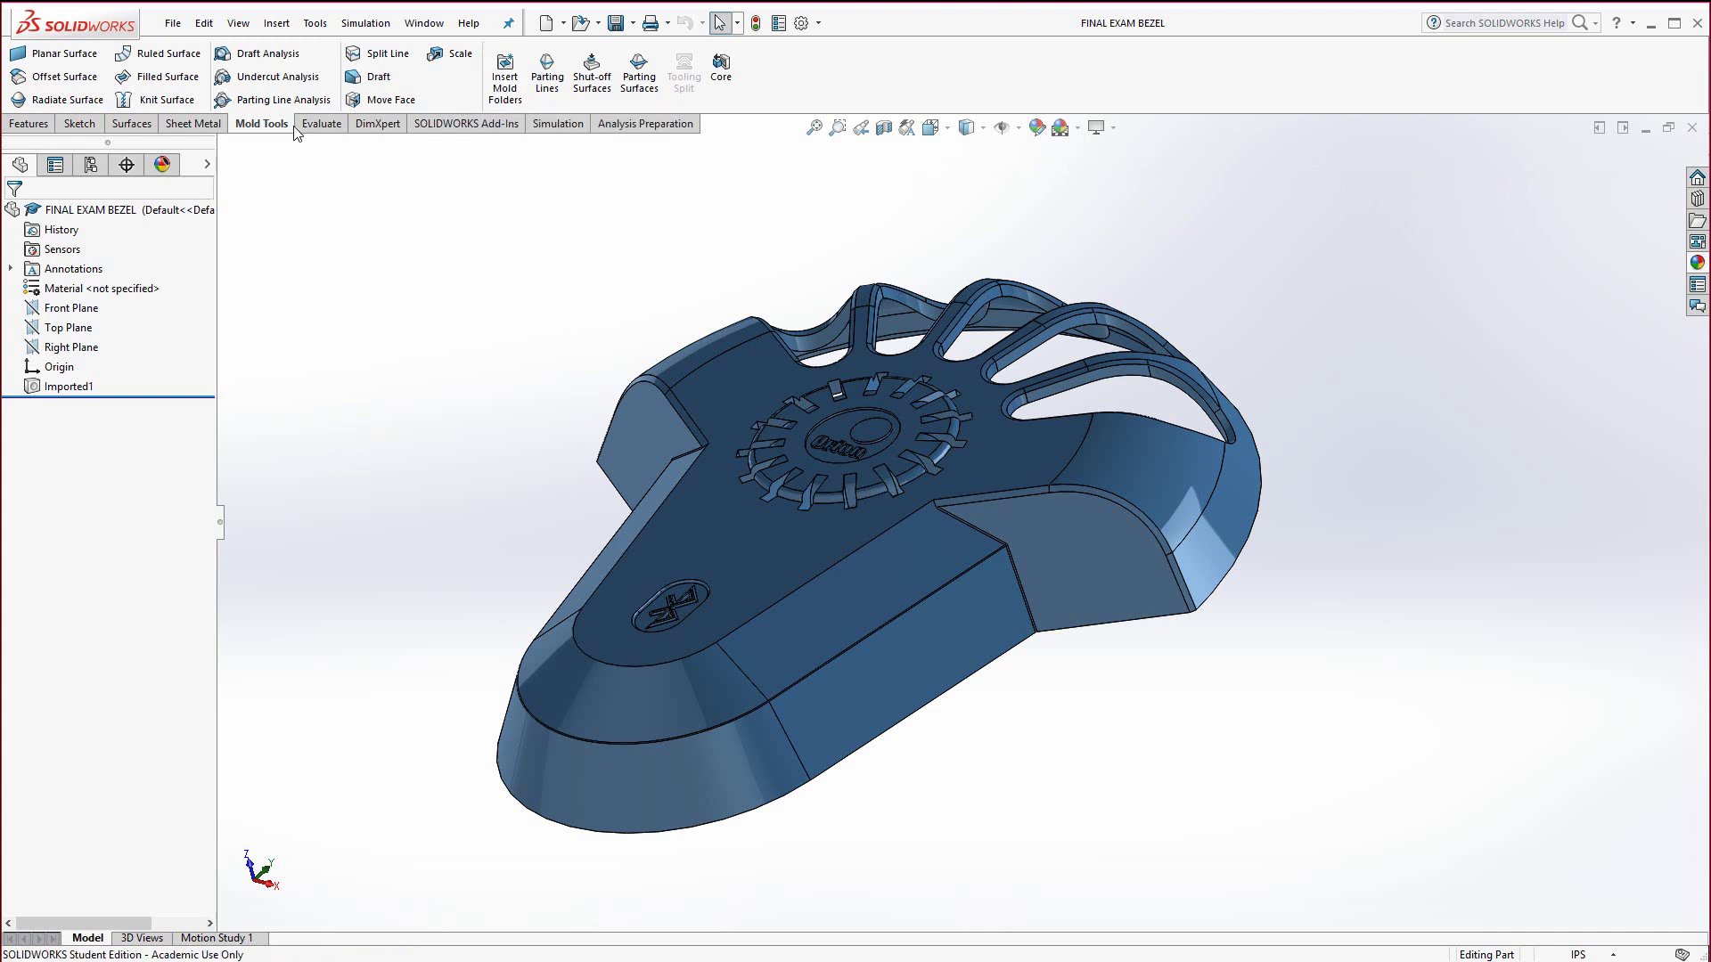
left_click(508, 85)
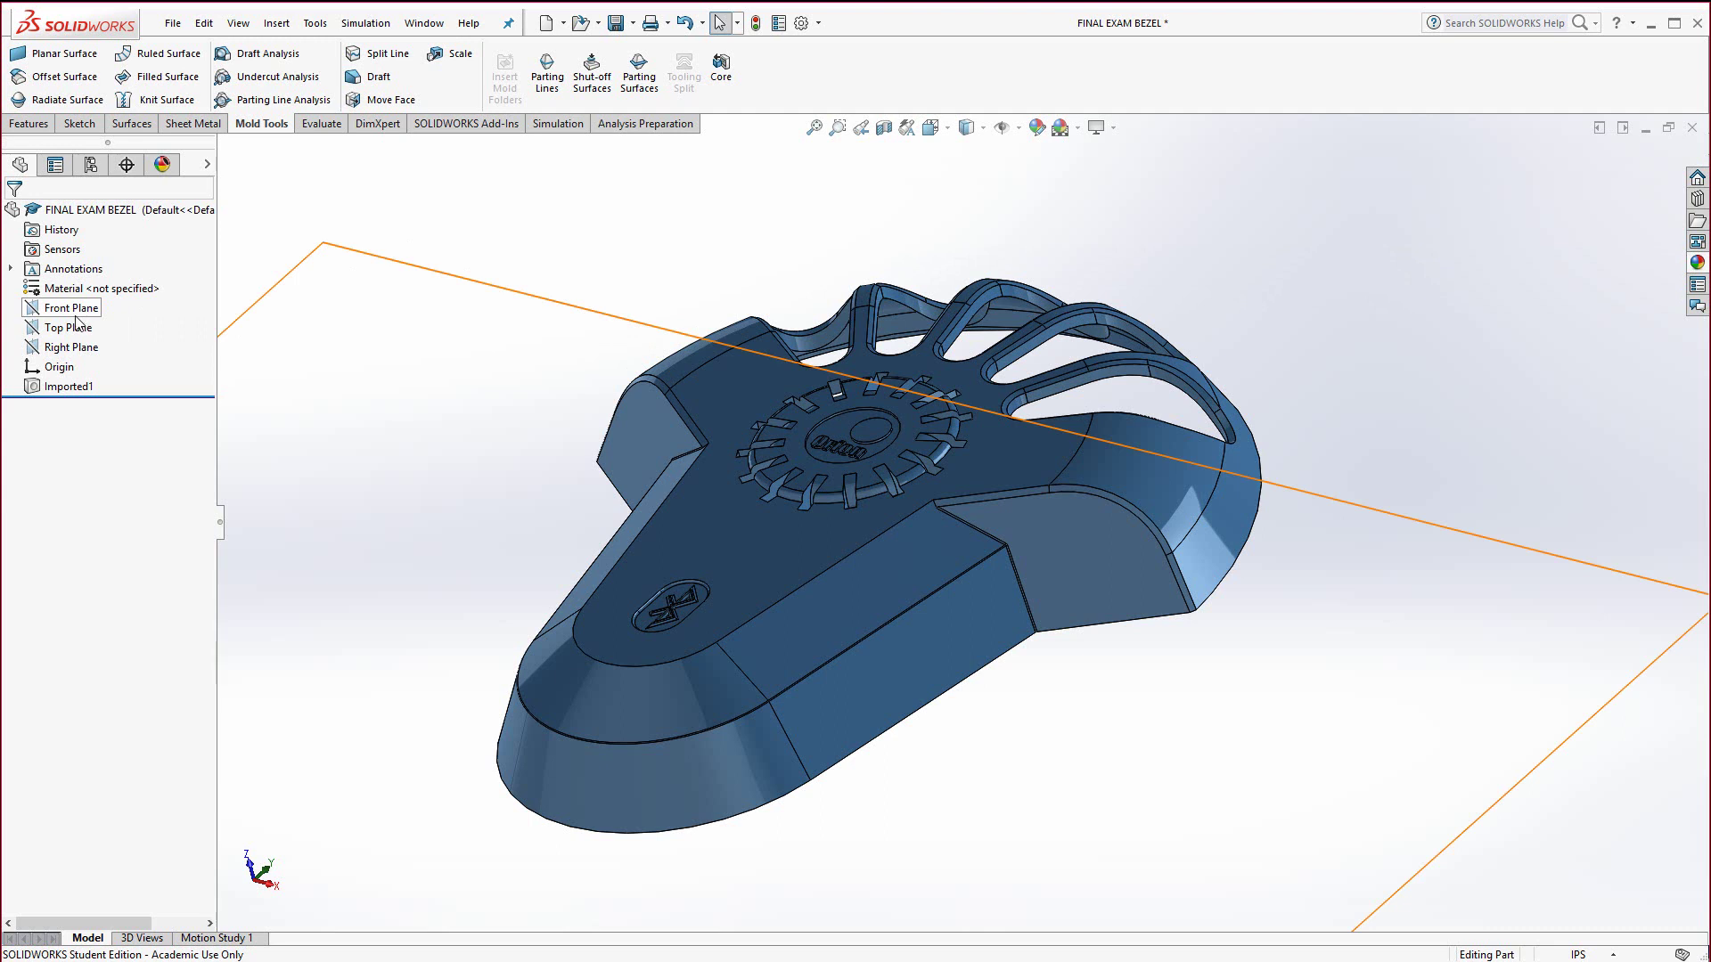
Step: Start a parting line and turn on the part's temporary axes
left_click(548, 82)
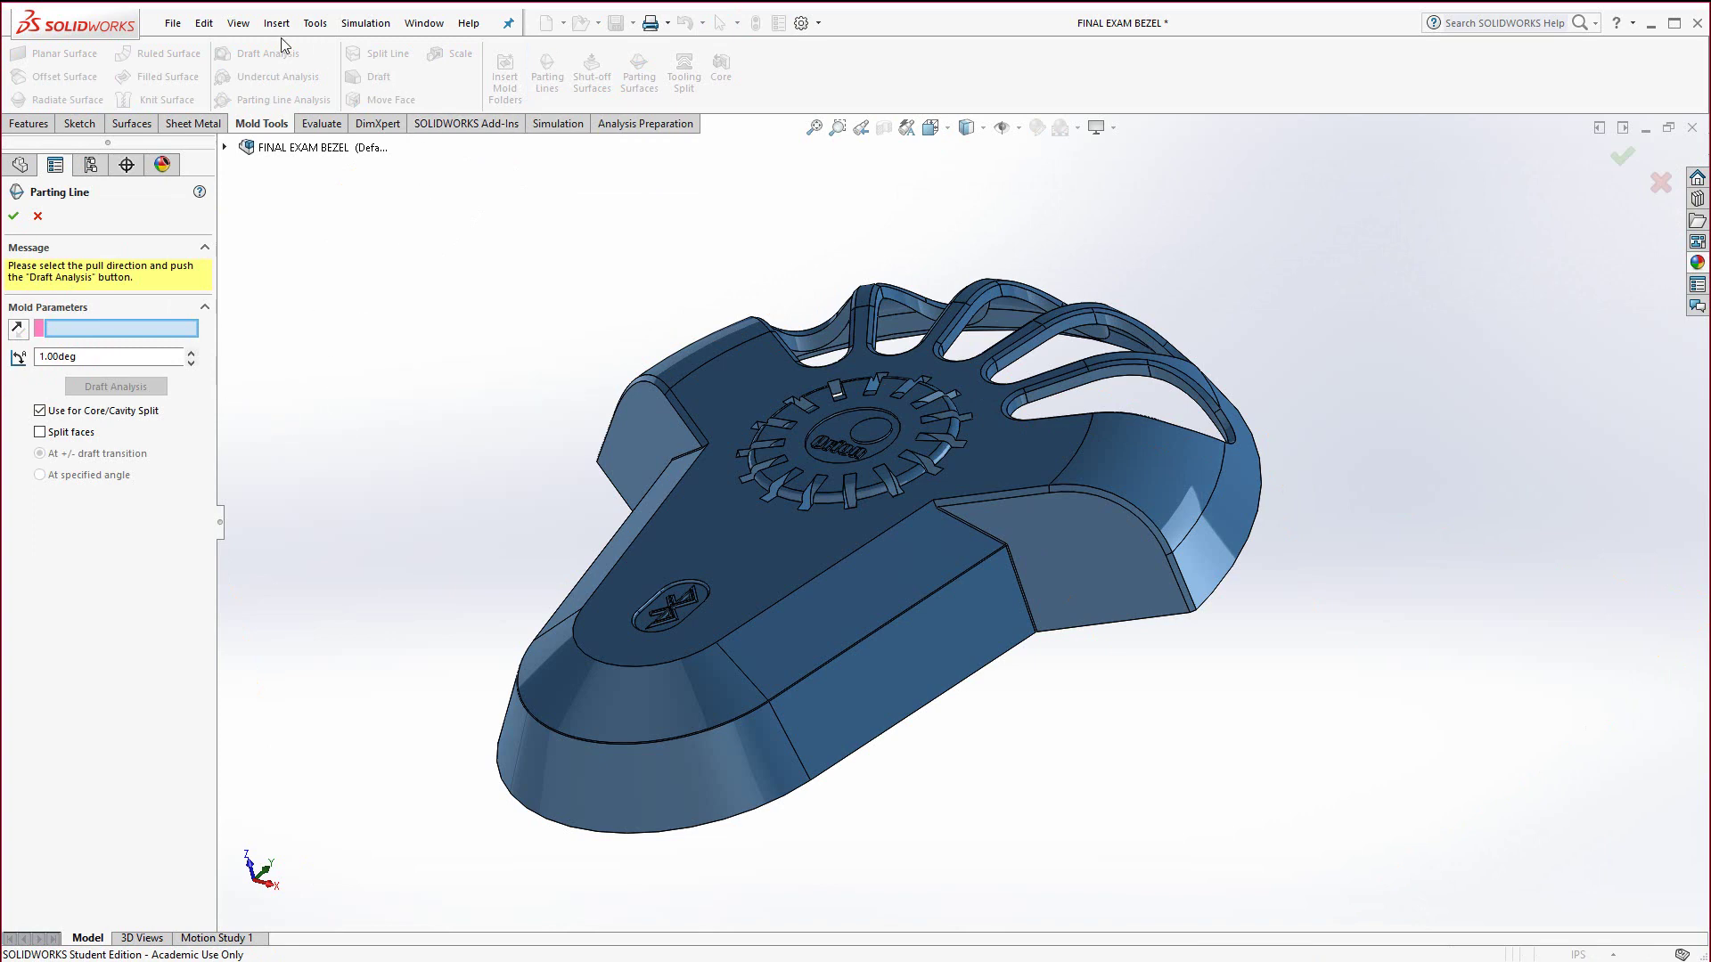
left_click(247, 27)
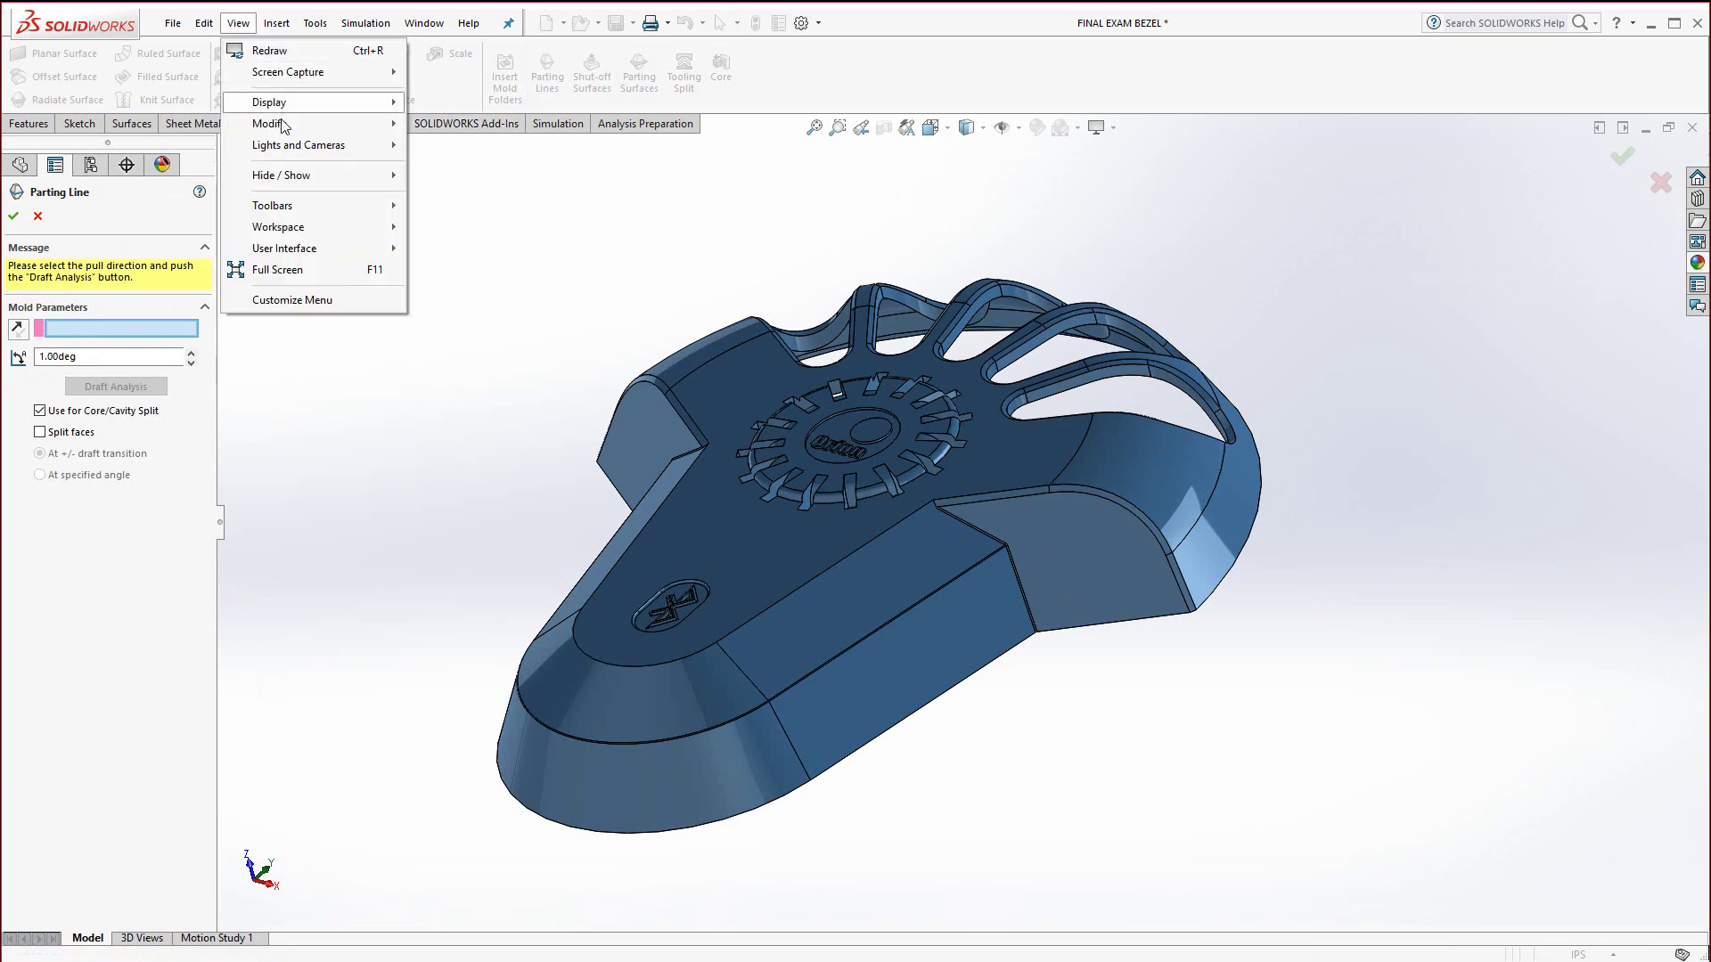
mouse_move(330, 180)
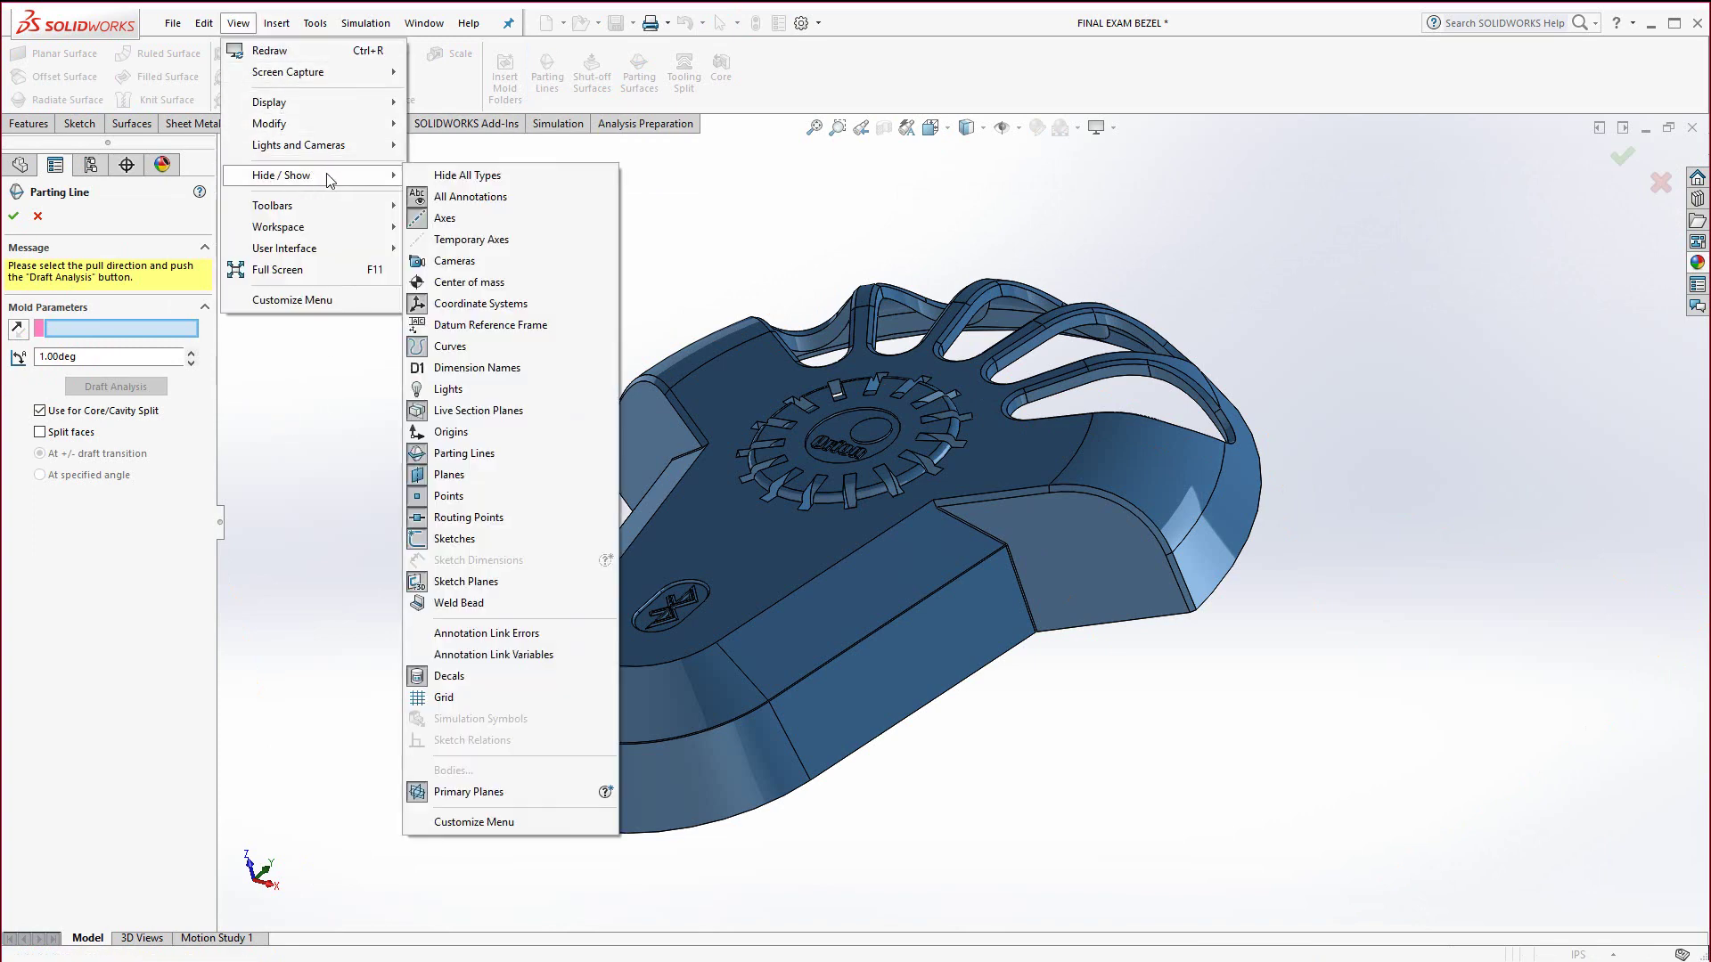
left_click(425, 247)
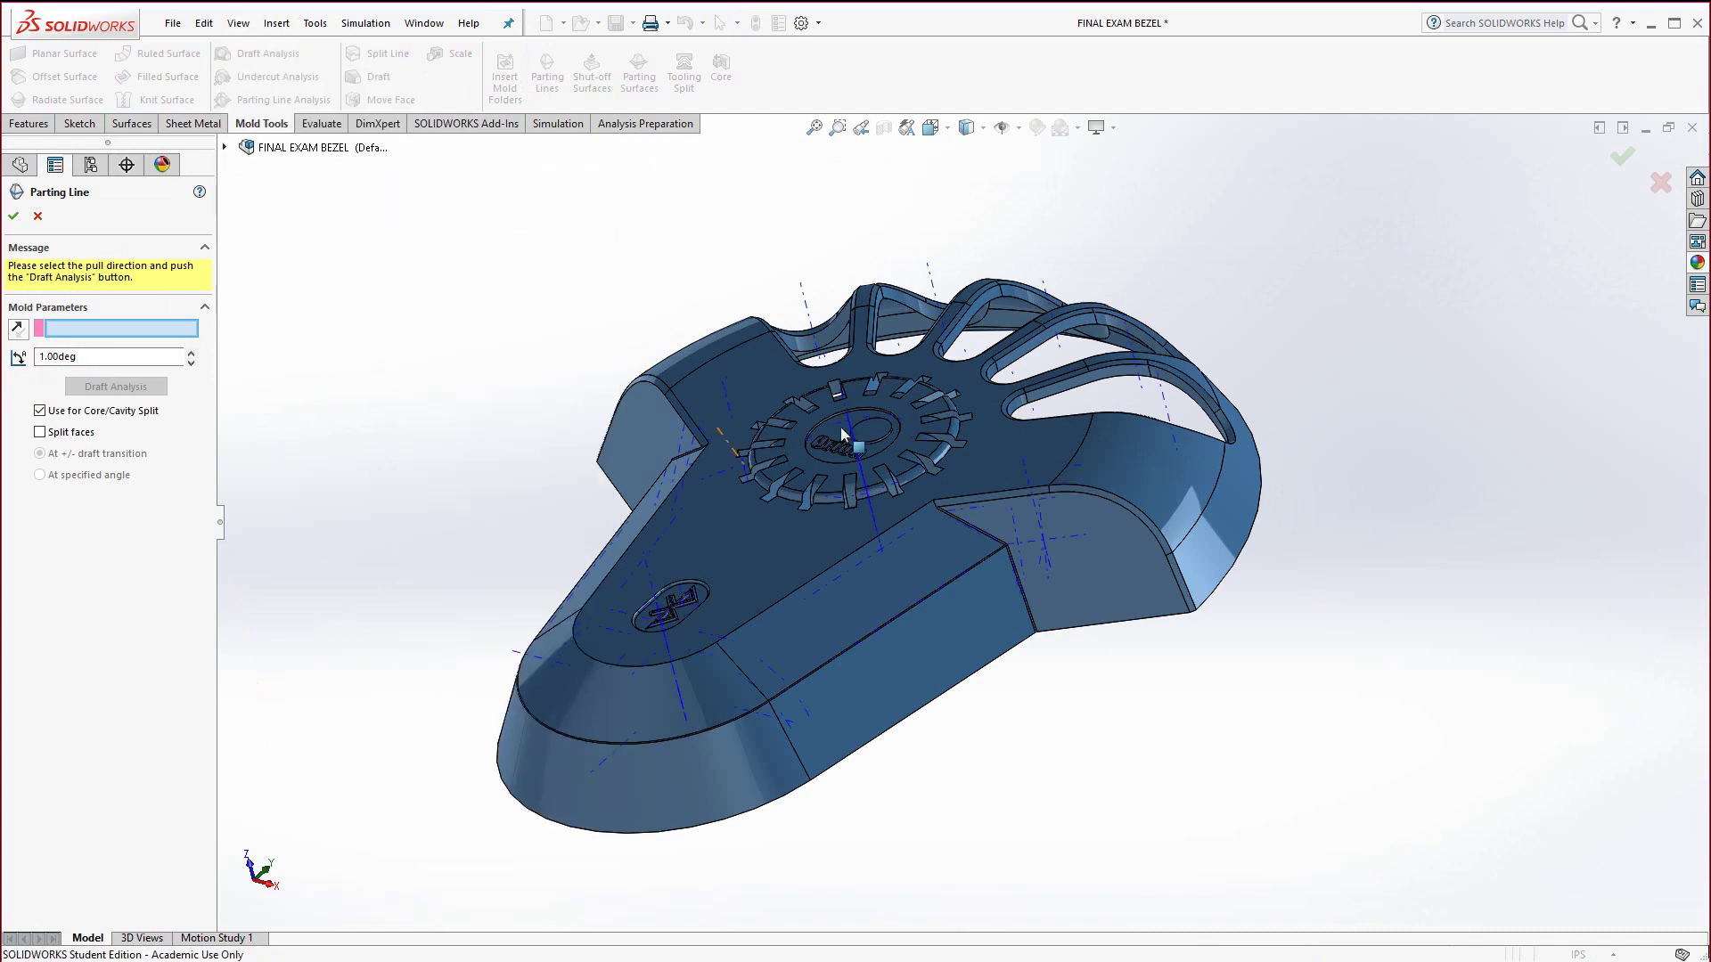
Step: Set the bezel's central temporary axis, Axis<1>, as the pull direction
middle_click_drag(841, 426, 884, 489)
scroll(884, 488, "down", 3)
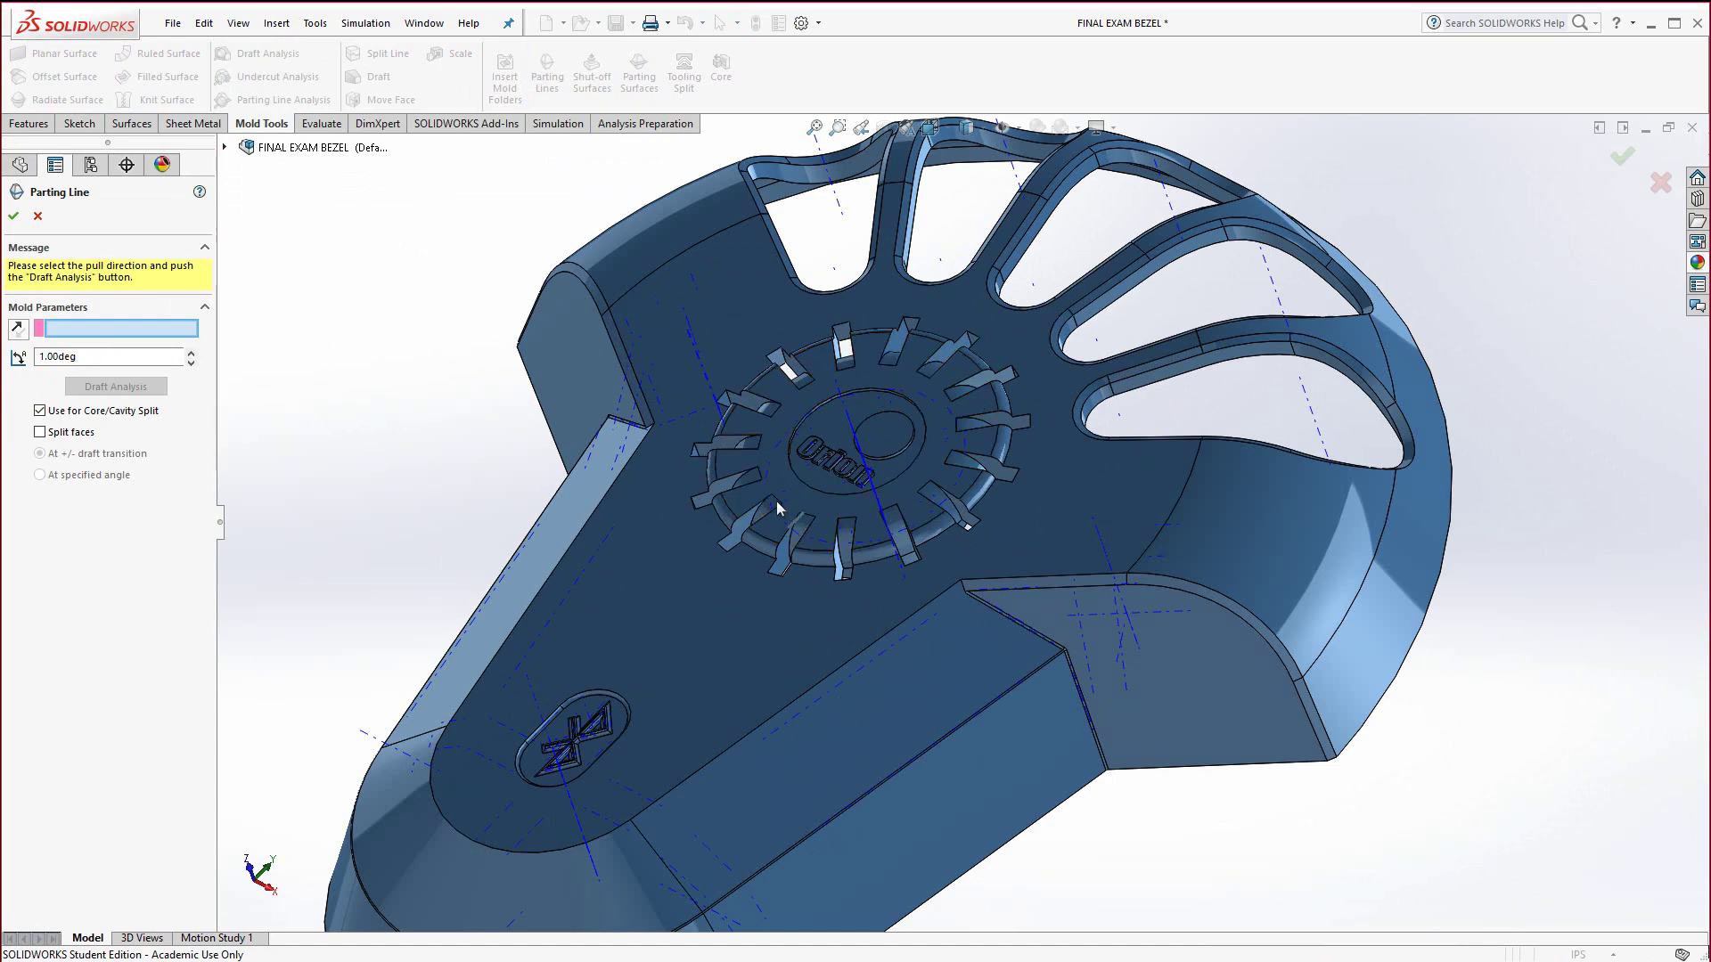
middle_click_drag(789, 516, 670, 326)
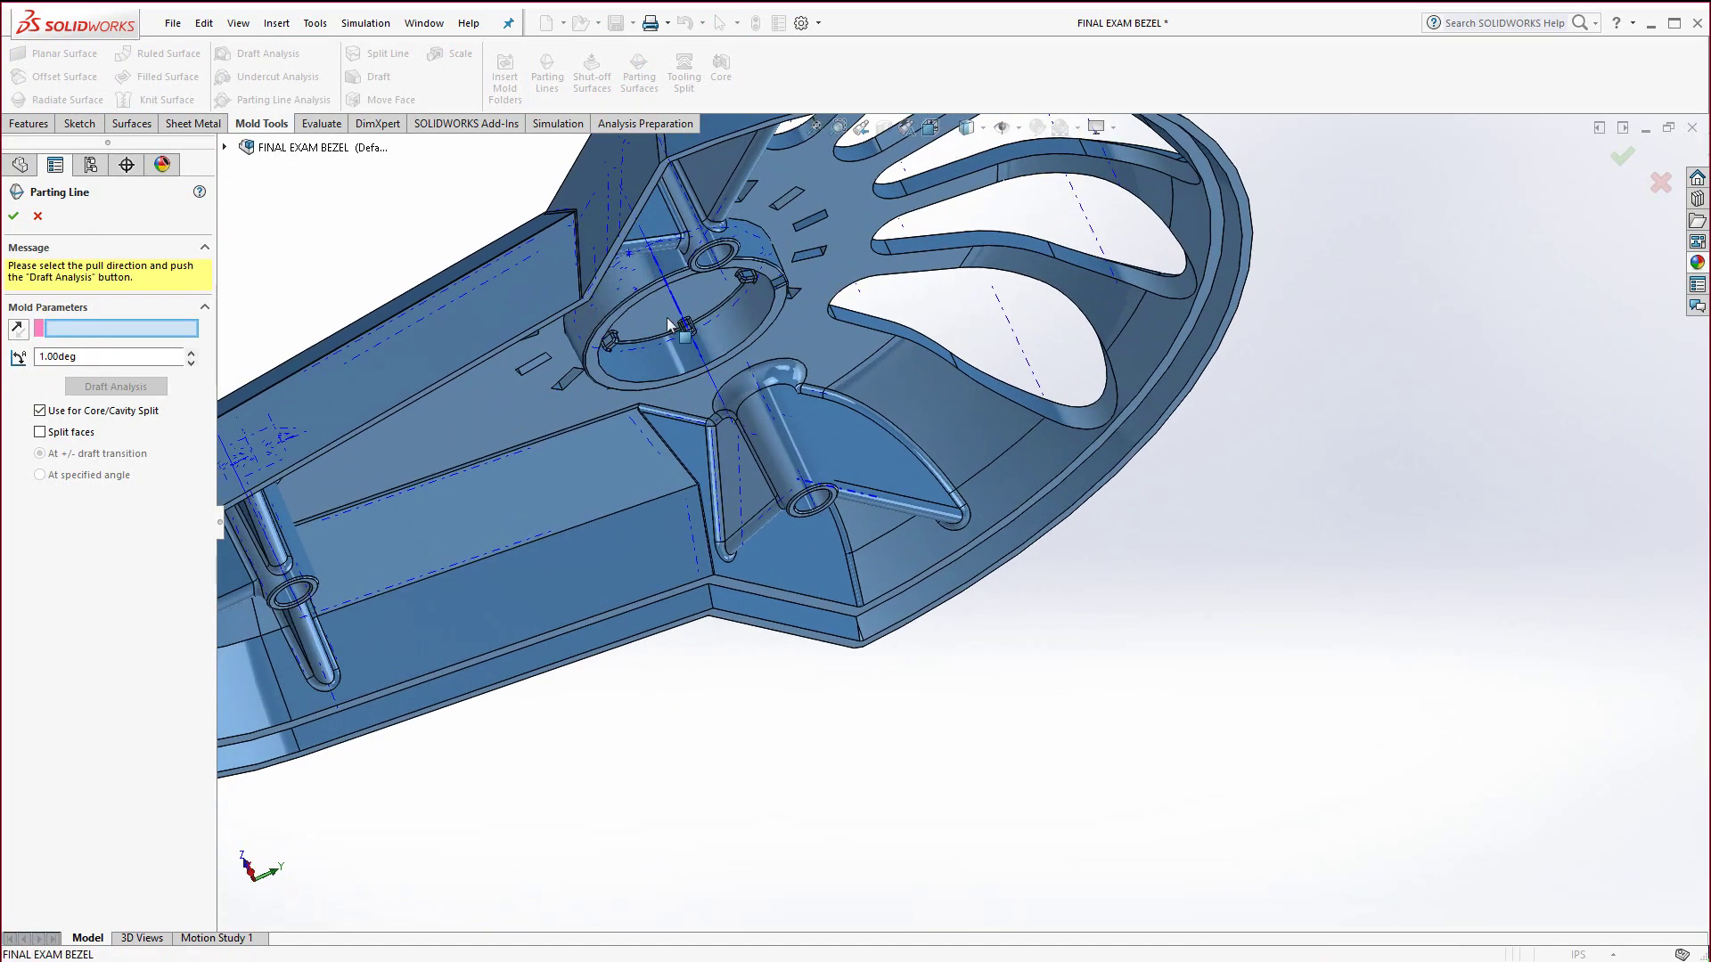
left_click(698, 350)
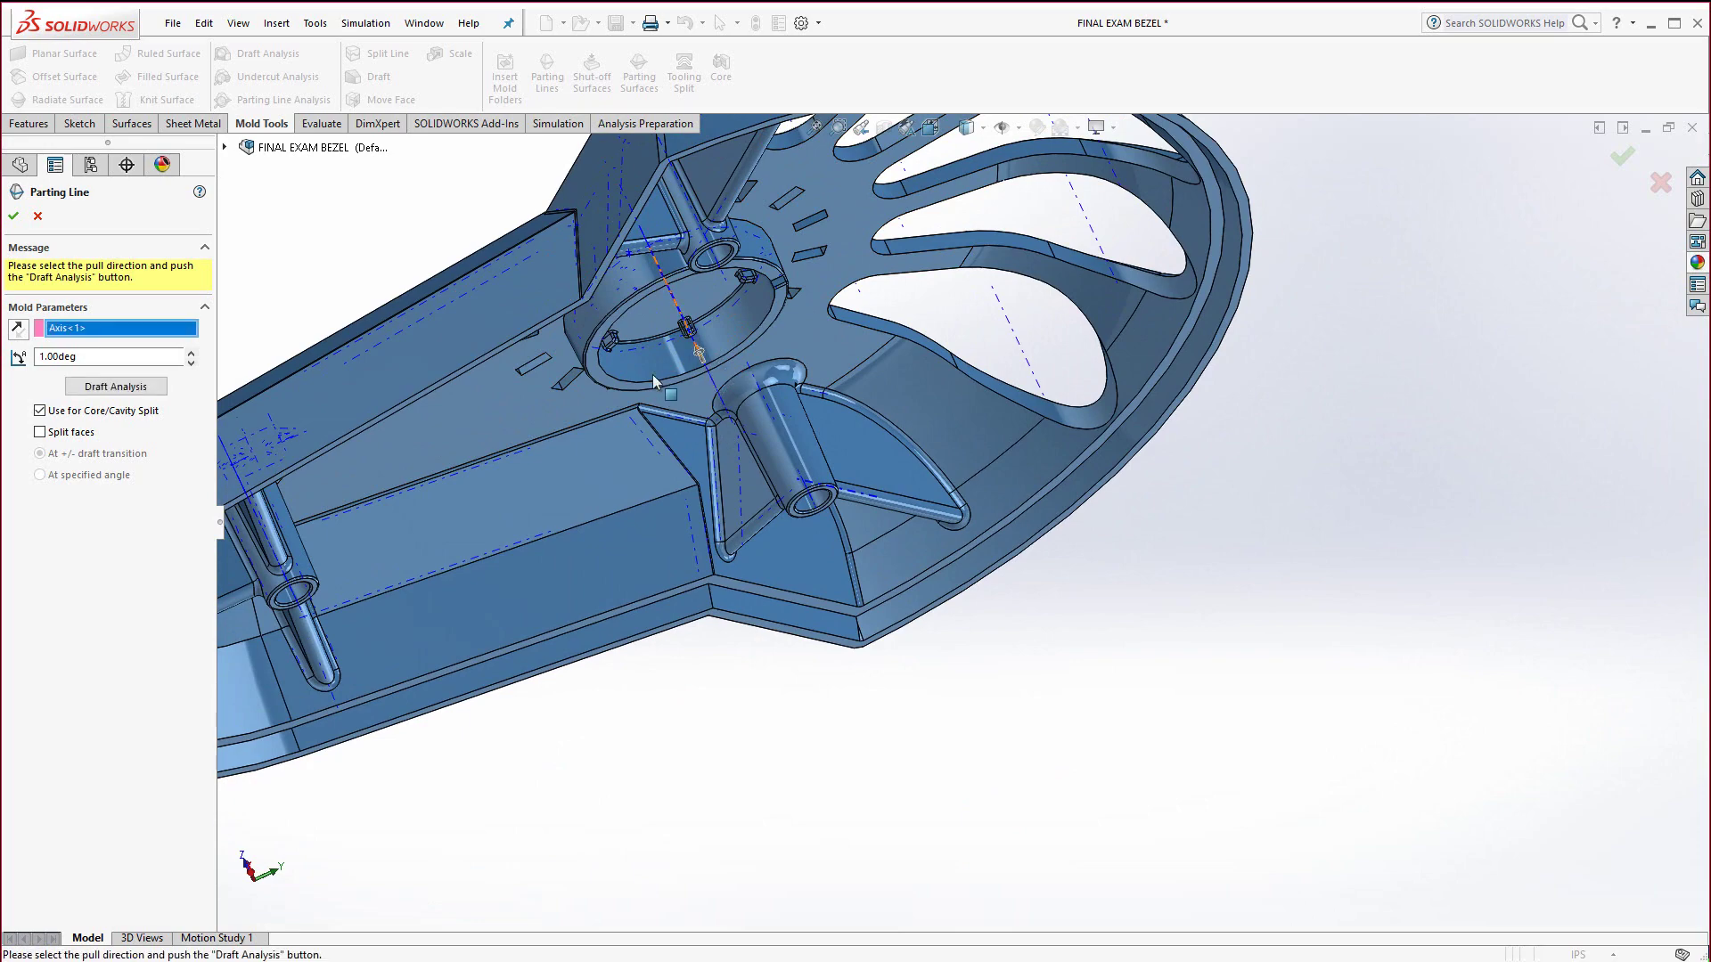
middle_click_drag(653, 376, 751, 395)
scroll(751, 395, "down", 3)
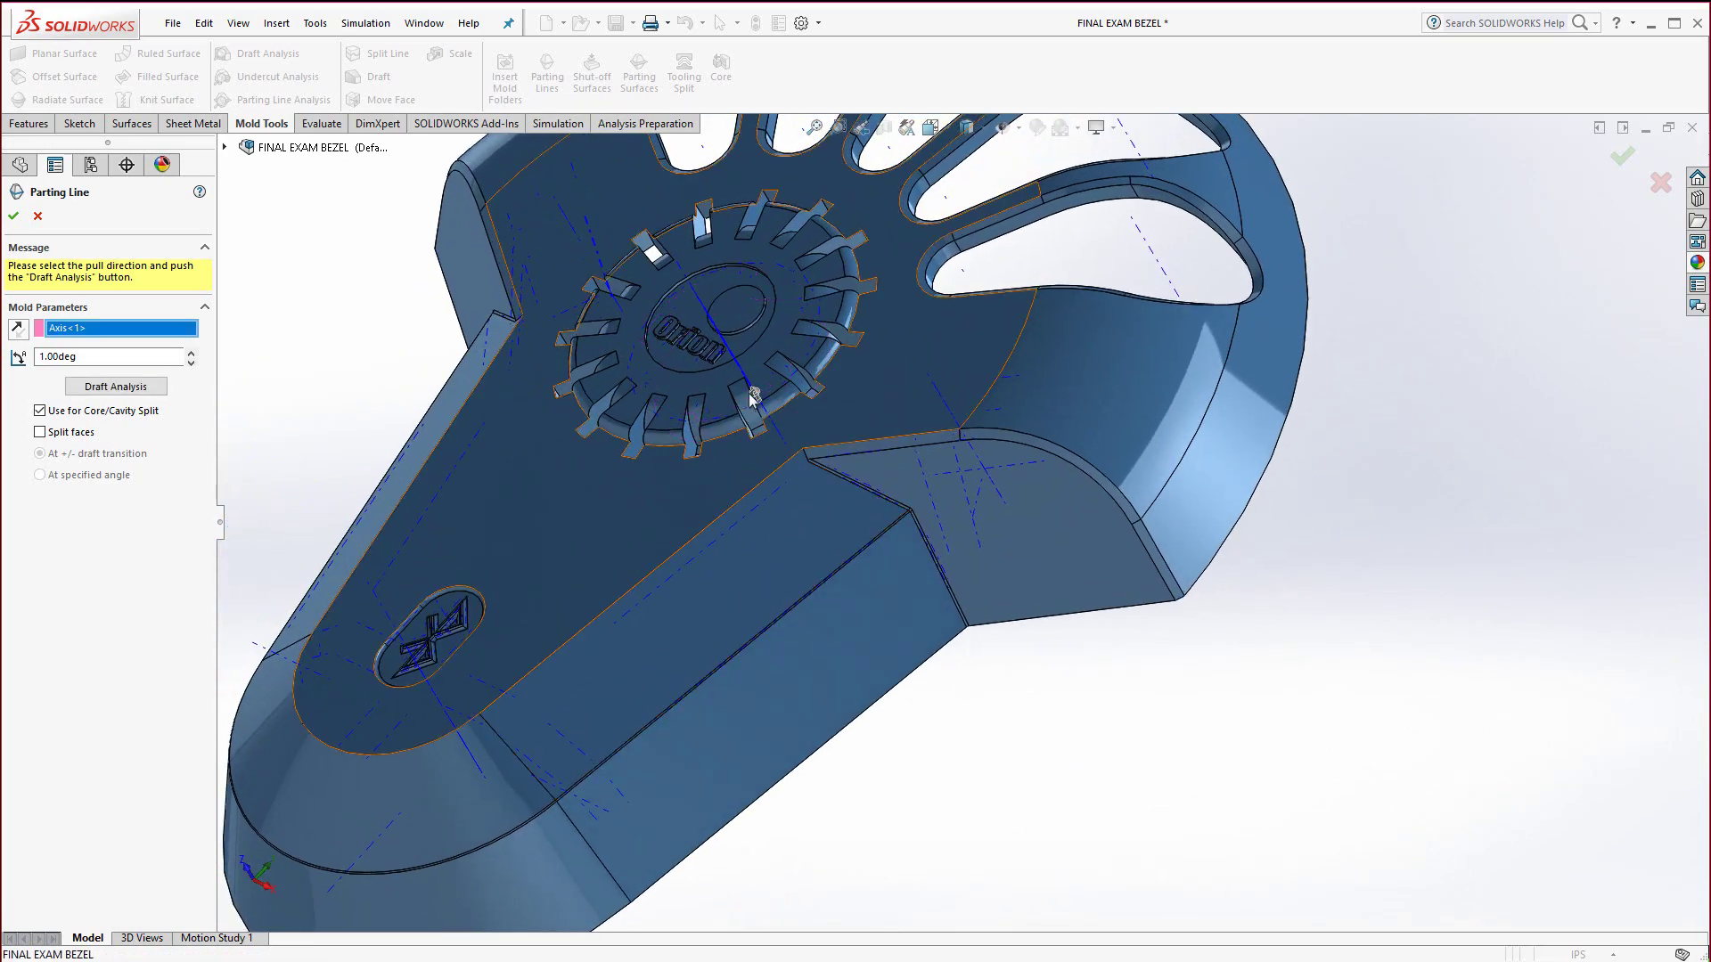
Step: Run Draft Analysis and accept Parting Line1 with 10 edges at 1.00deg draft
left_click(134, 386)
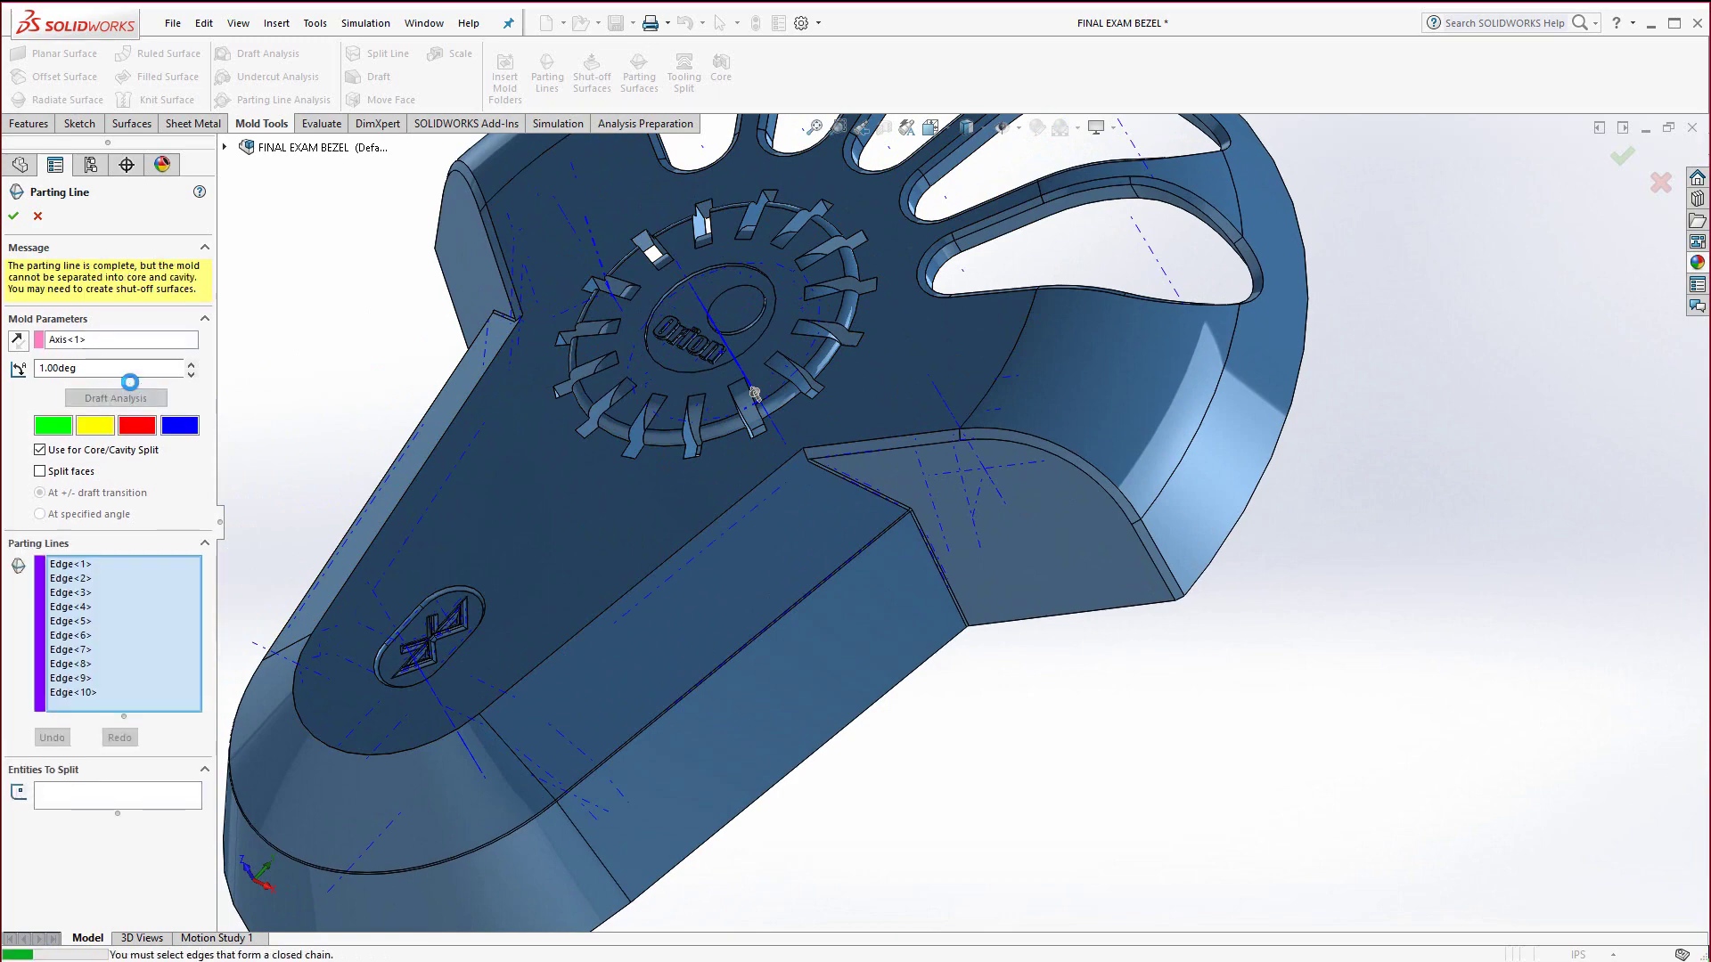
scroll(762, 444, "up", 5)
scroll(1016, 181, "down", 3)
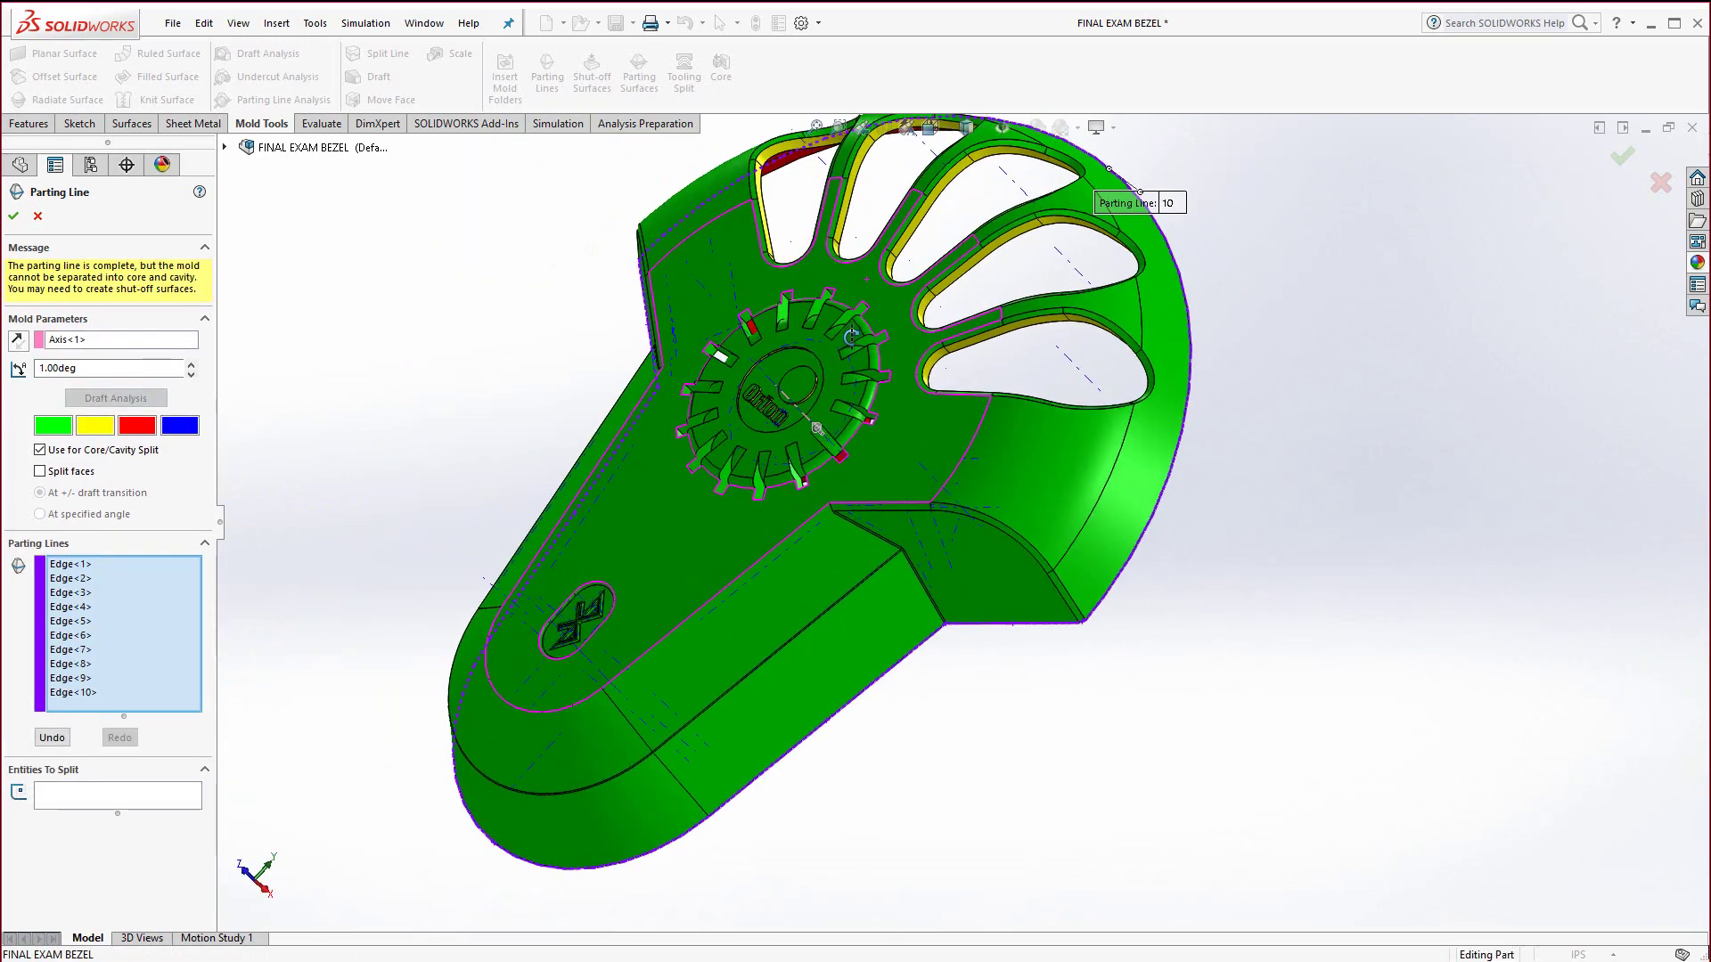
scroll(1014, 181, "down", 1)
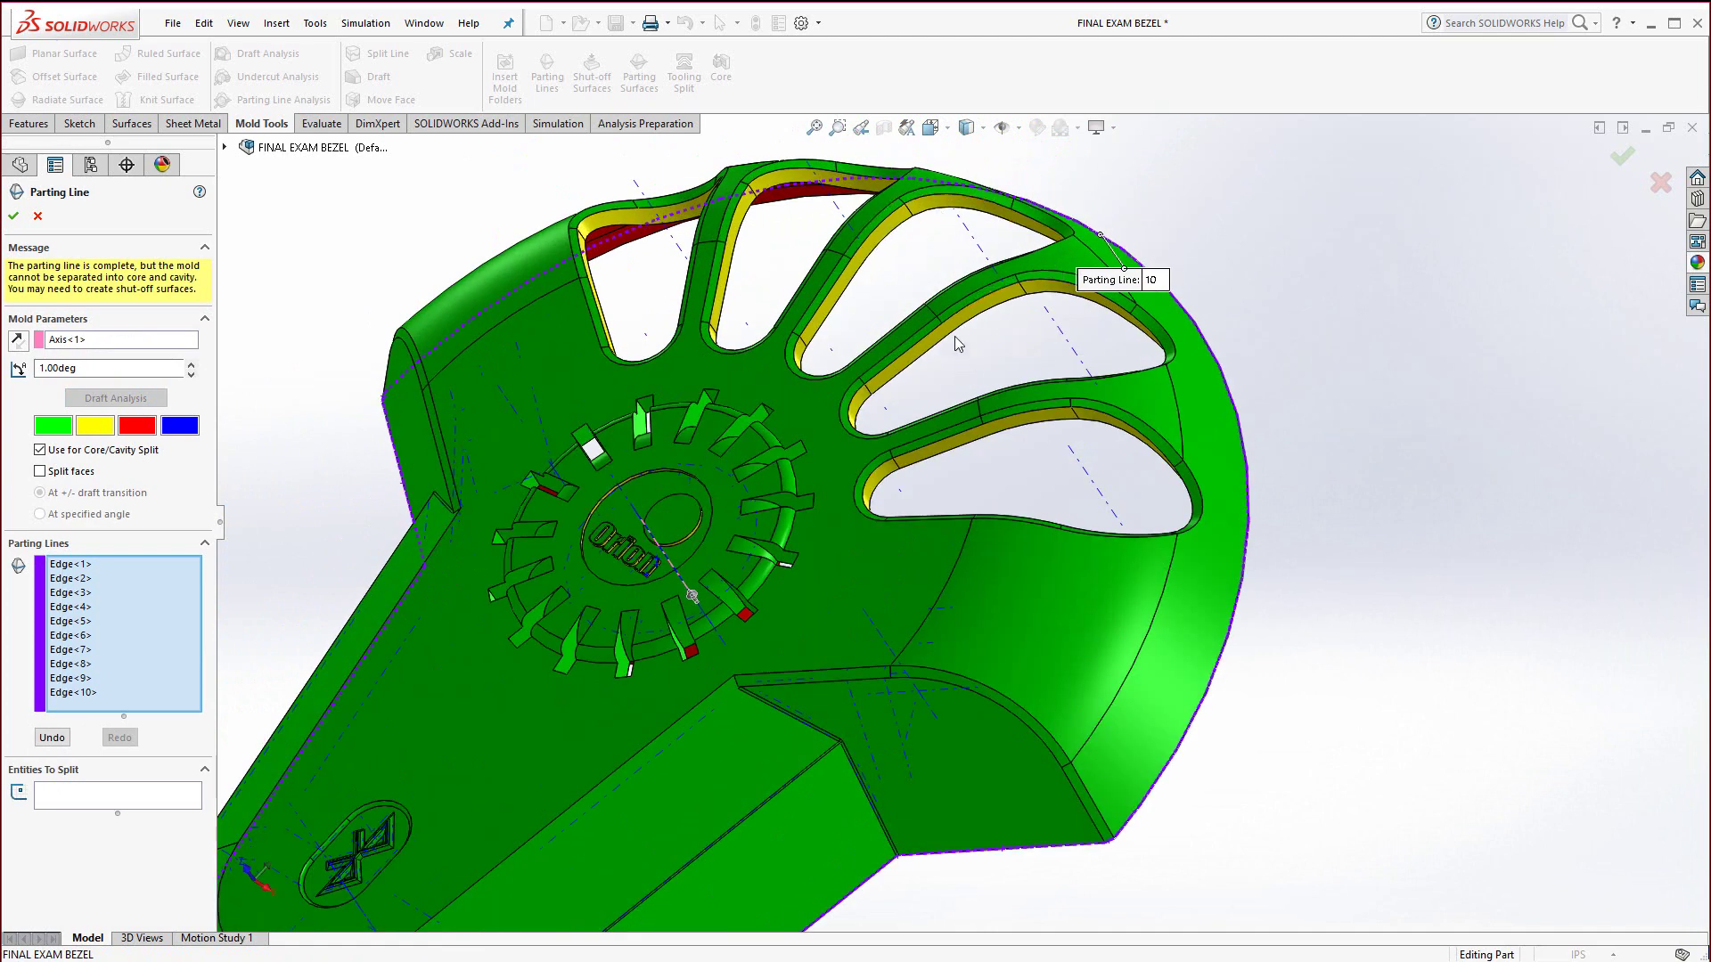
scroll(887, 382, "up", 2)
middle_click_drag(449, 601, 538, 547)
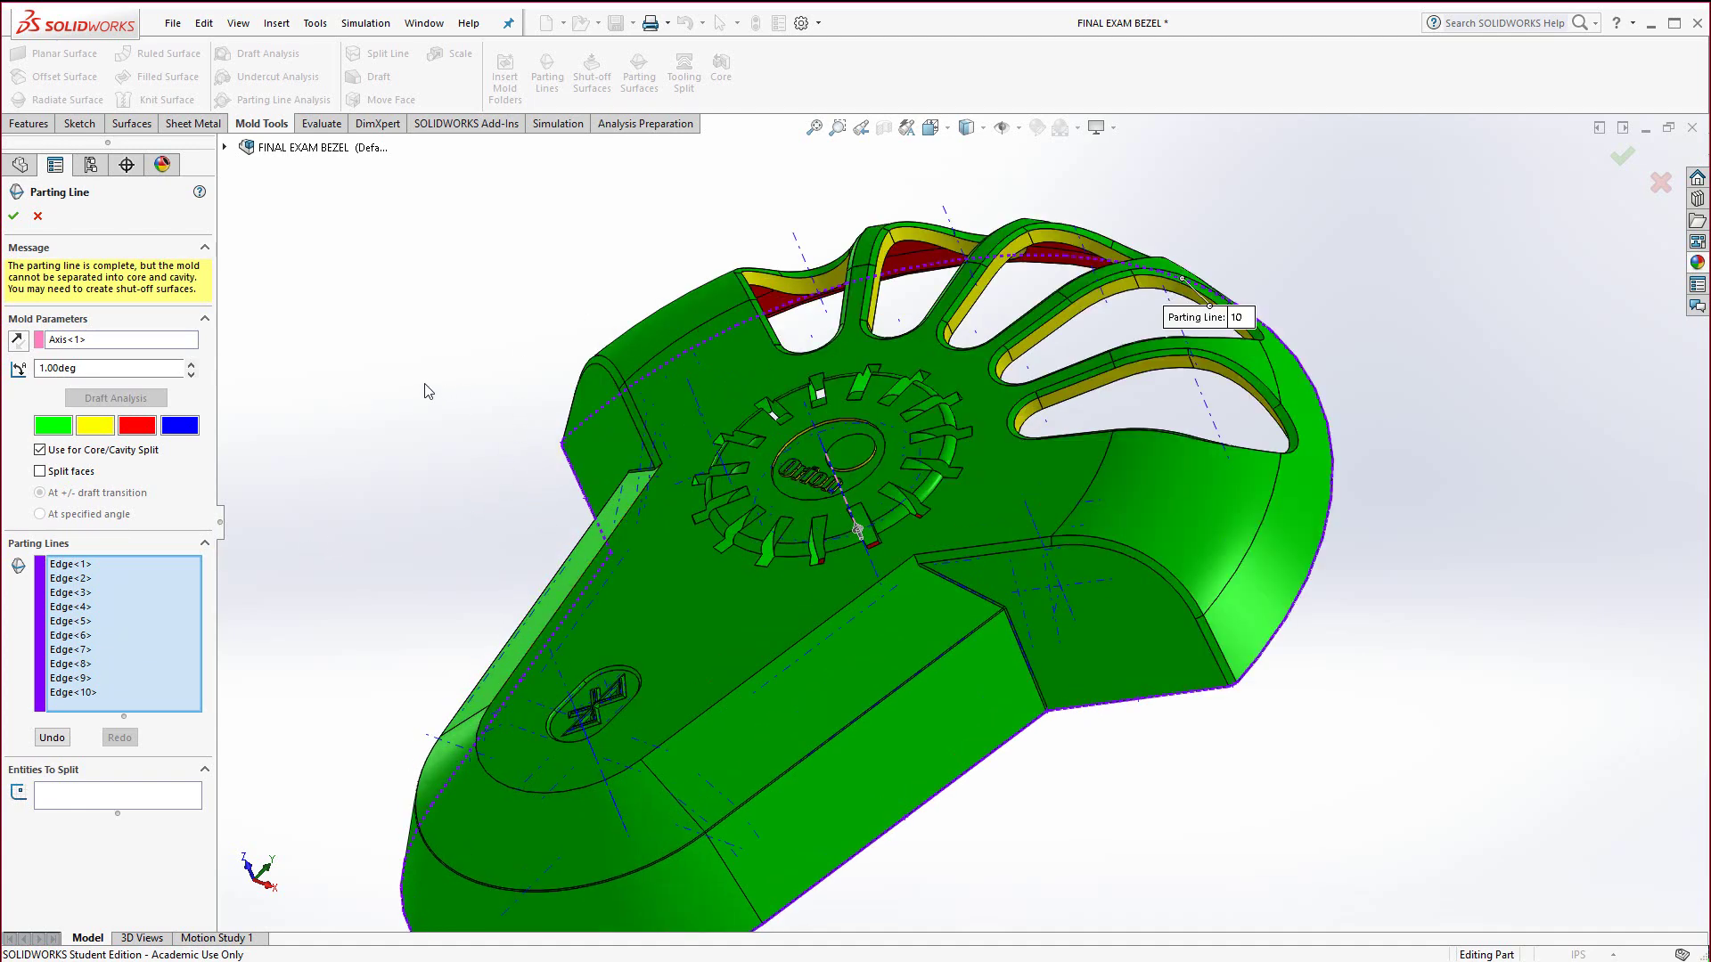
left_click(13, 218)
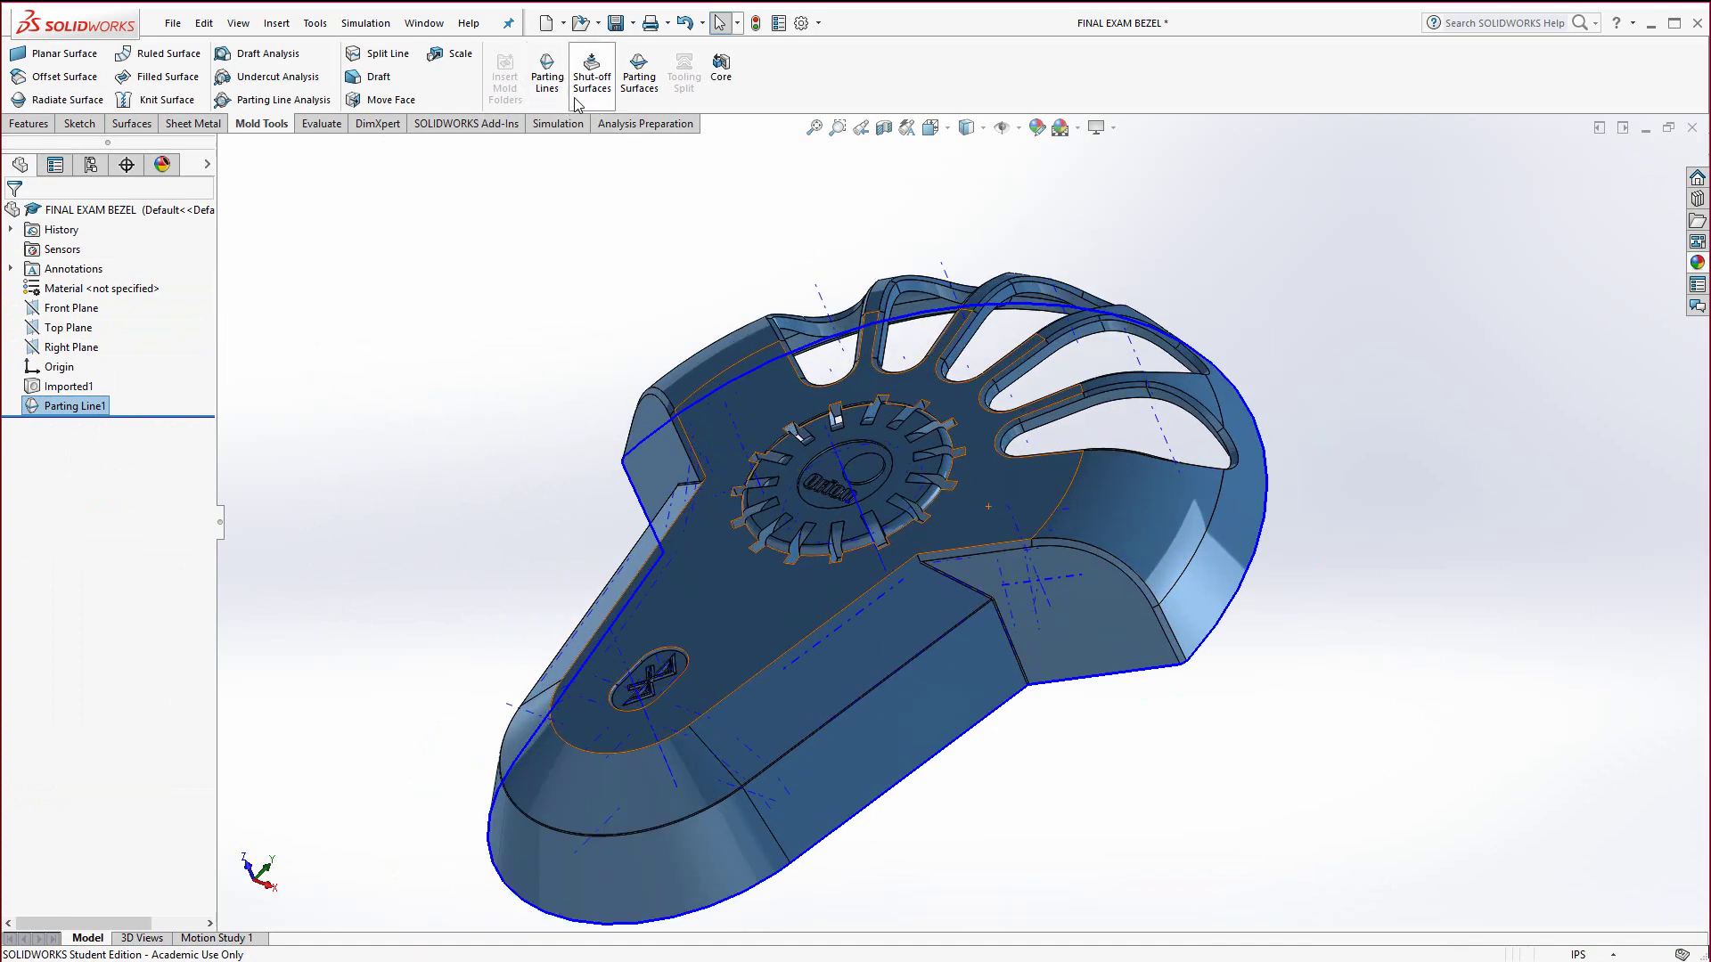
Step: Patch all the bezel's openings with Contact-type loops as Shut-Off Surface1
middle_click_drag(511, 336, 489, 428)
scroll(1062, 385, "down", 3)
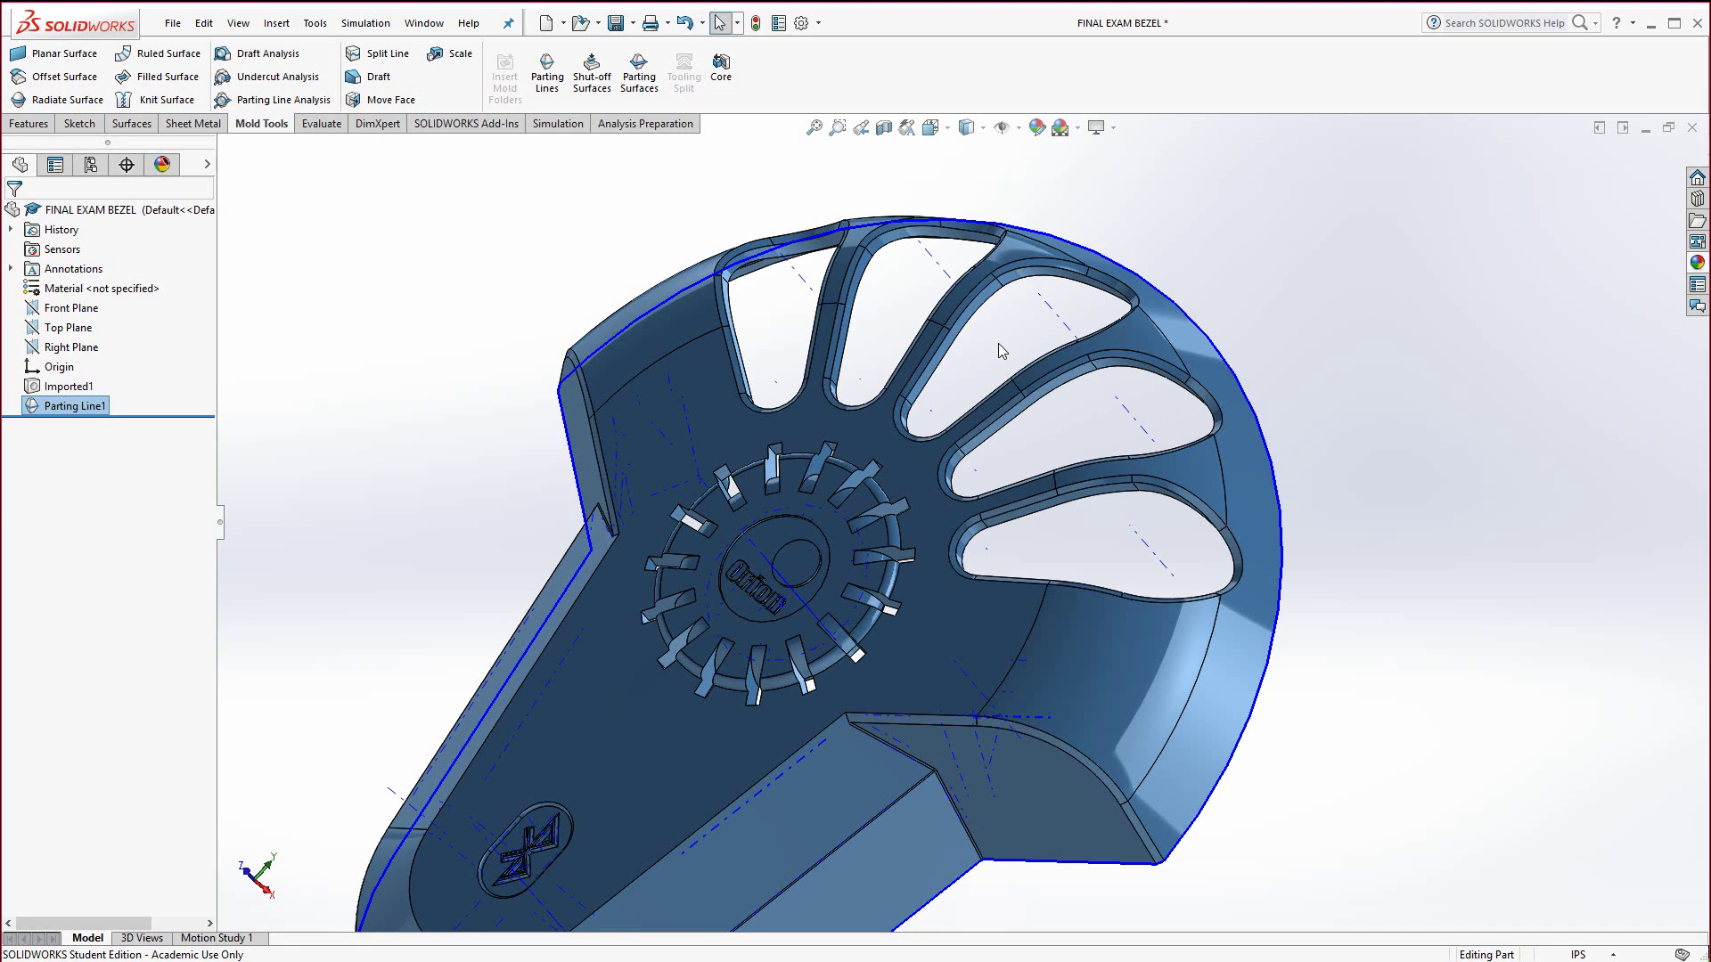
left_click(595, 98)
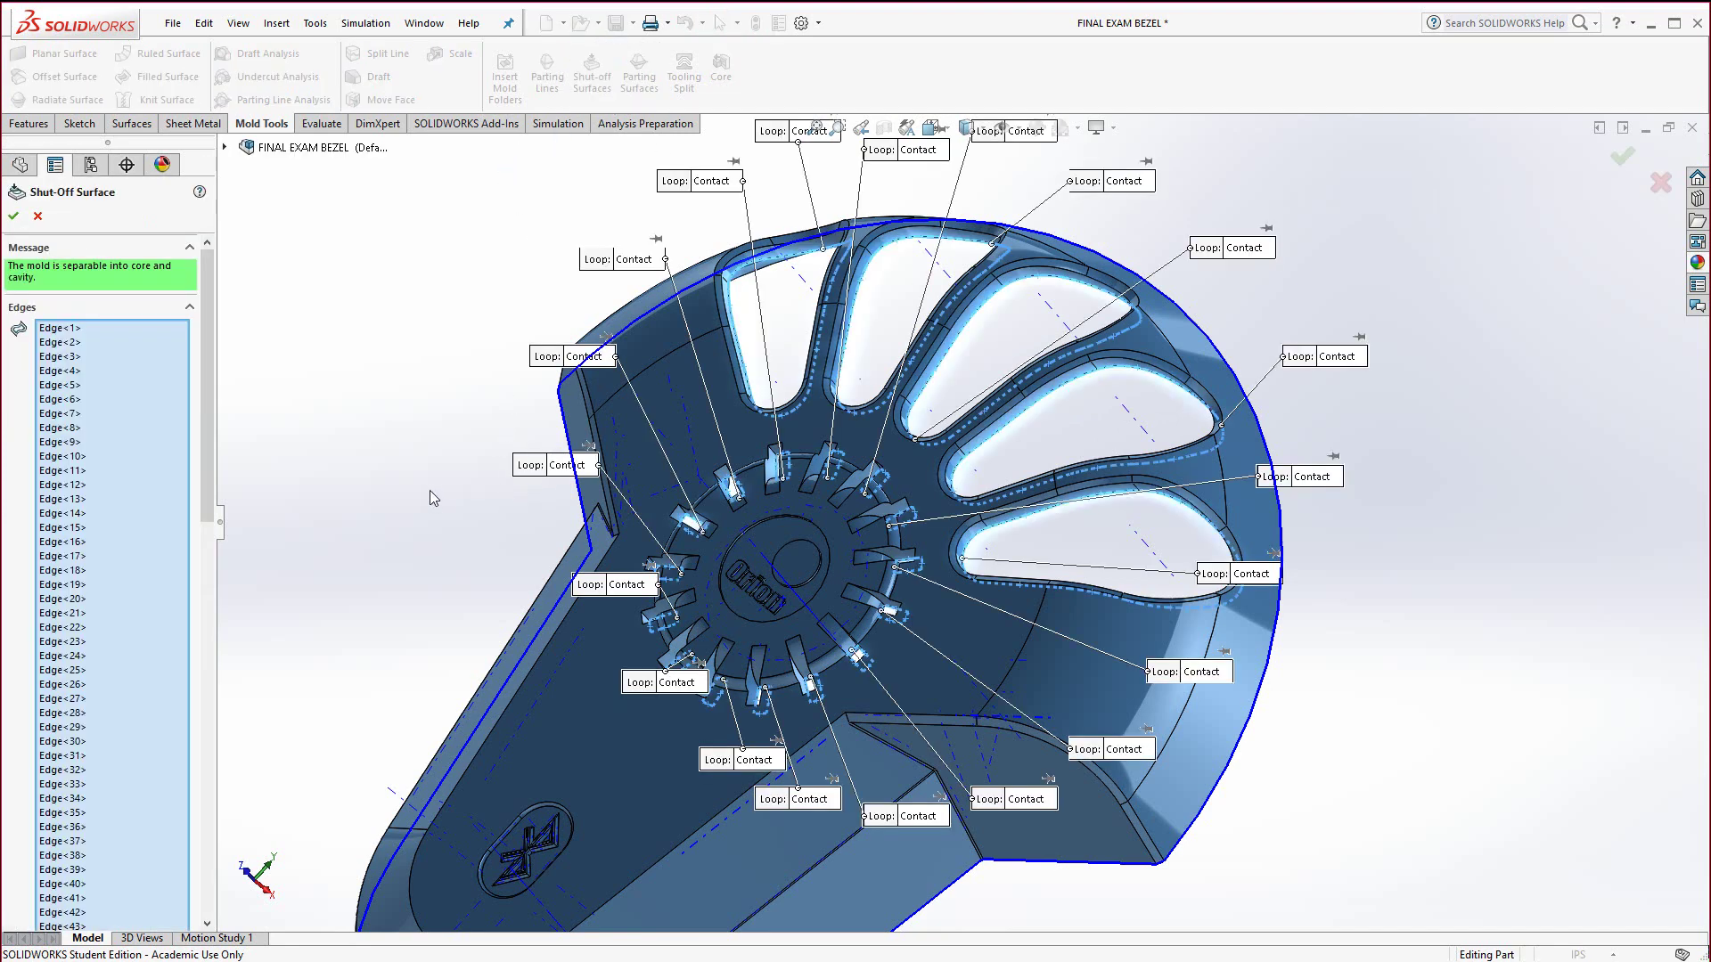
middle_click_drag(430, 498, 981, 579)
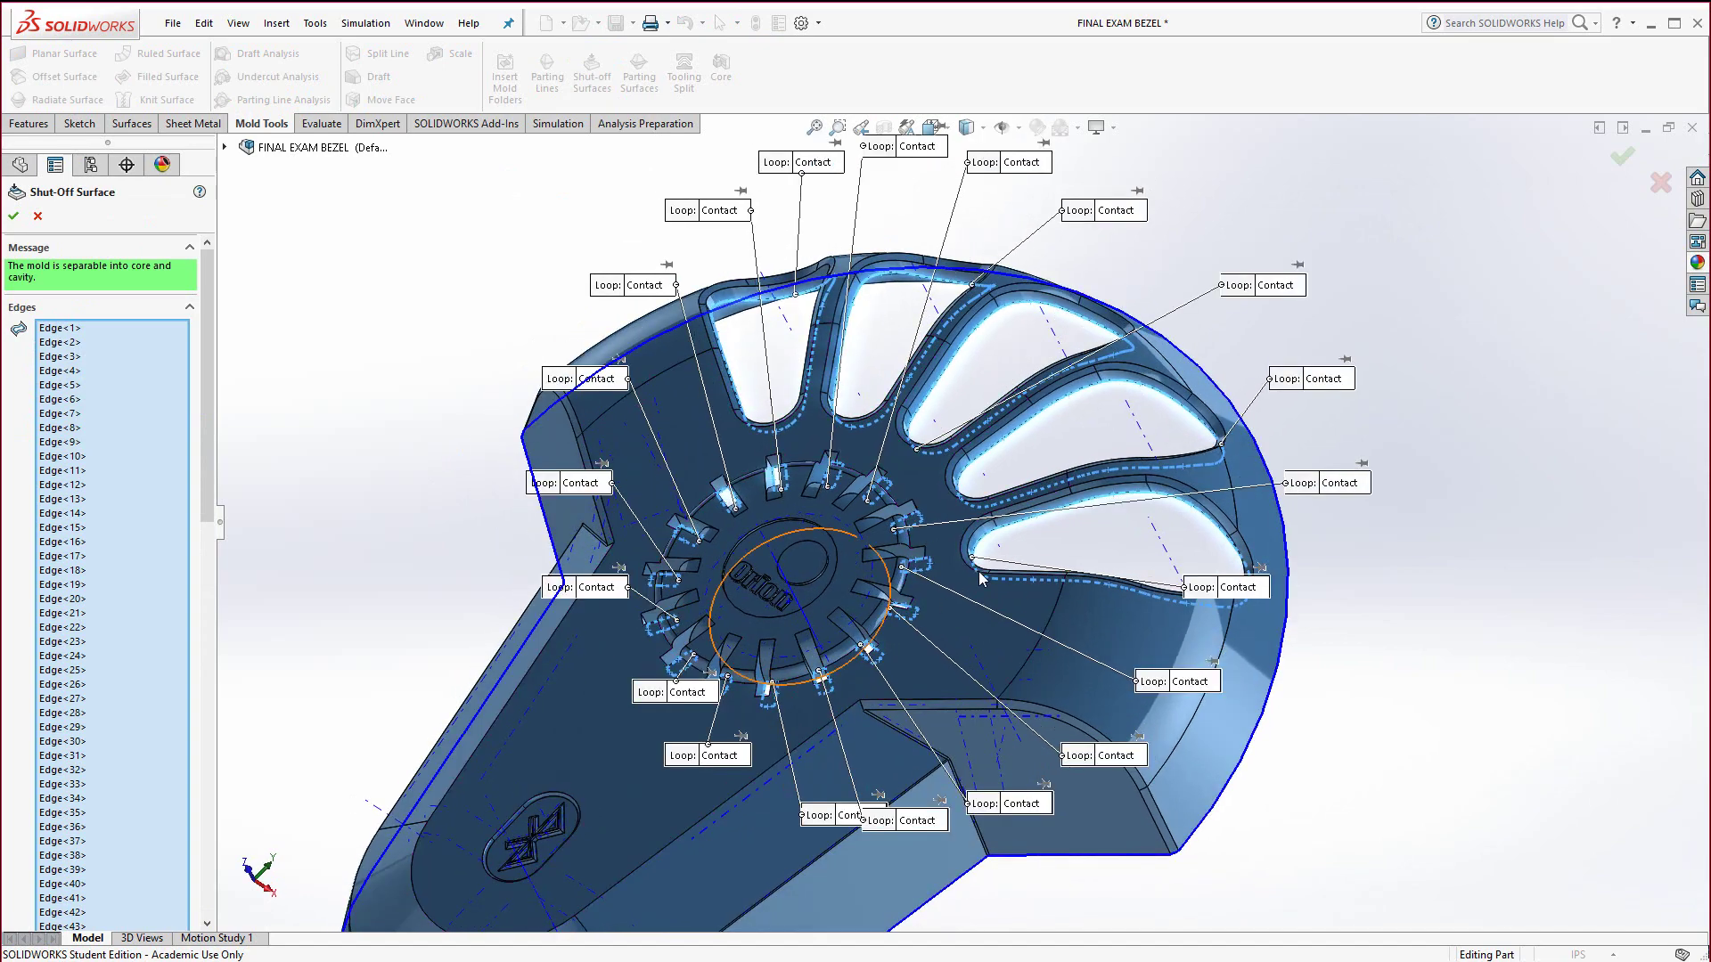
scroll(1120, 494, "down", 4)
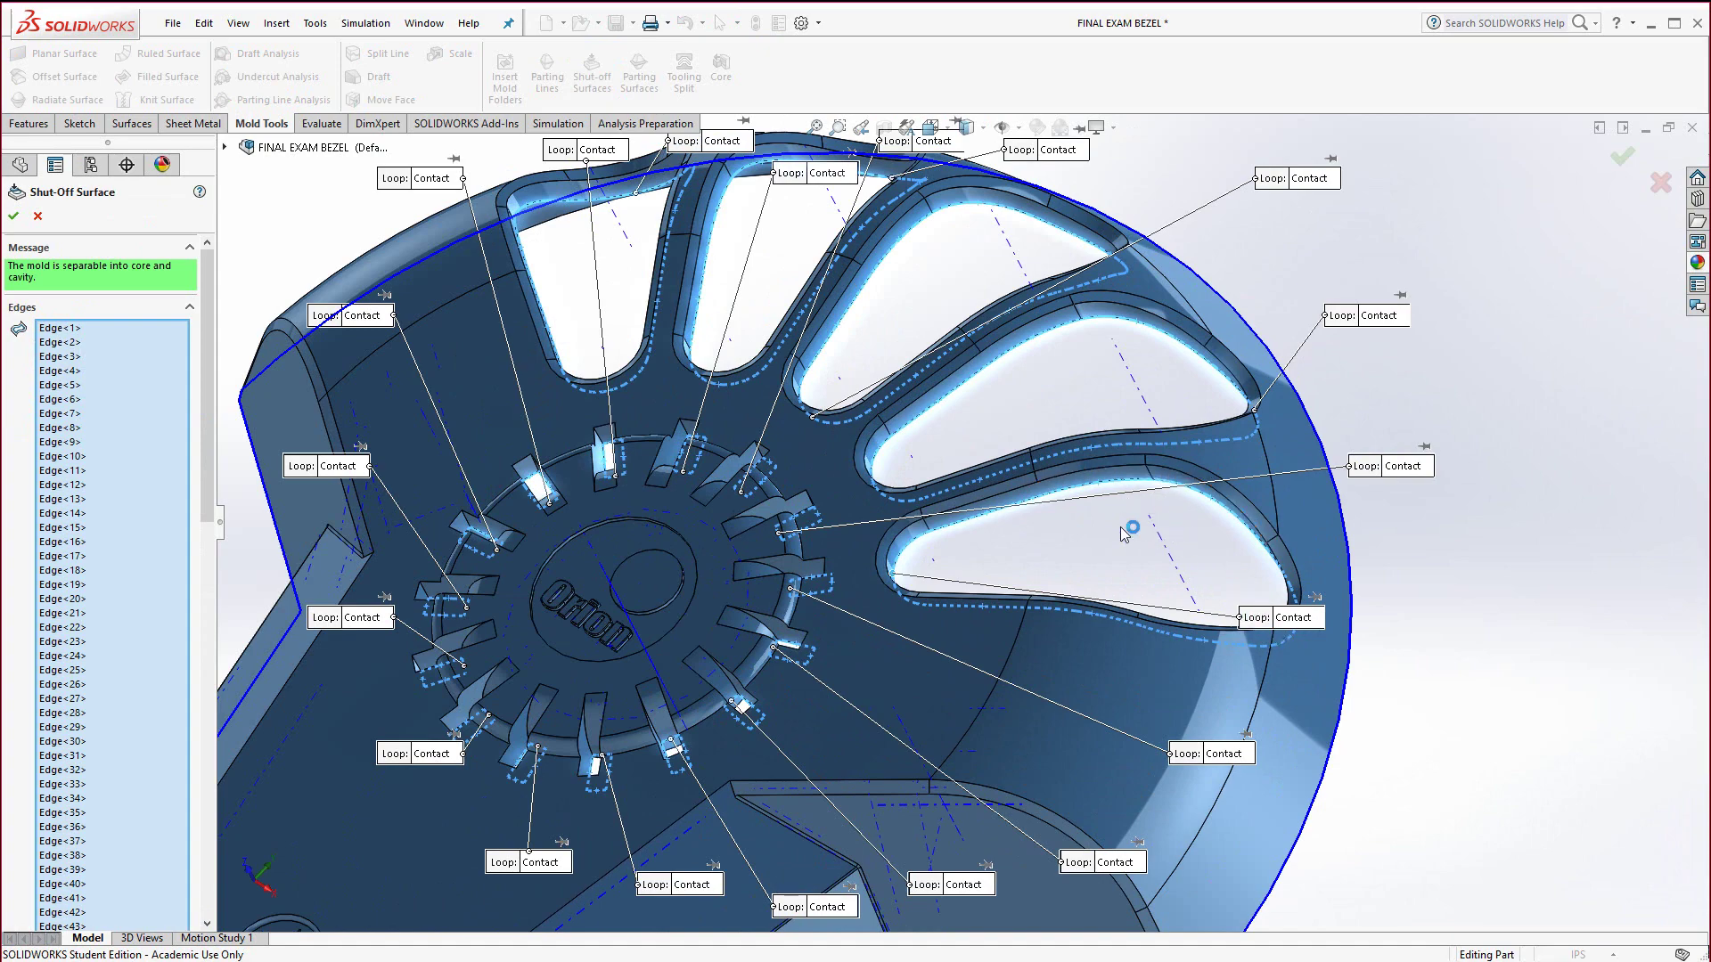
scroll(1096, 569, "up", 4)
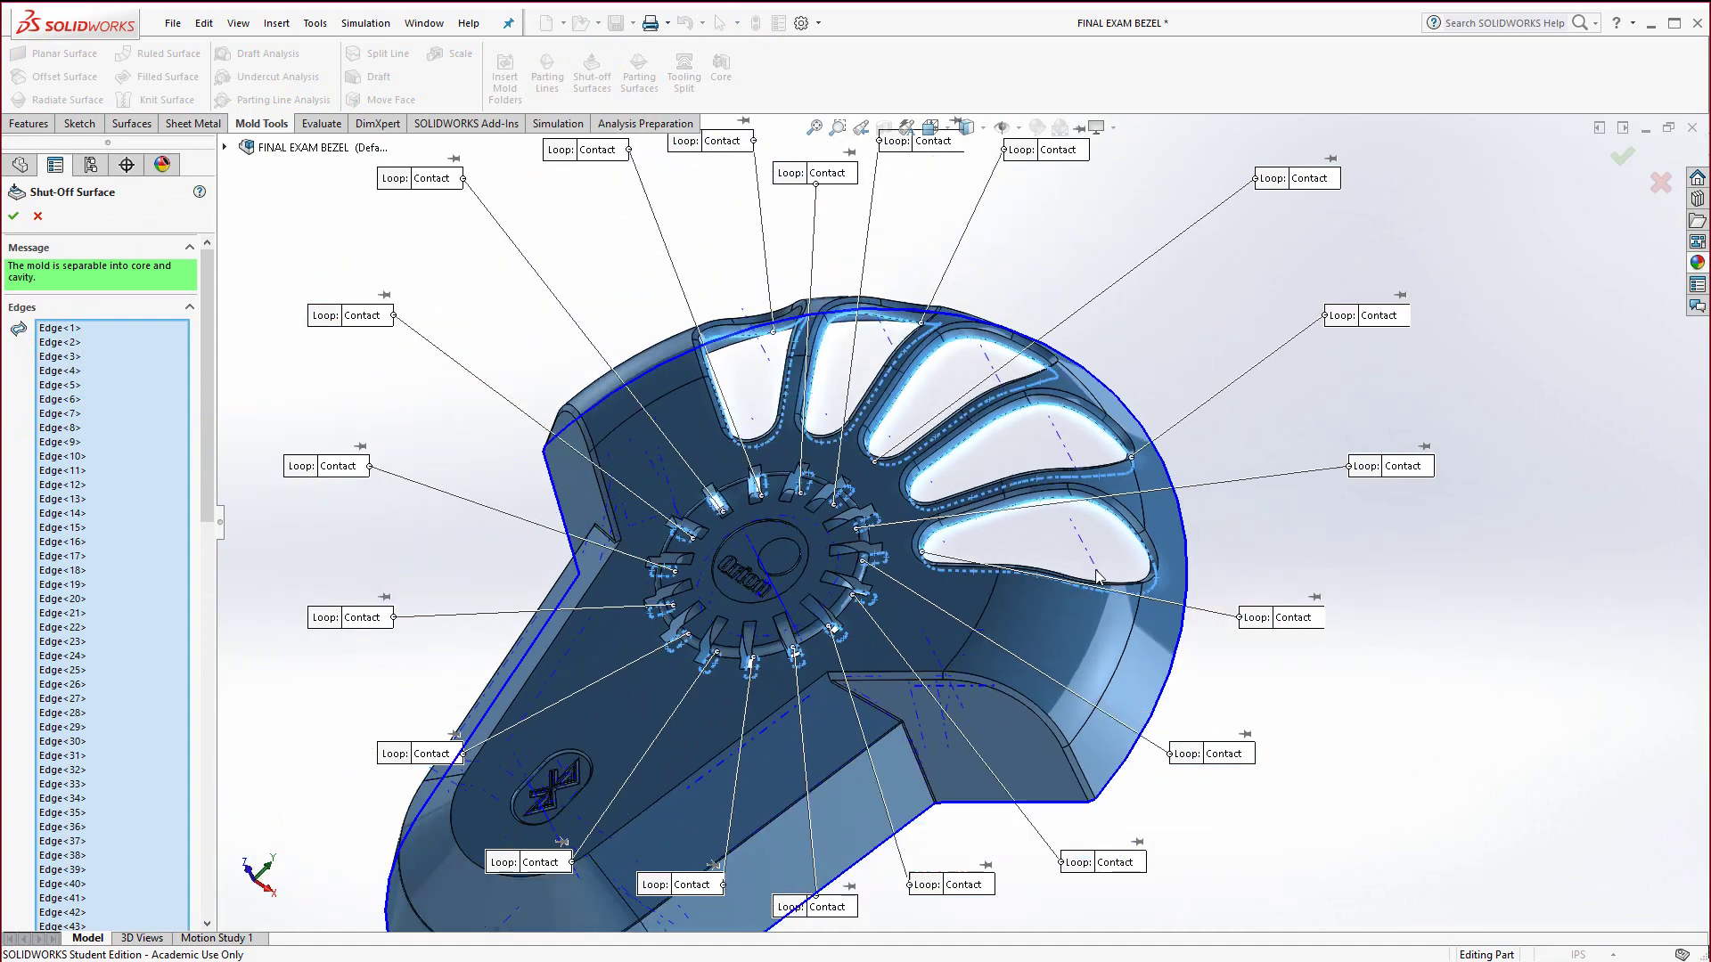
middle_click_drag(1167, 776, 1065, 780)
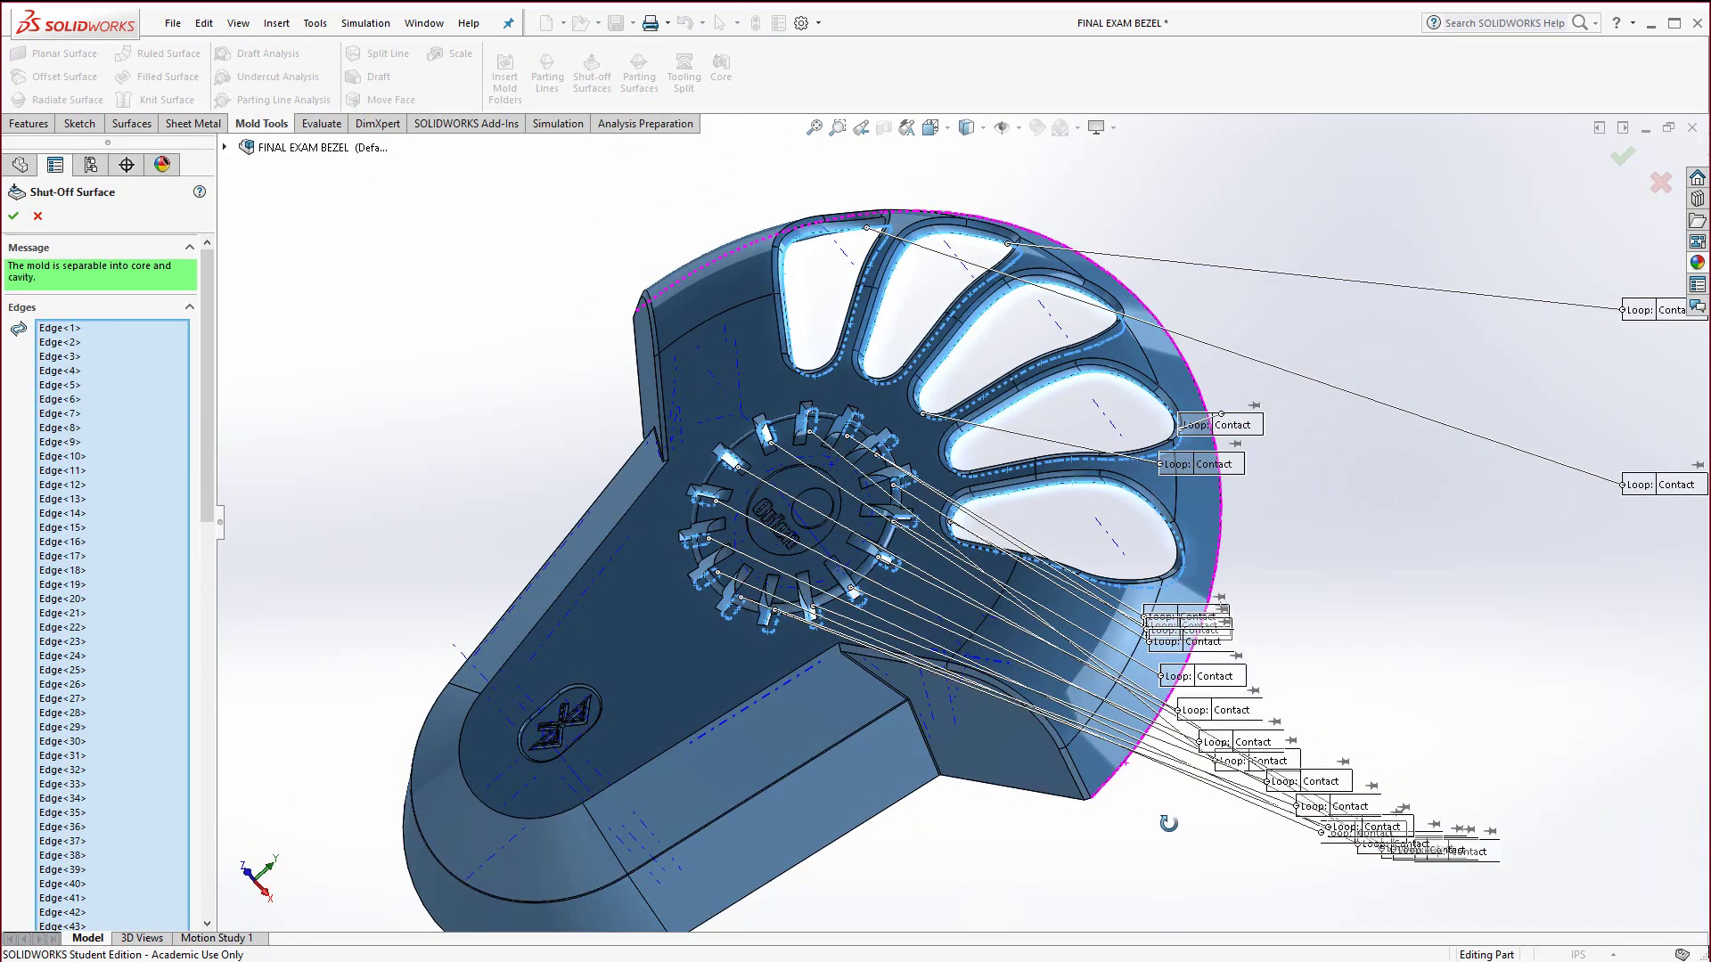
middle_click_drag(1168, 823, 517, 617)
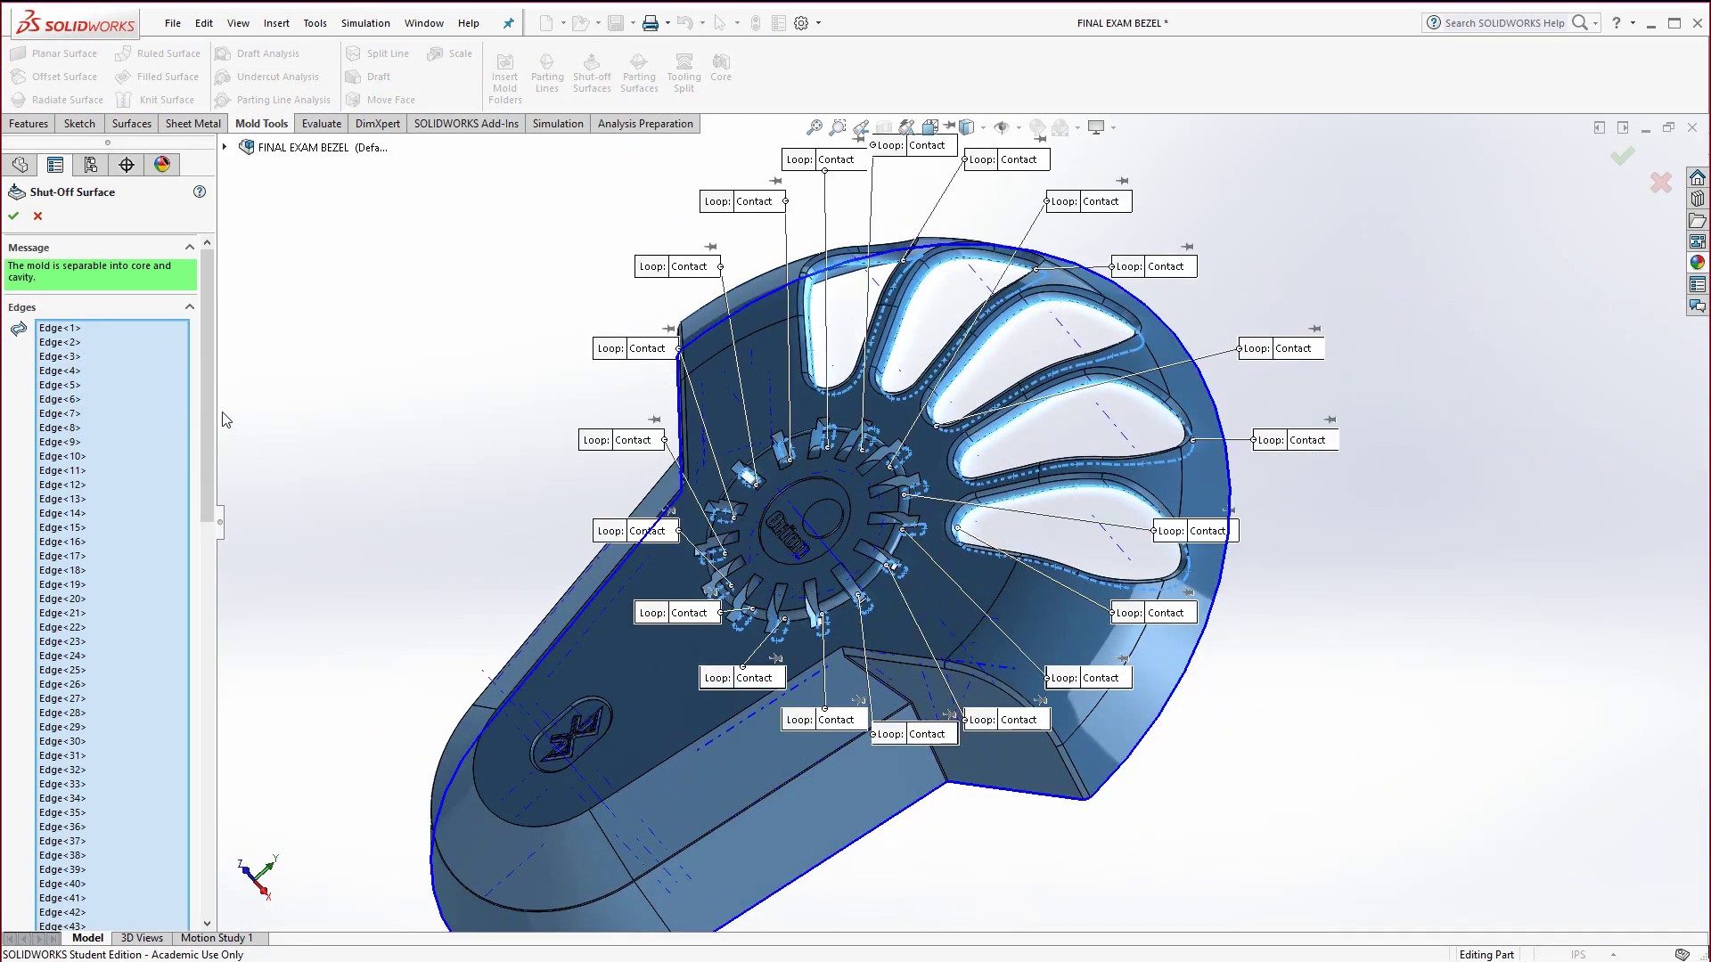
mouse_move(210, 403)
left_mouse_down()
mouse_move(200, 563)
mouse_move(233, 732)
mouse_move(237, 393)
left_mouse_up()
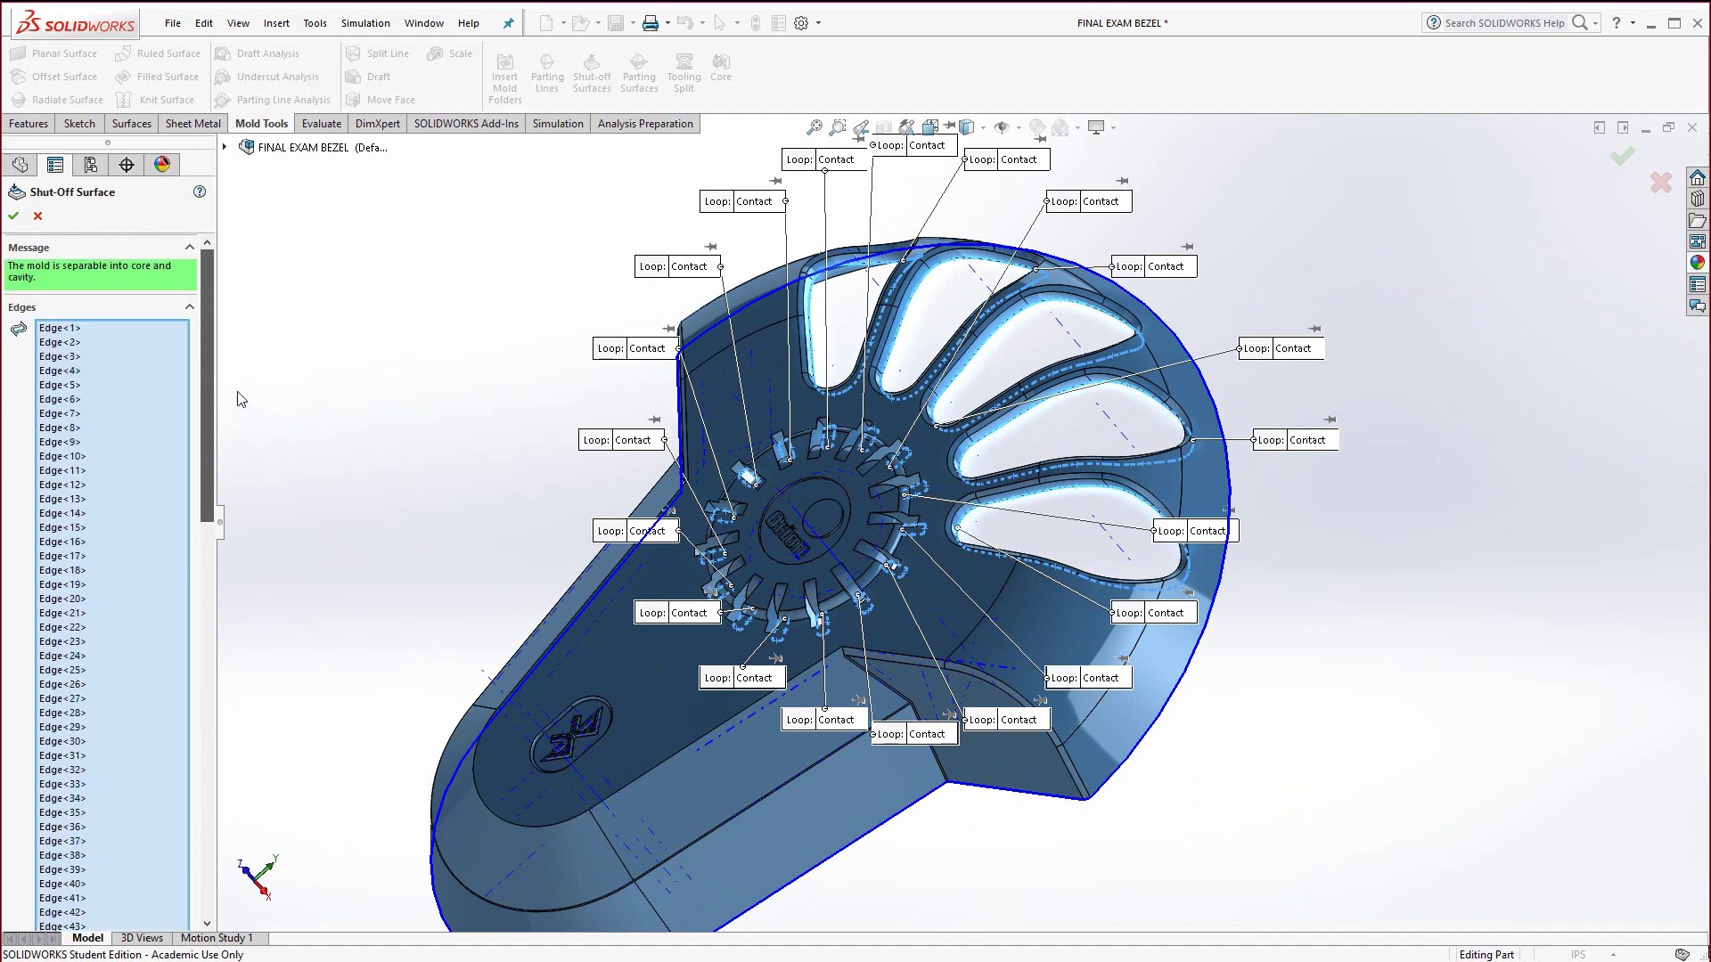
left_click(14, 217)
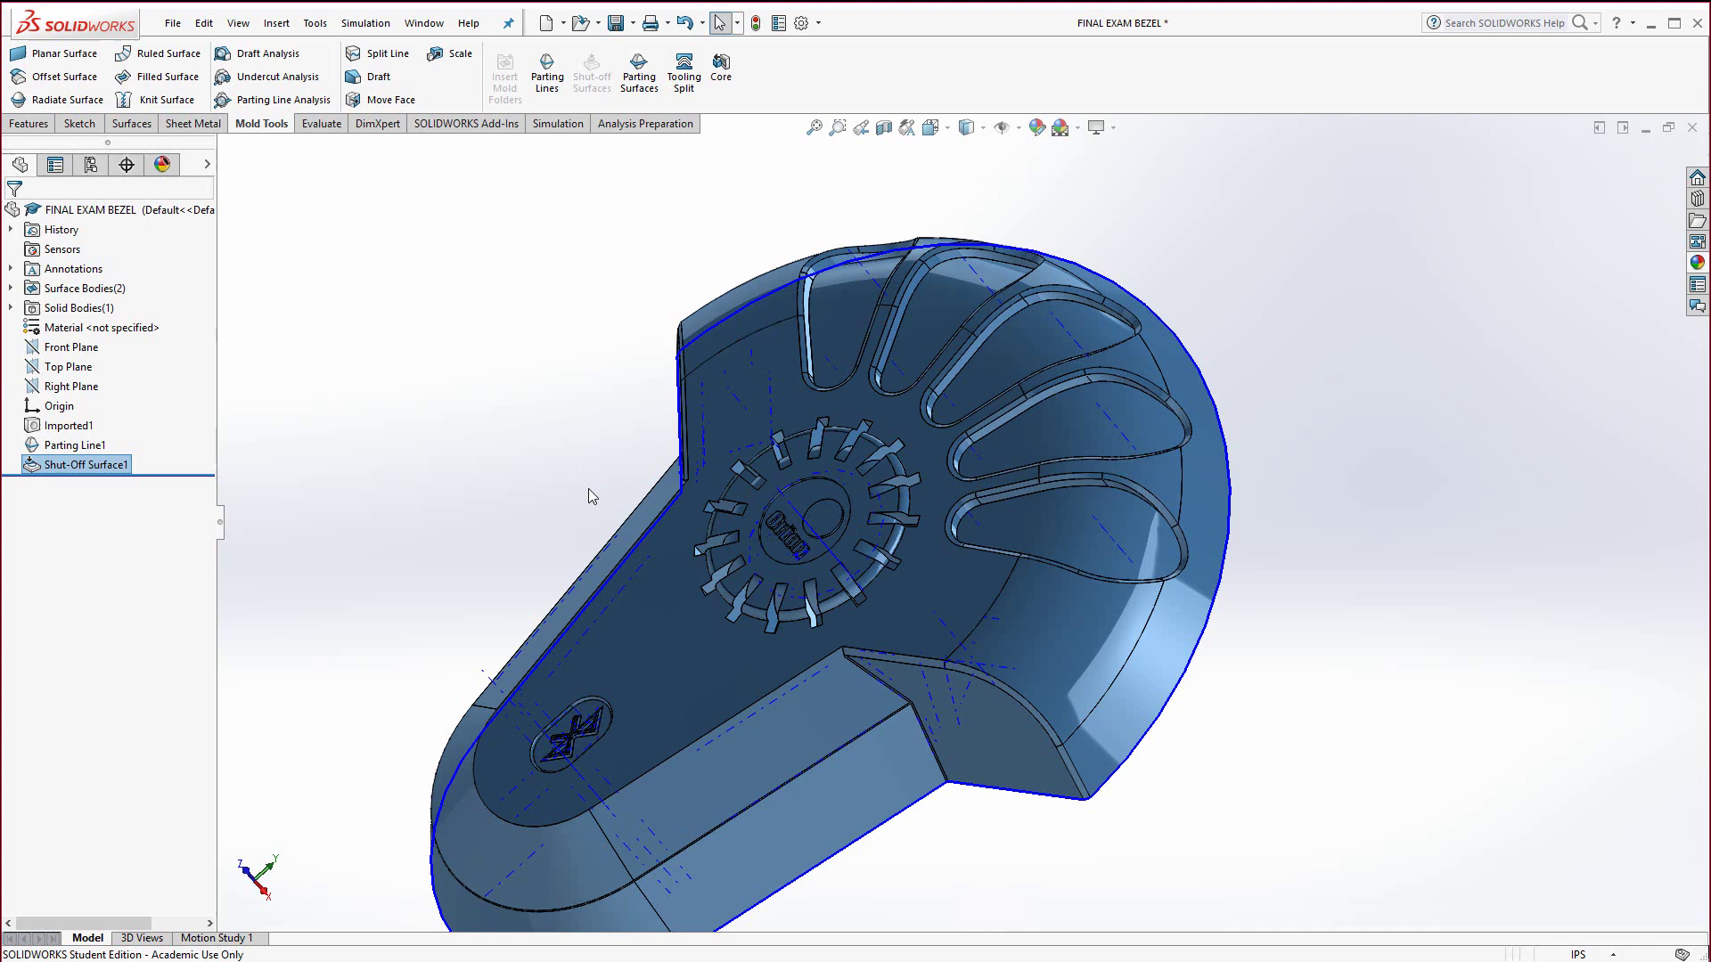
Step: Orbit the bezel to inspect Shut-Off Surface1 from other sides
middle_click_drag(588, 490, 730, 679)
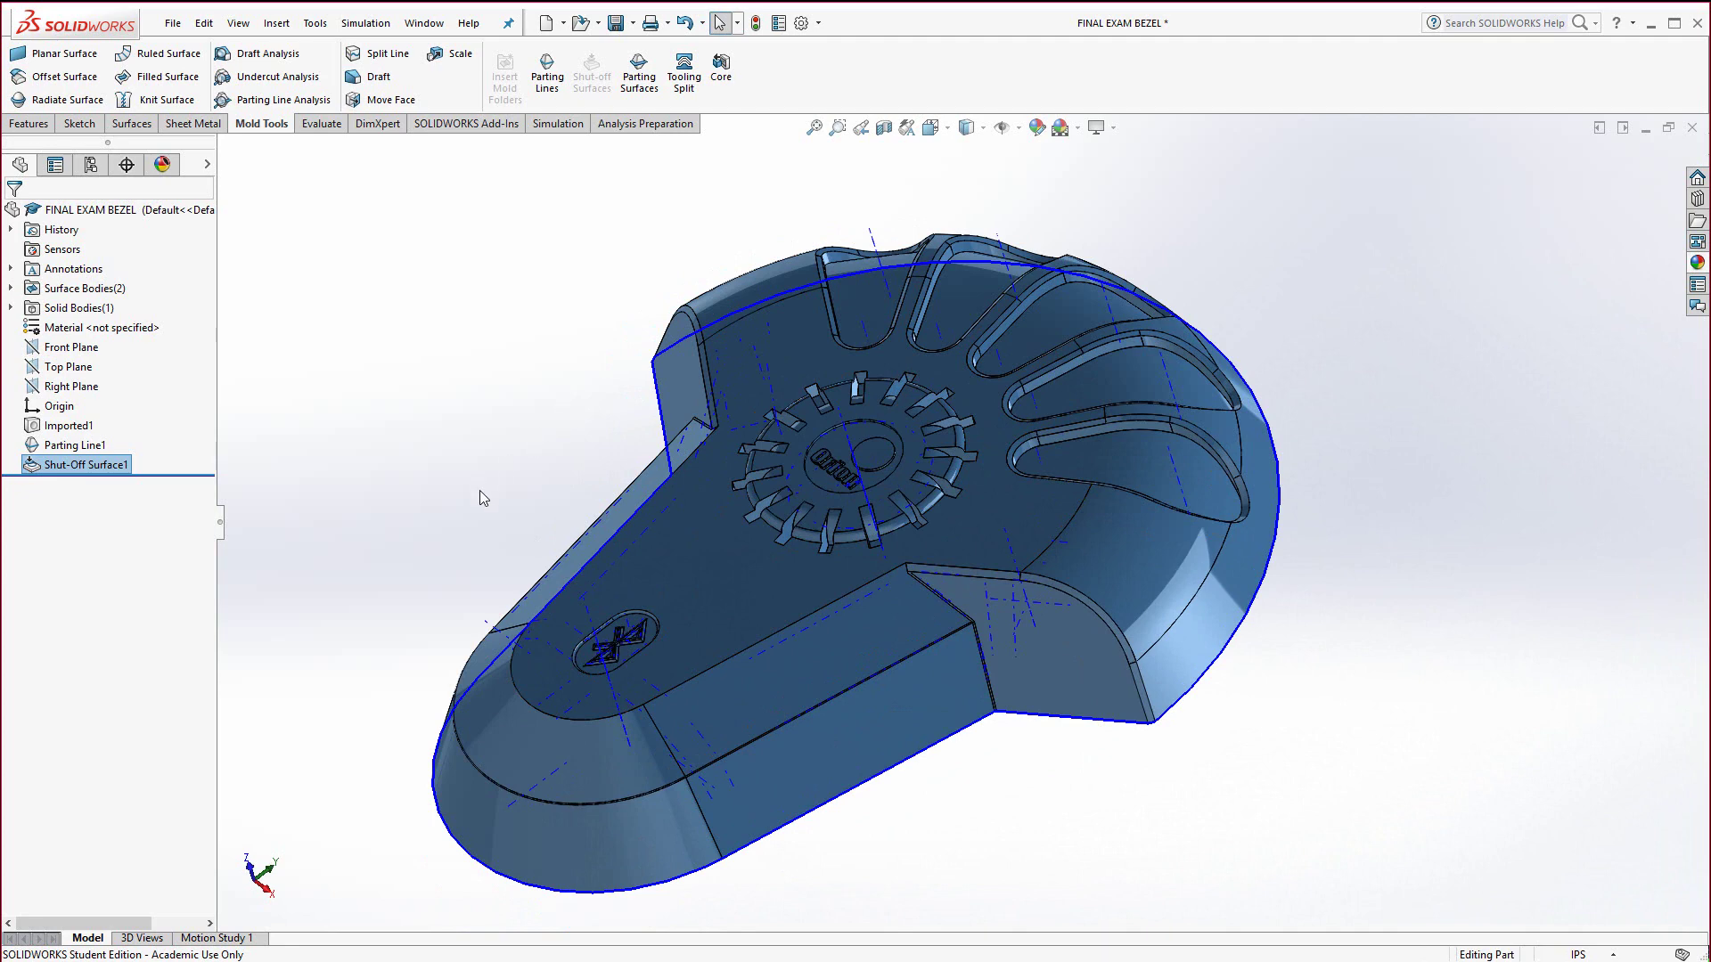
middle_click_drag(487, 521, 497, 501)
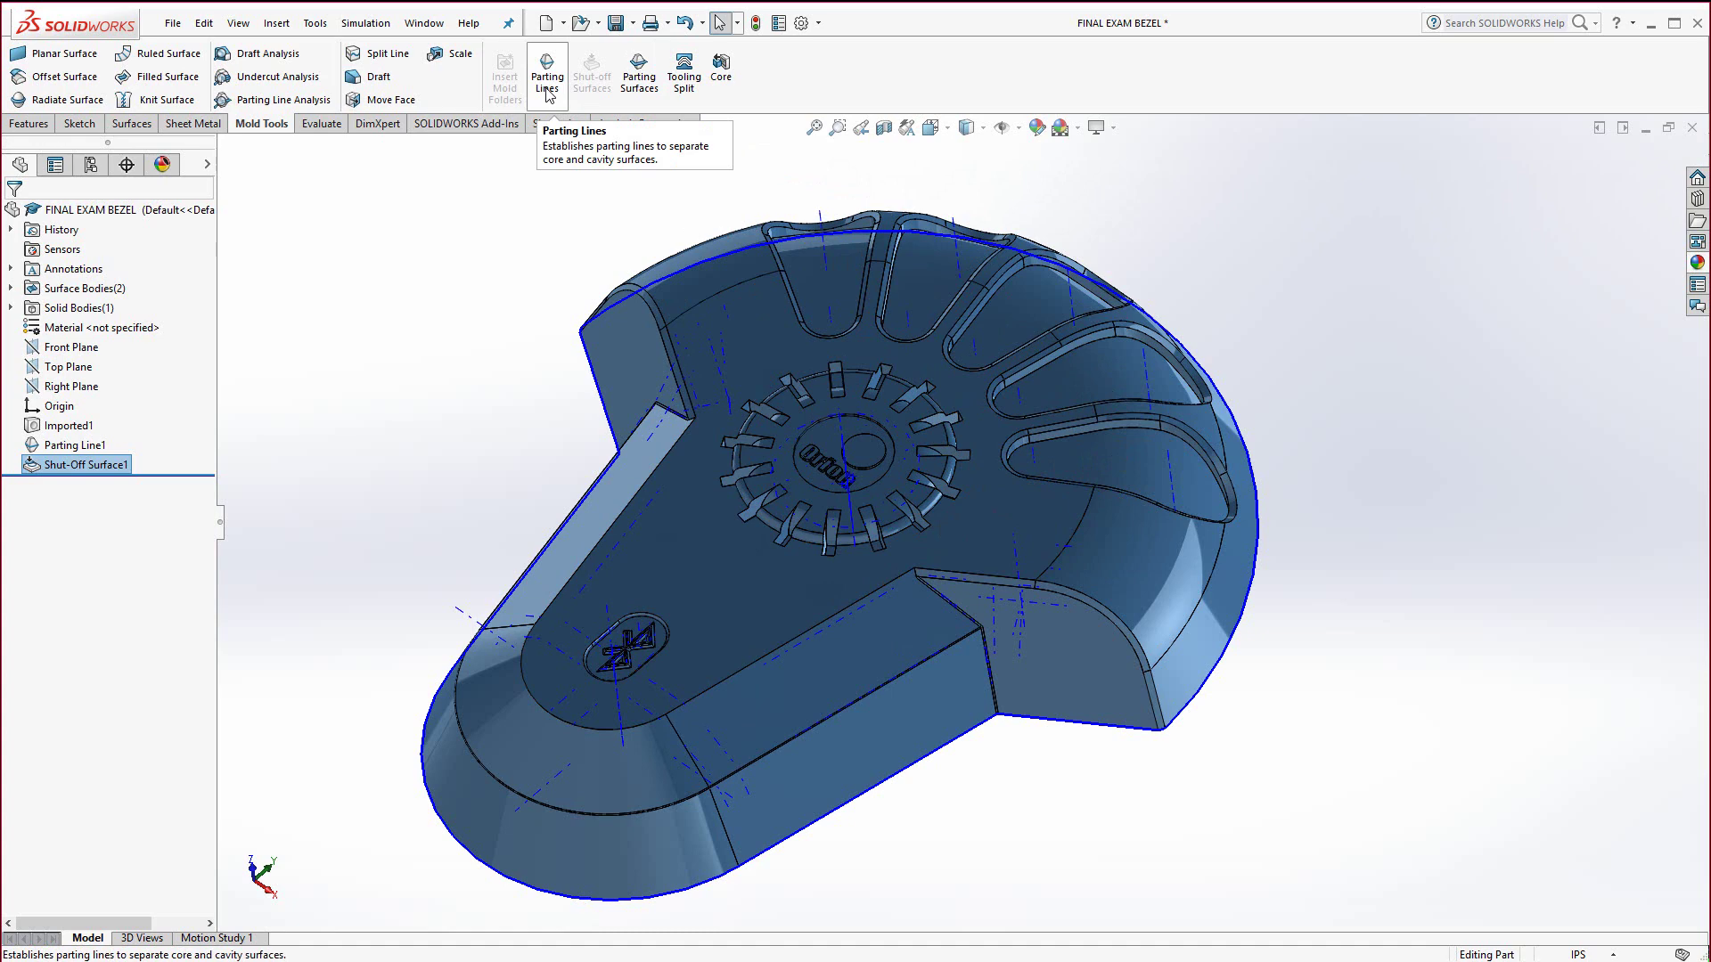
Step: Create Parting Surface1 extending 0.5in perpendicular to pull from the parting line
left_click(640, 80)
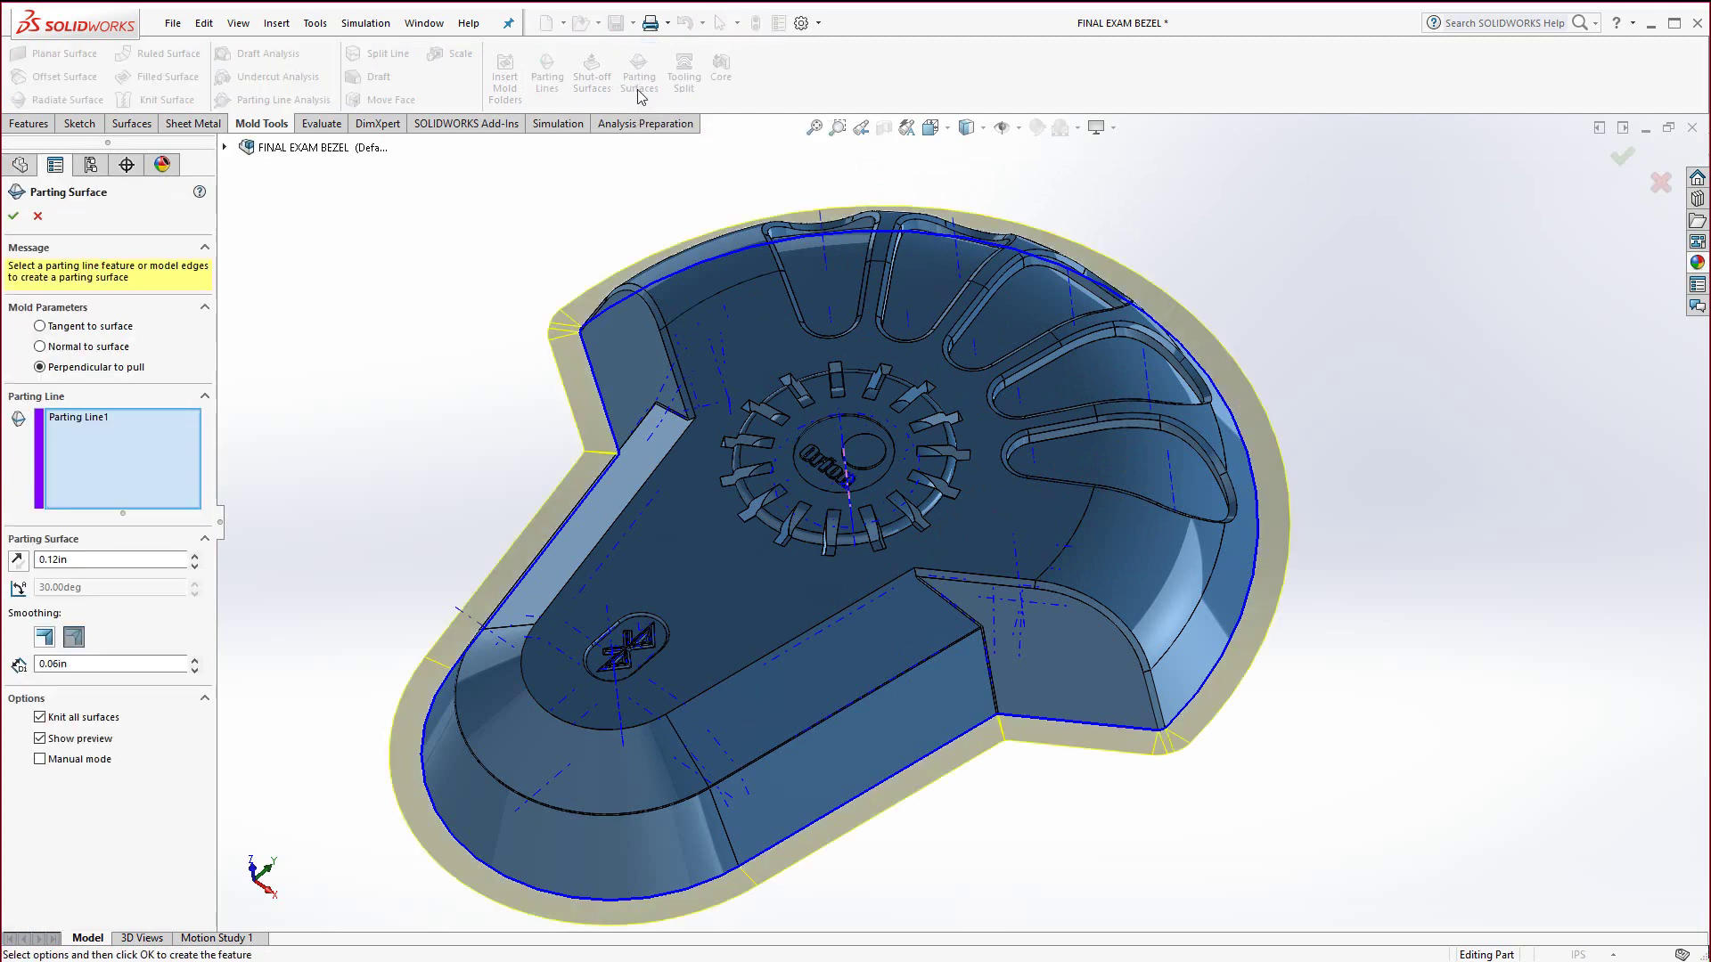
left_click(40, 559)
key("BackSpace")
type(".5")
key("Return")
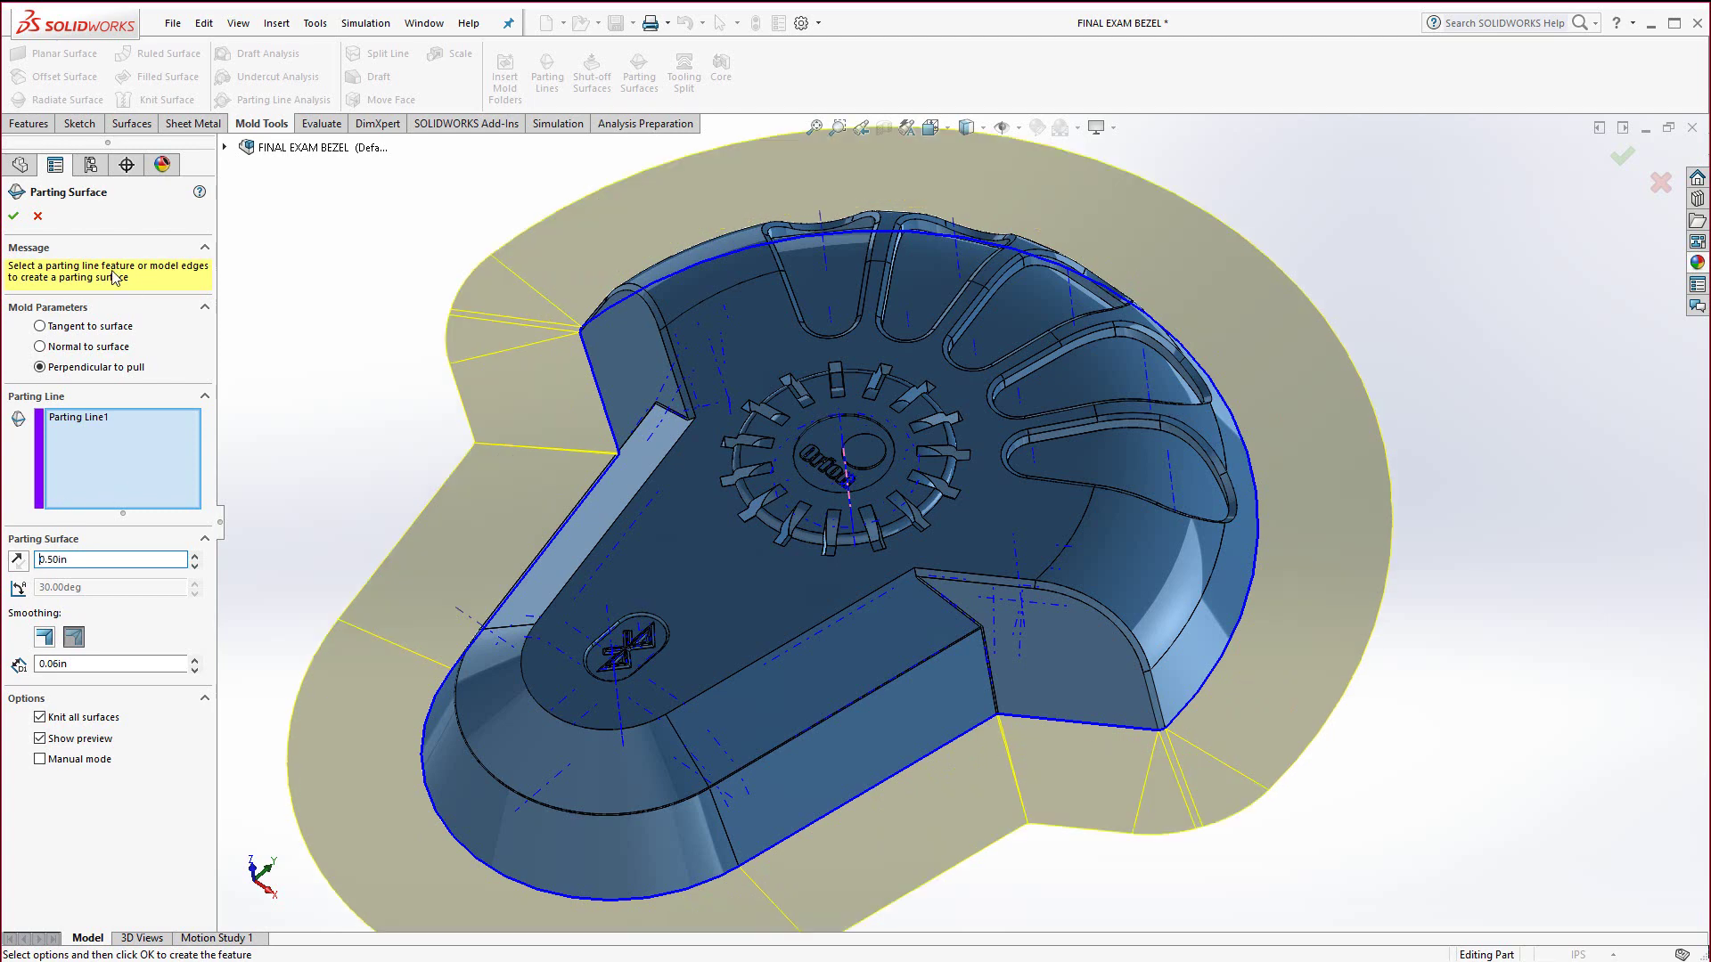
left_click(13, 215)
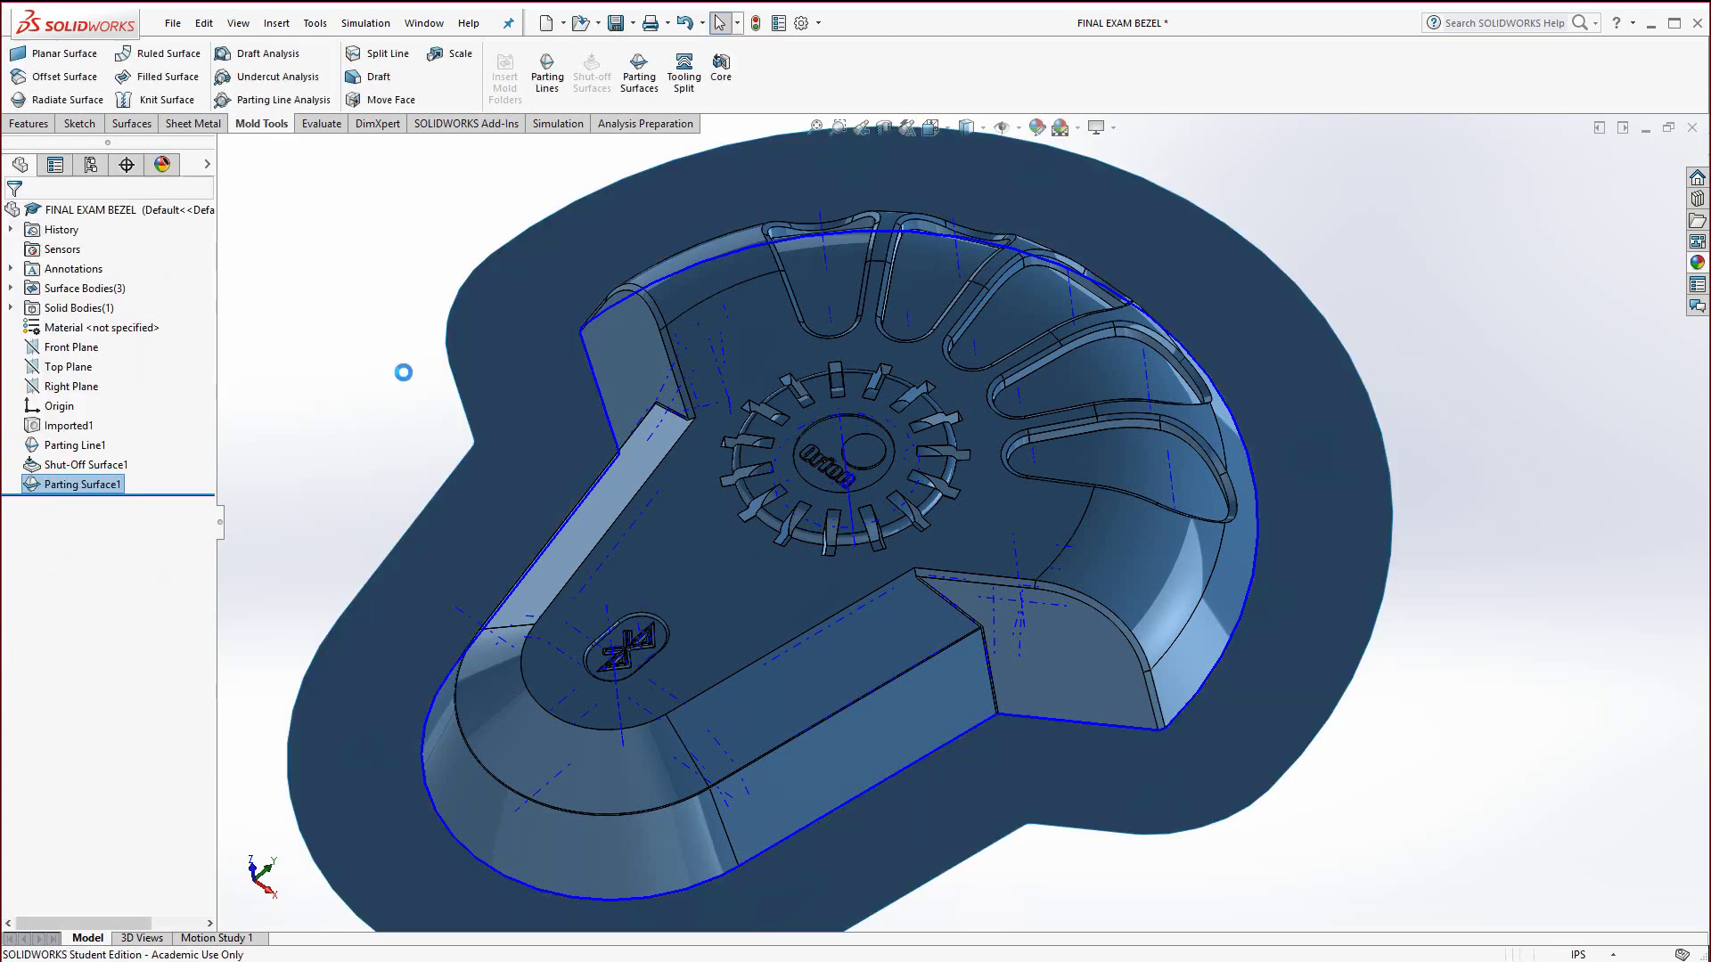
middle_click_drag(521, 442, 568, 438)
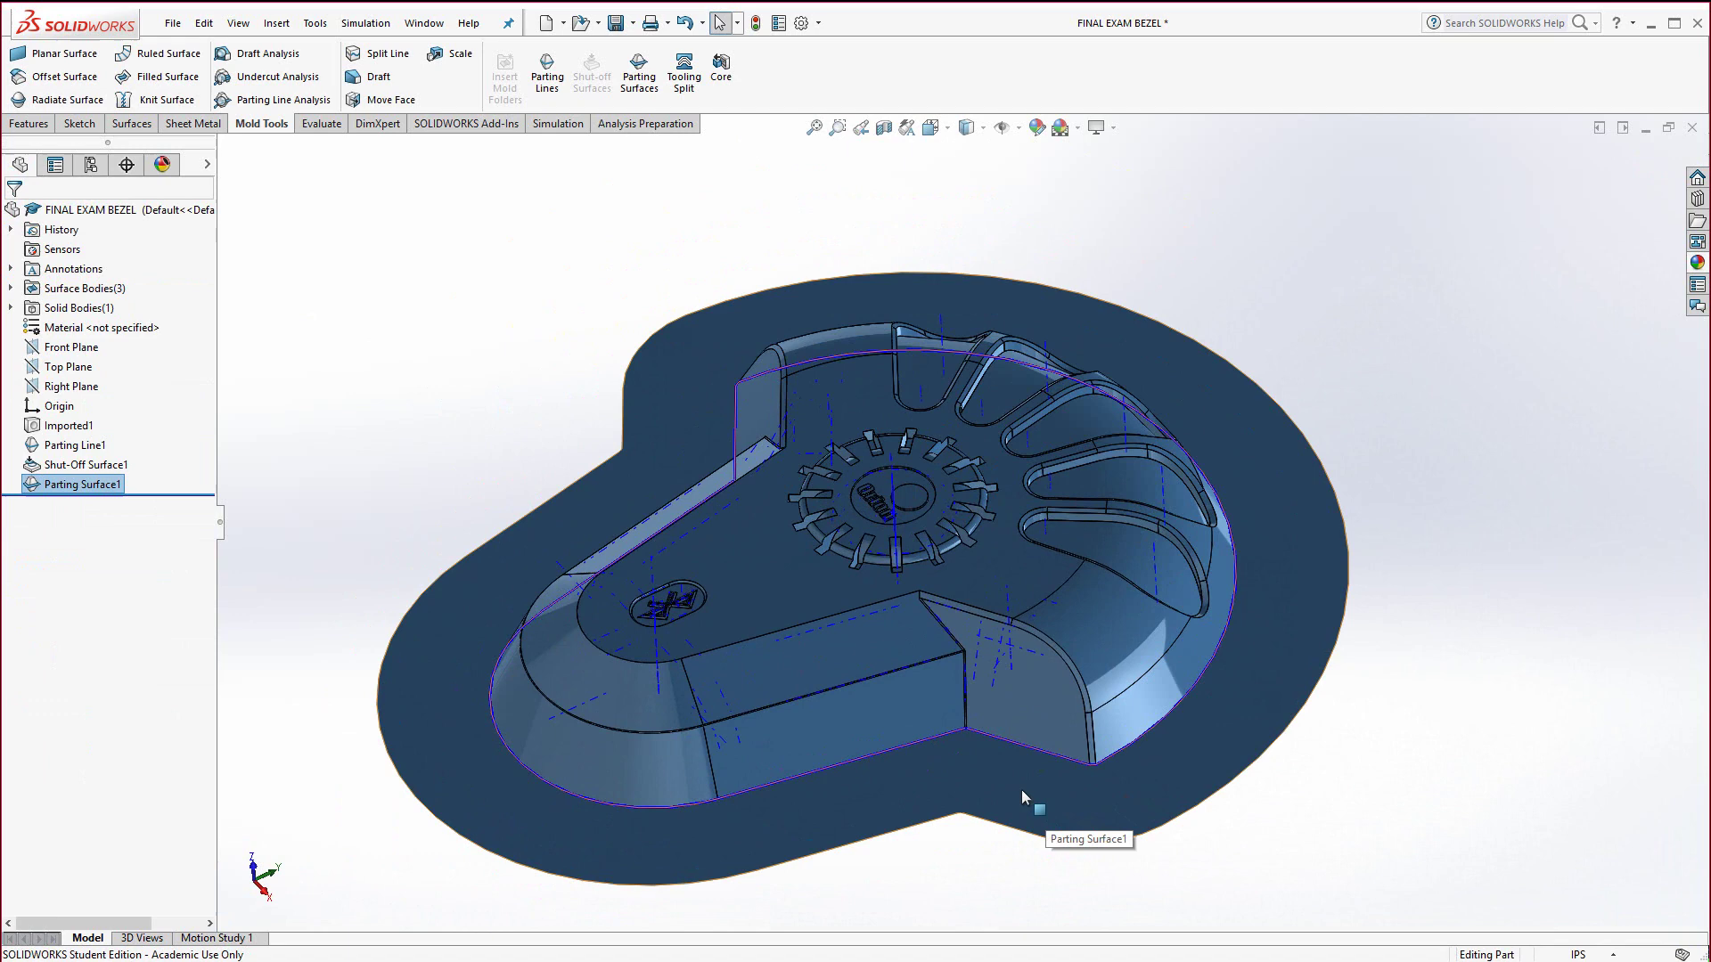
Step: Sketch the Tooling Split block outline on Parting Surface1 by converting its outer edges
left_click(683, 80)
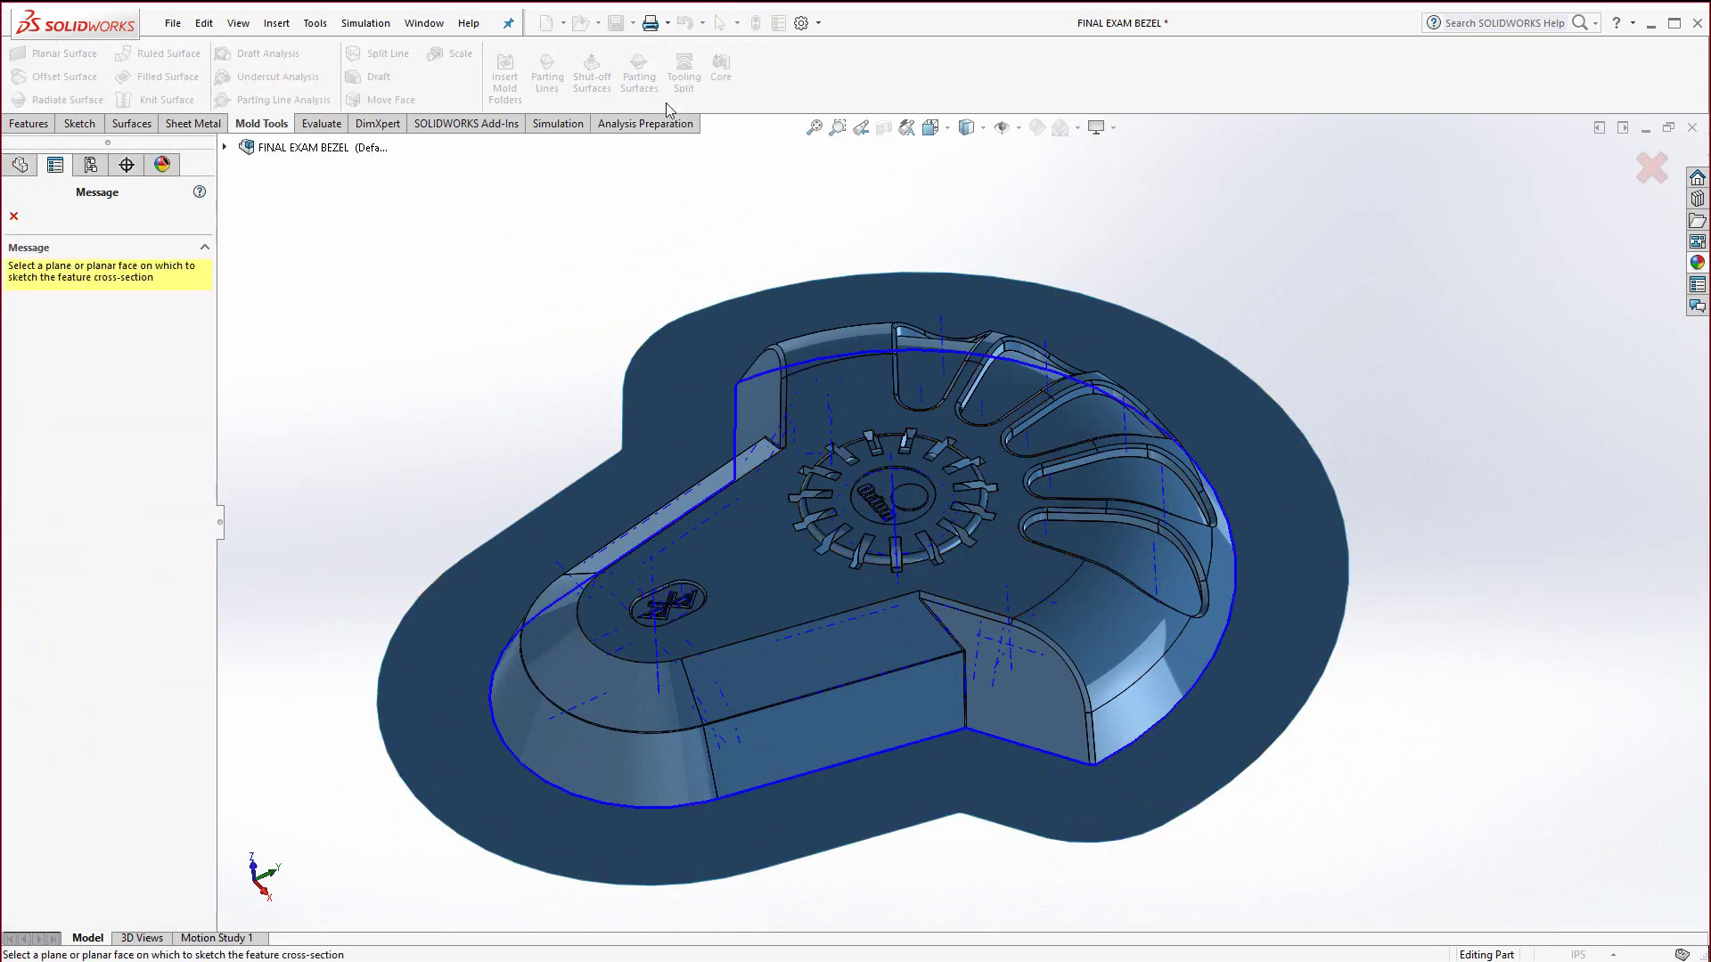
left_click(1124, 799)
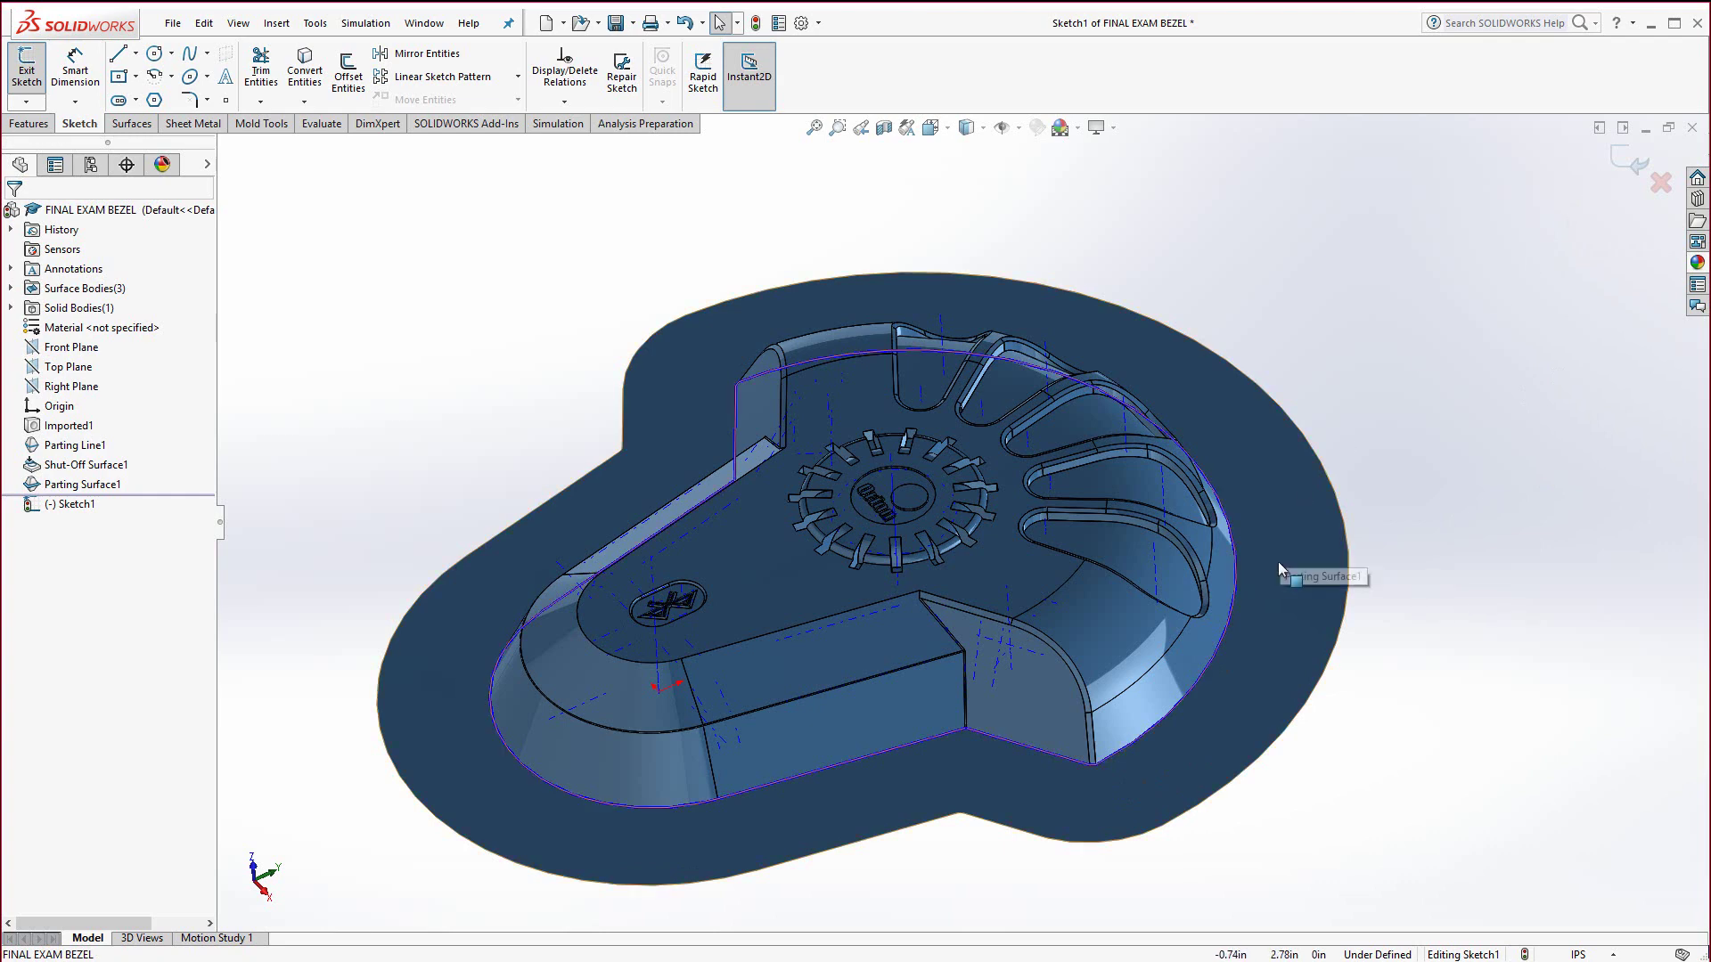
left_click(1279, 533)
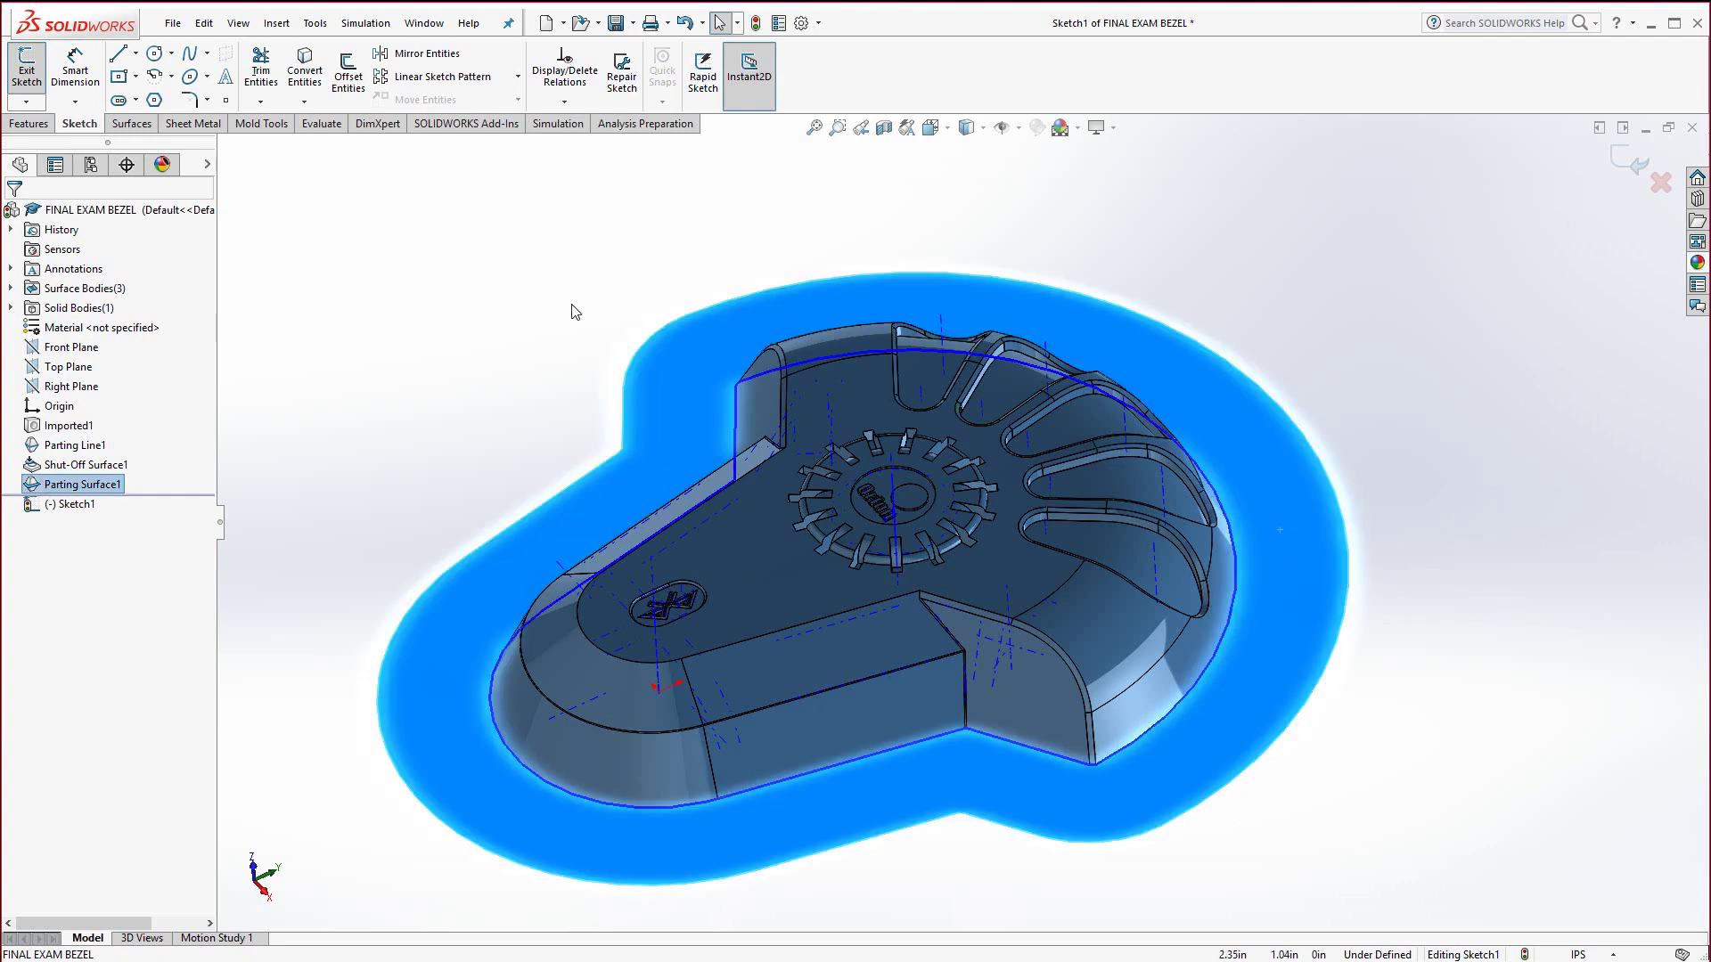
left_click(310, 84)
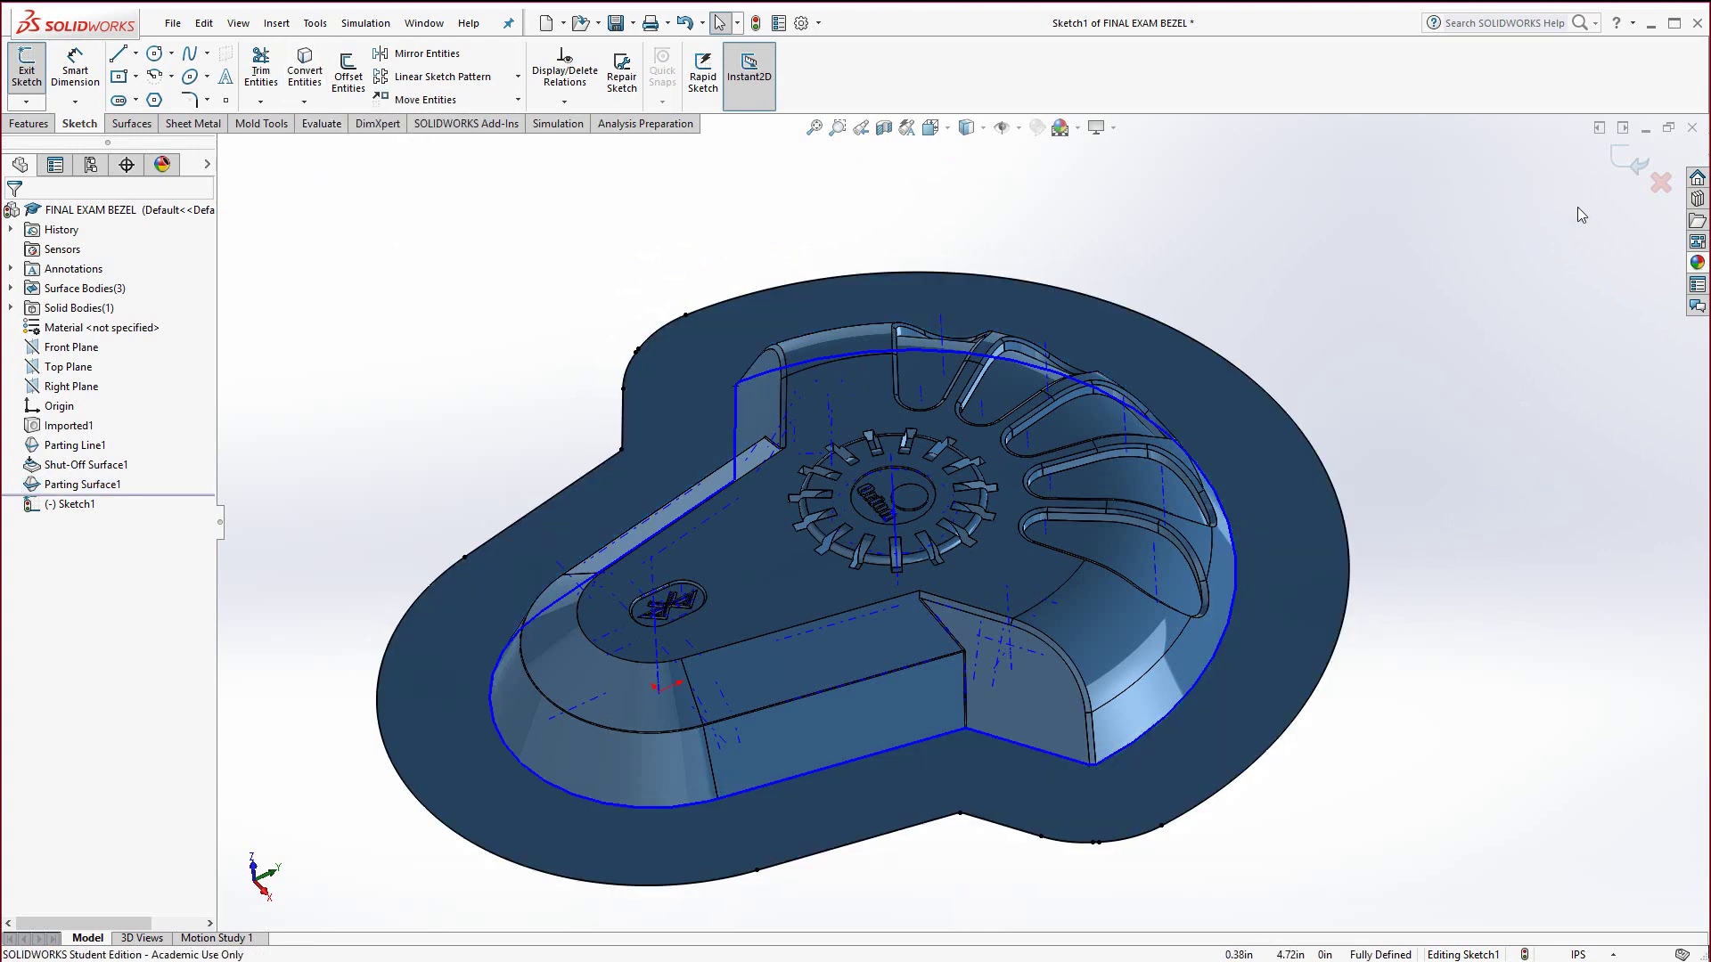
left_click(1617, 159)
middle_click_drag(1069, 560, 856, 468)
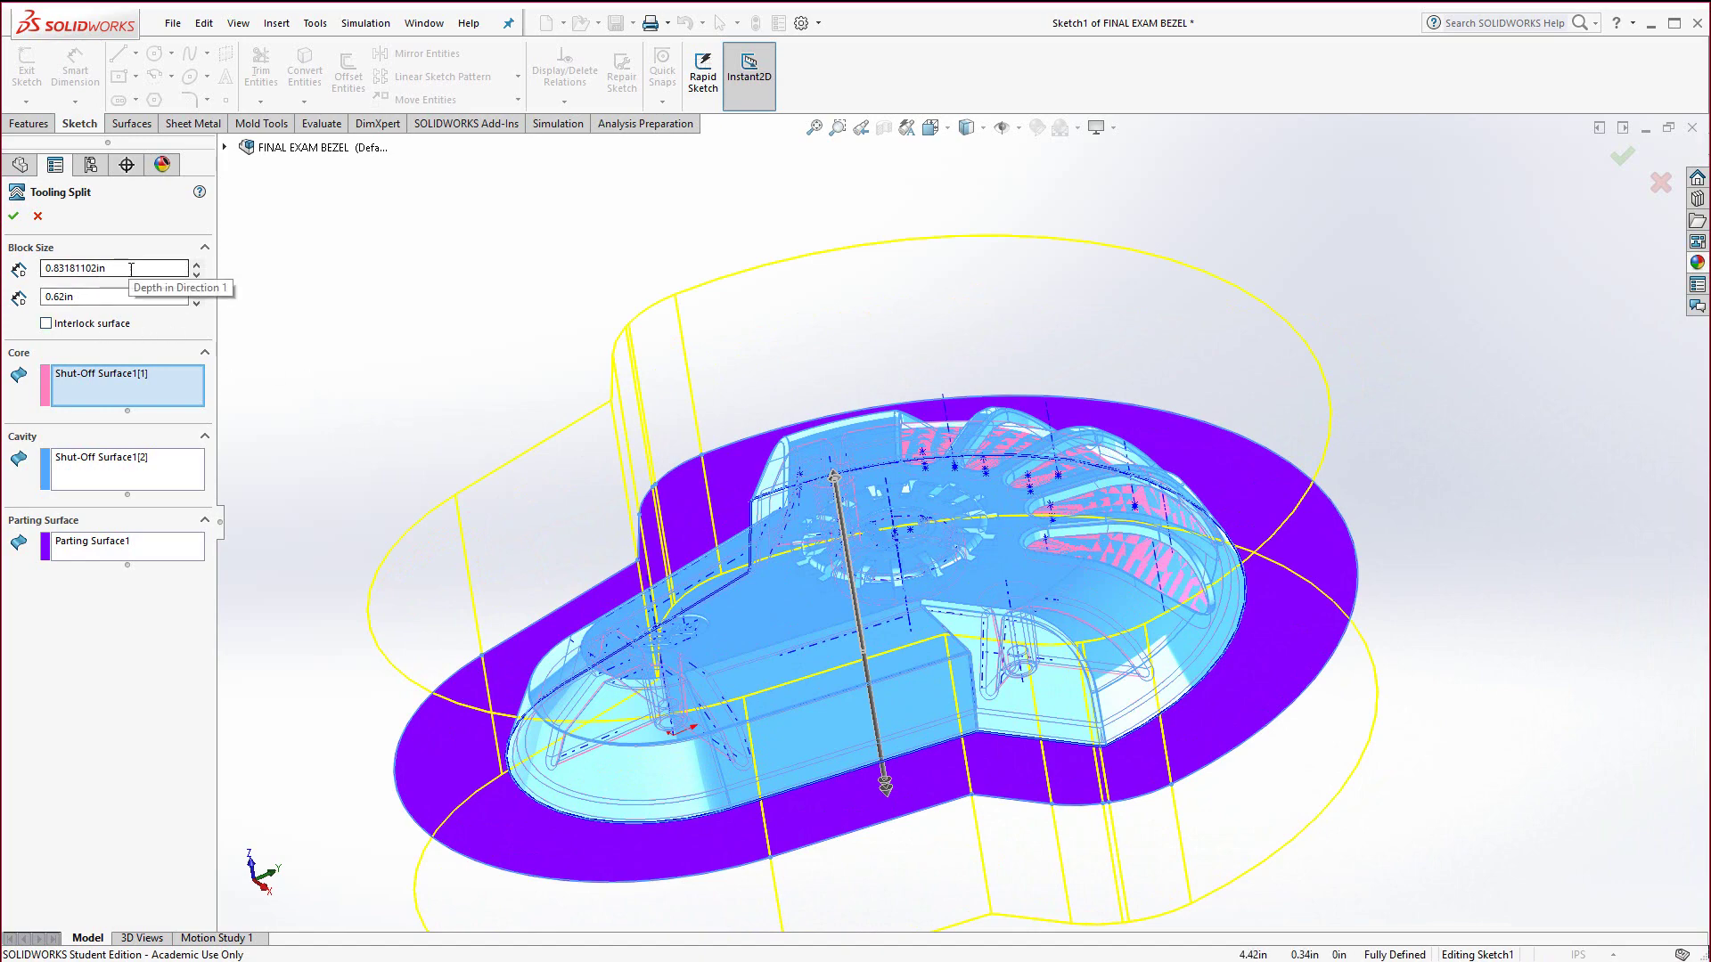
middle_click_drag(532, 562, 427, 472)
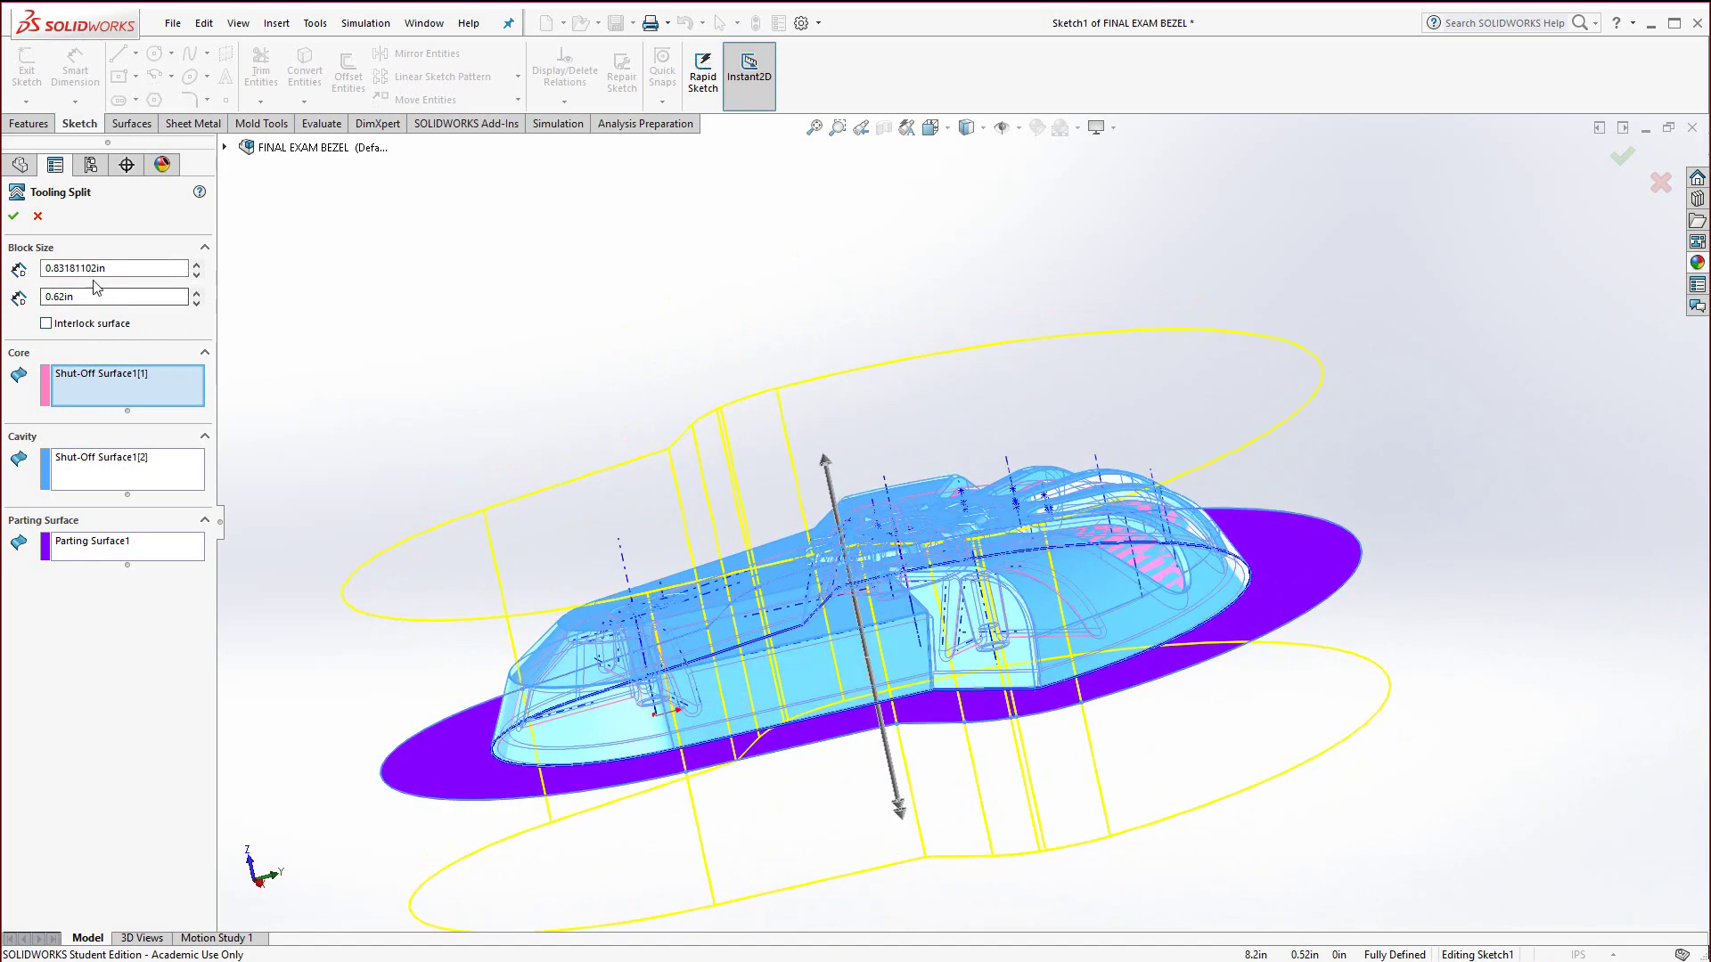
Step: Set both block depths to 1.00in and create Tooling Split1
left_click_drag(115, 268, 57, 272)
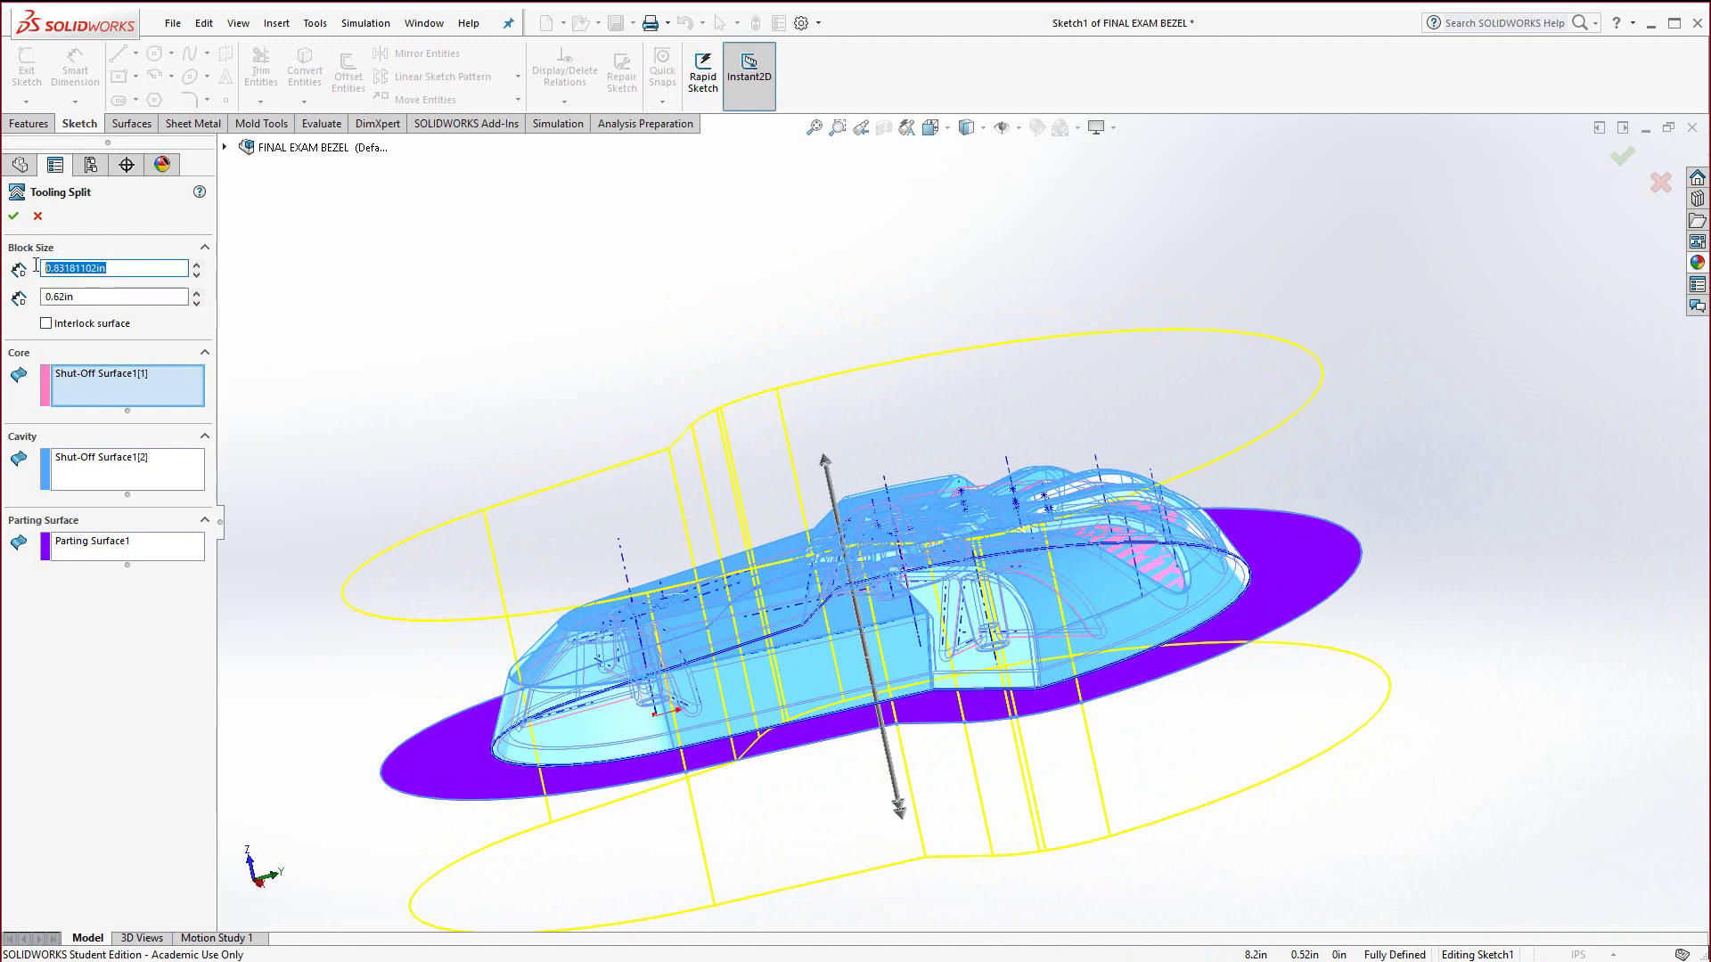
type(".")
type("1")
left_click(89, 296)
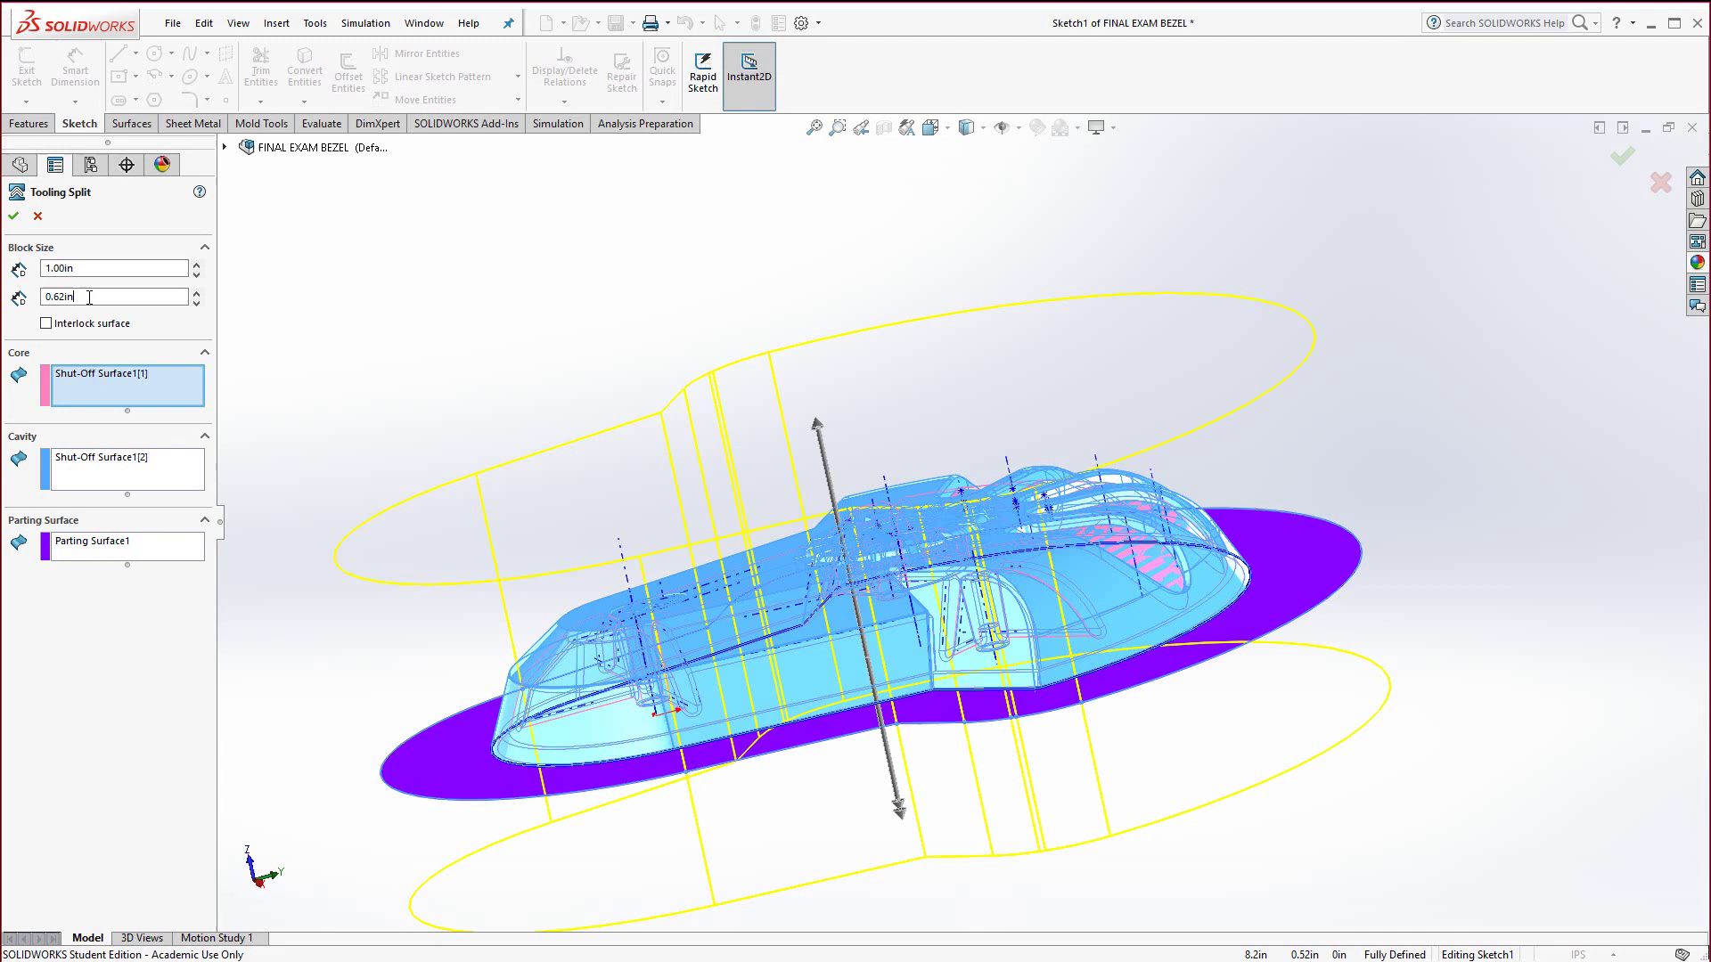
left_click_drag(82, 303, 11, 298)
type("1")
left_click(89, 269)
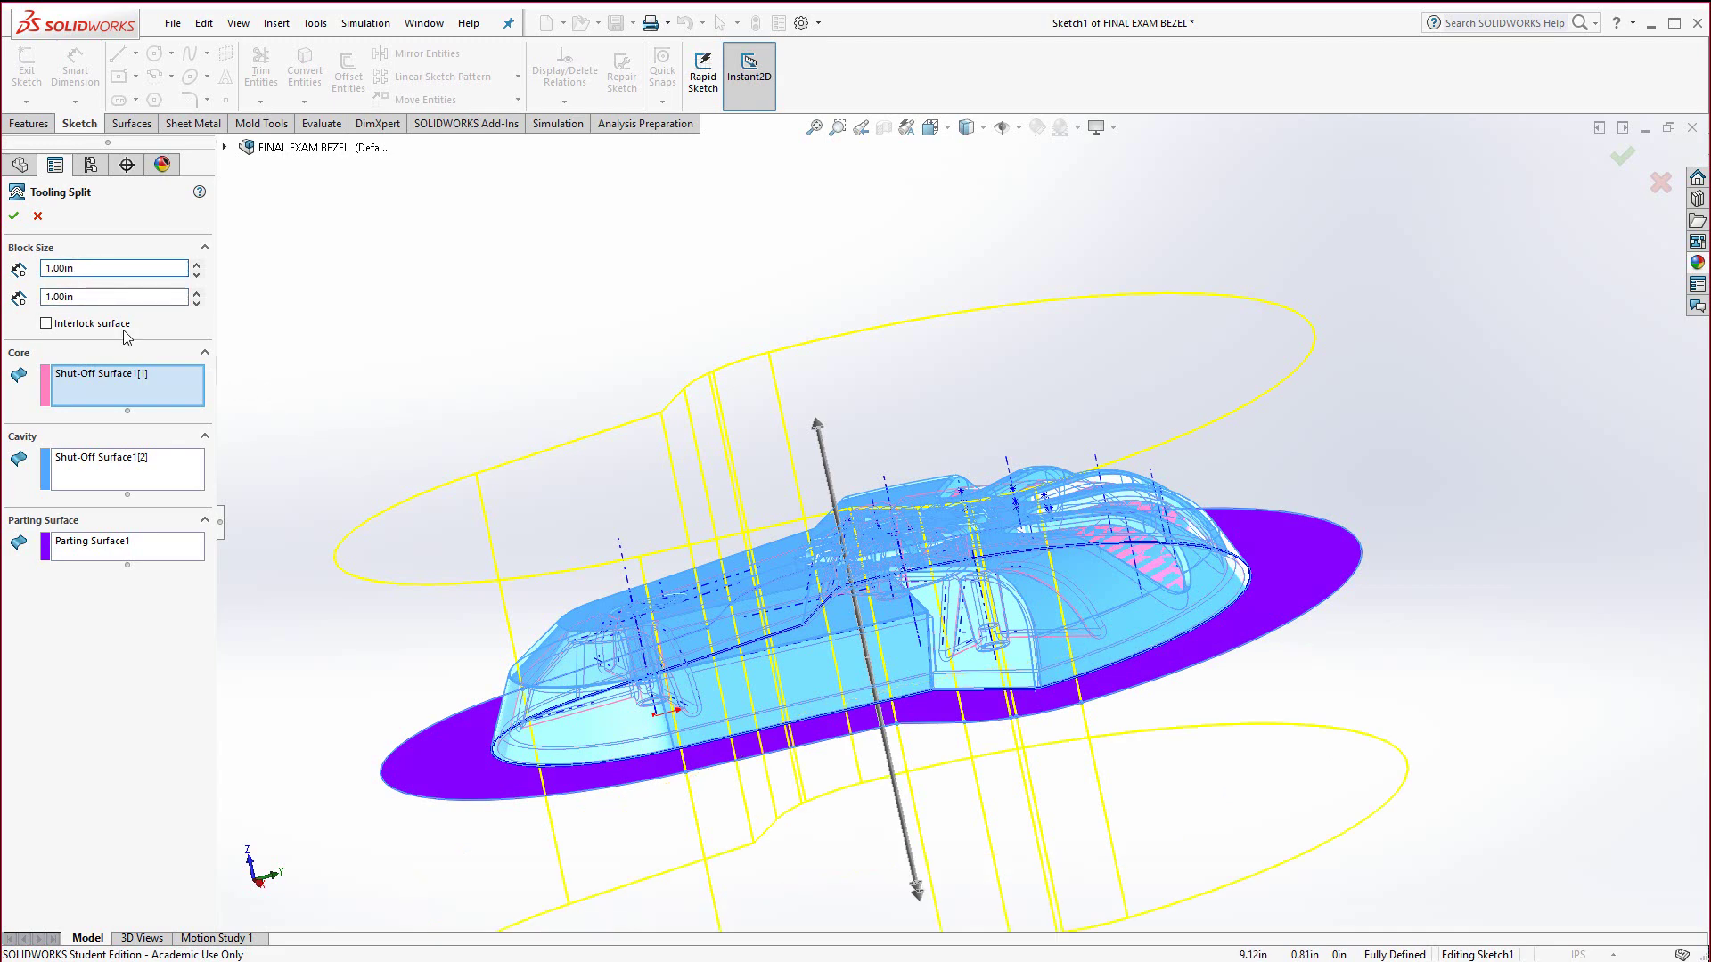
left_click(14, 217)
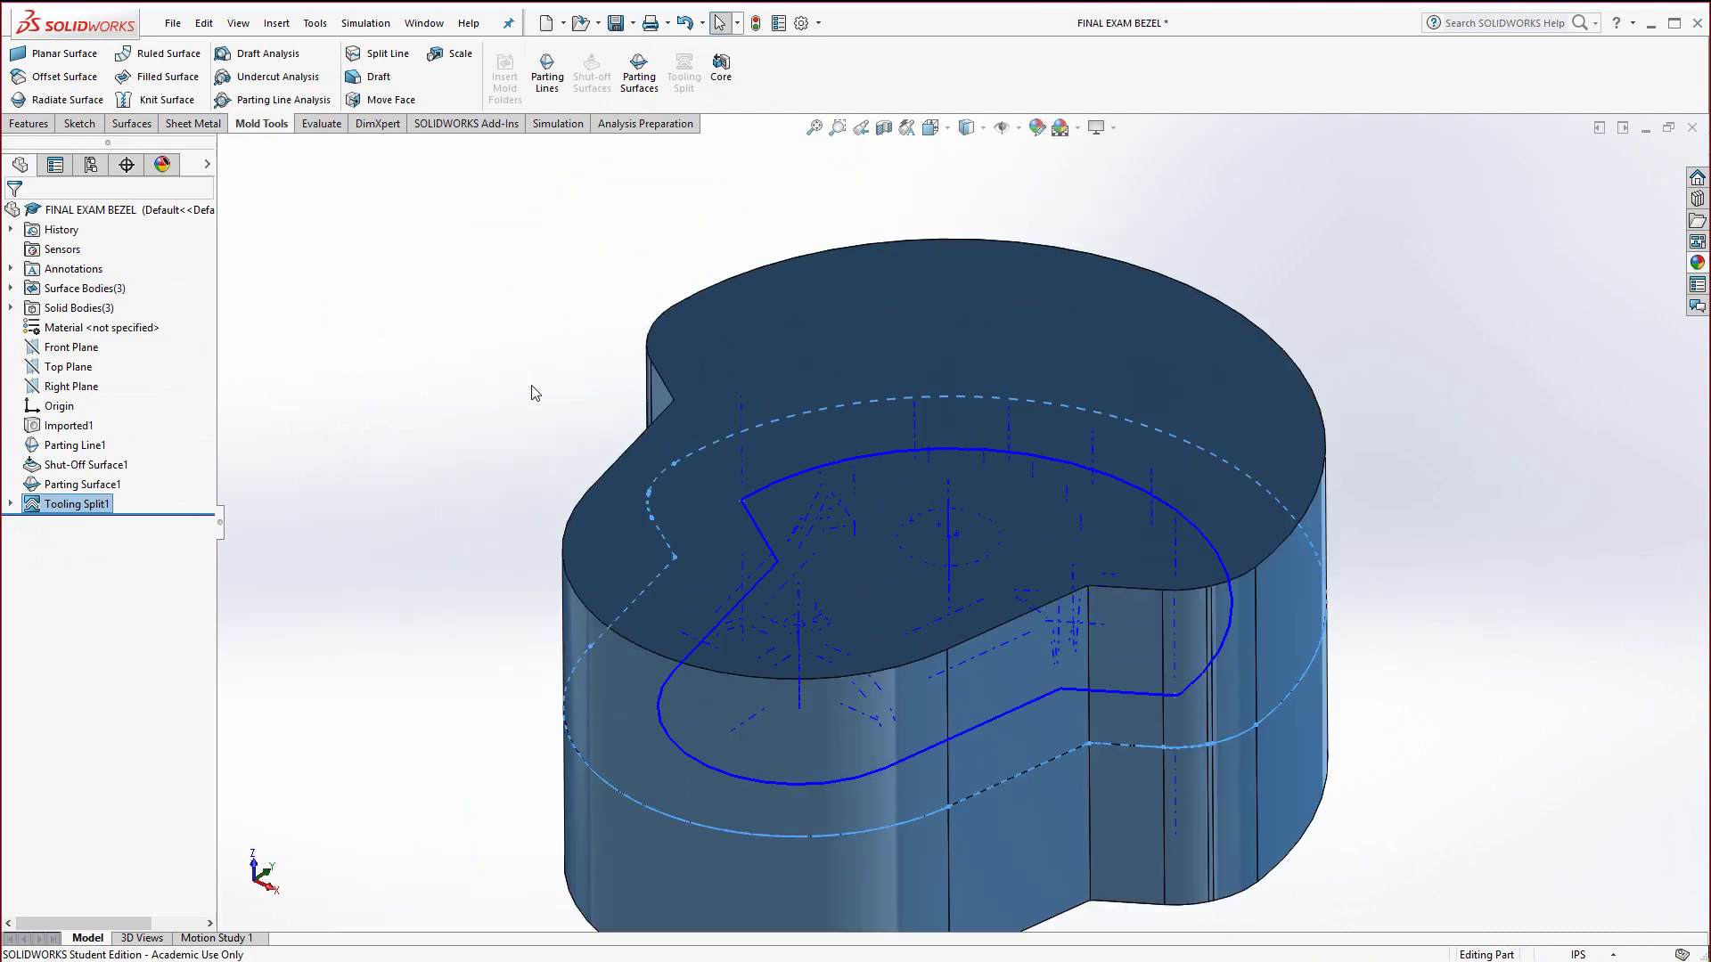
Step: Hide the Parting Line1 bezel body and the Tooling Split1[2] block in Solid Bodies
left_click(10, 308)
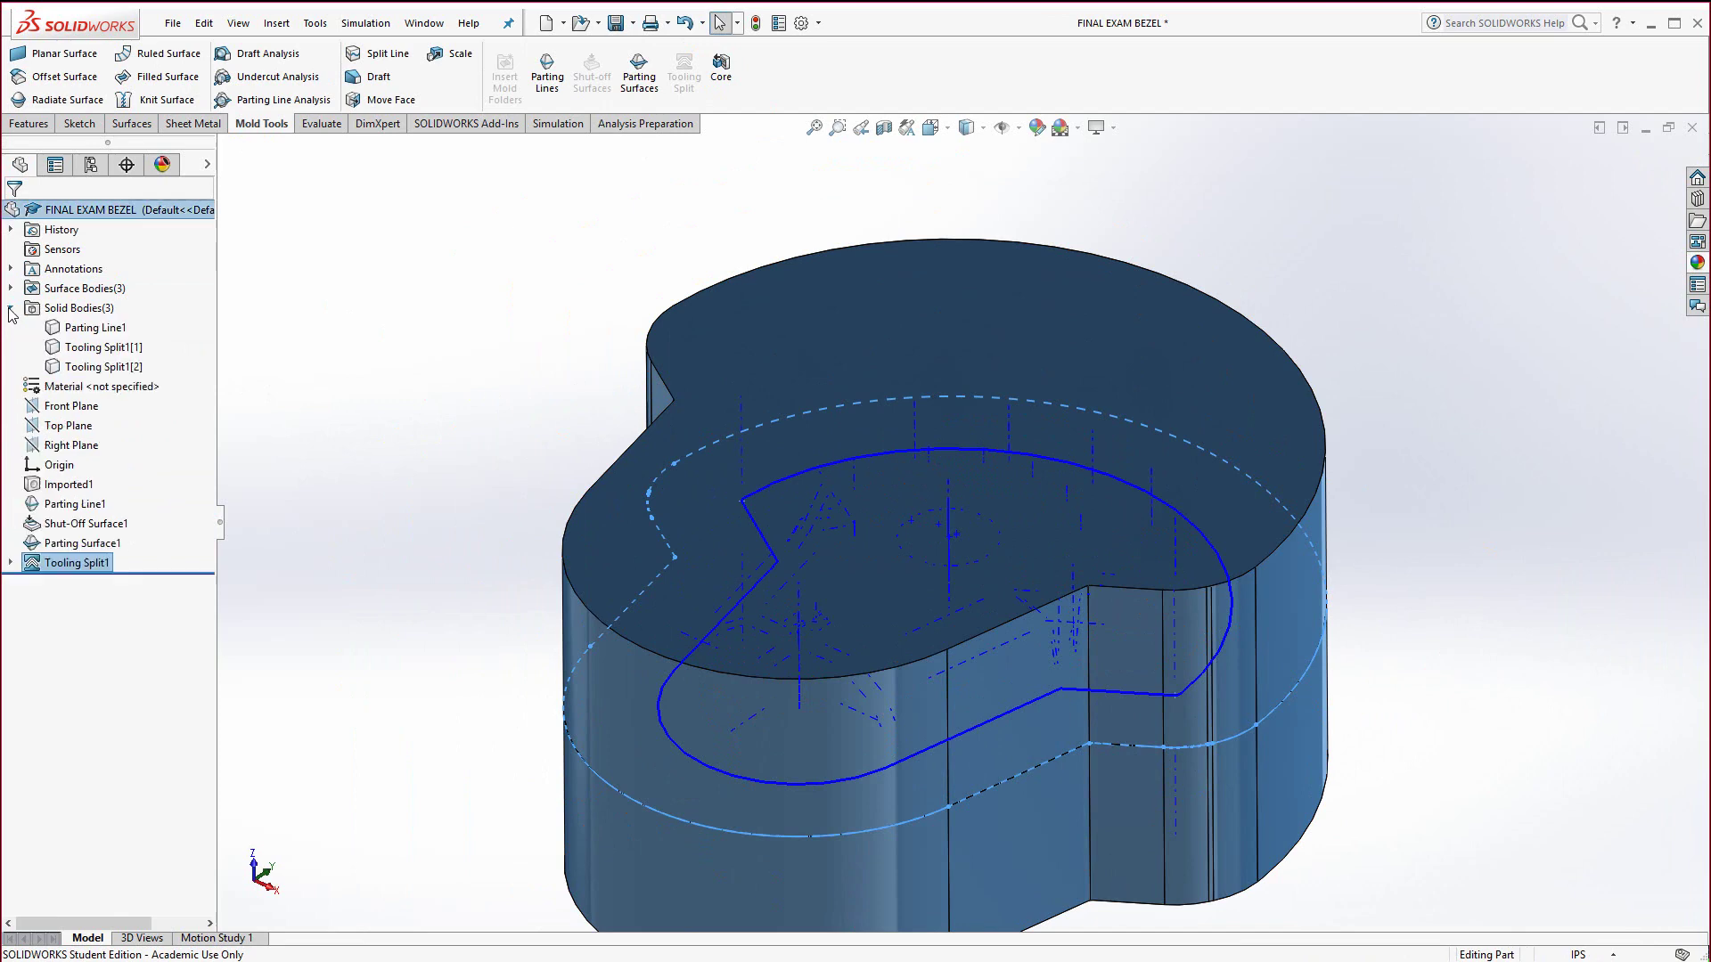
right_click(71, 337)
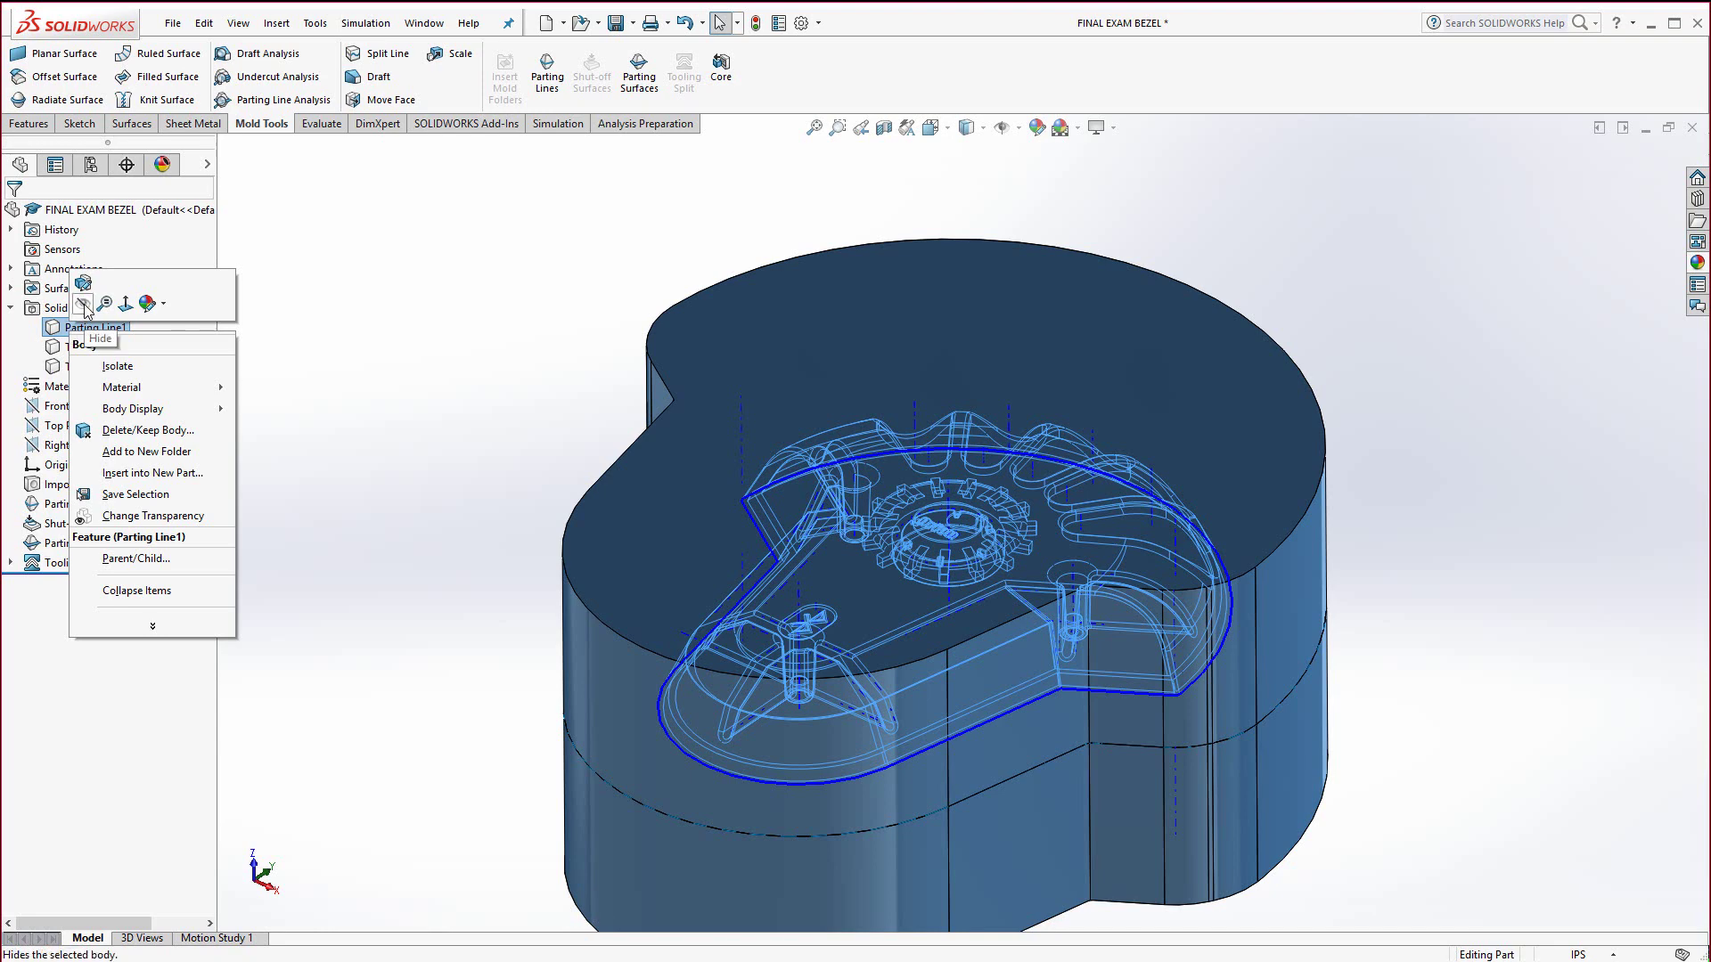
left_click(84, 305)
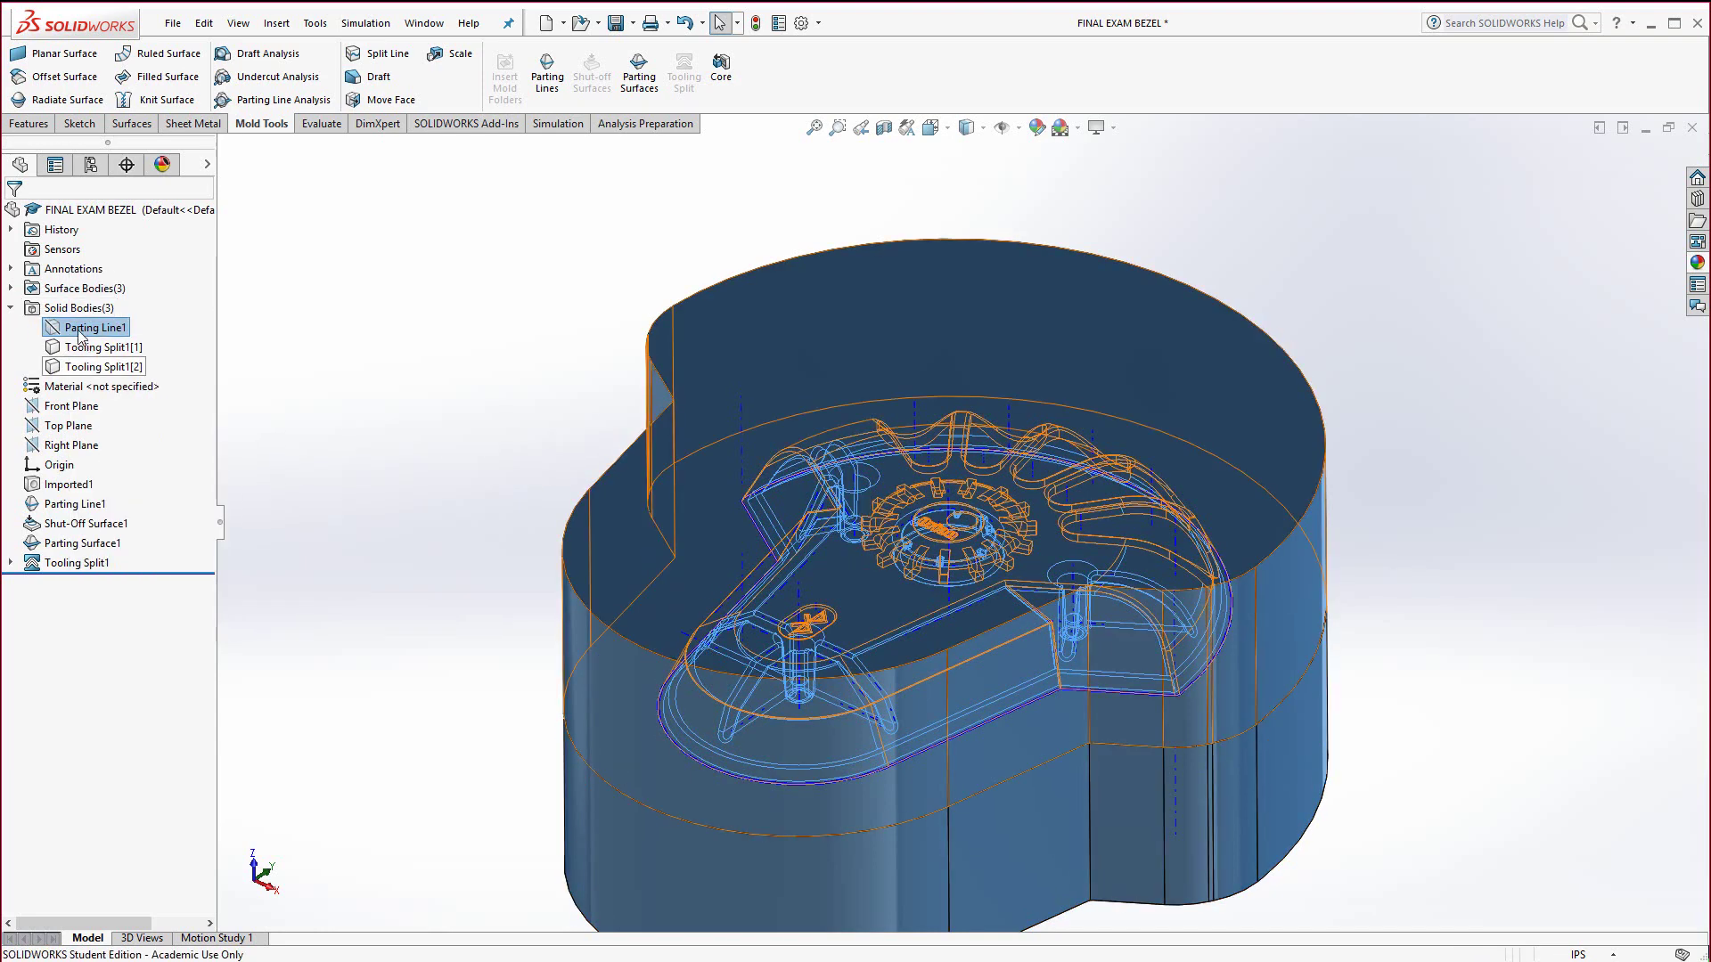
right_click(79, 359)
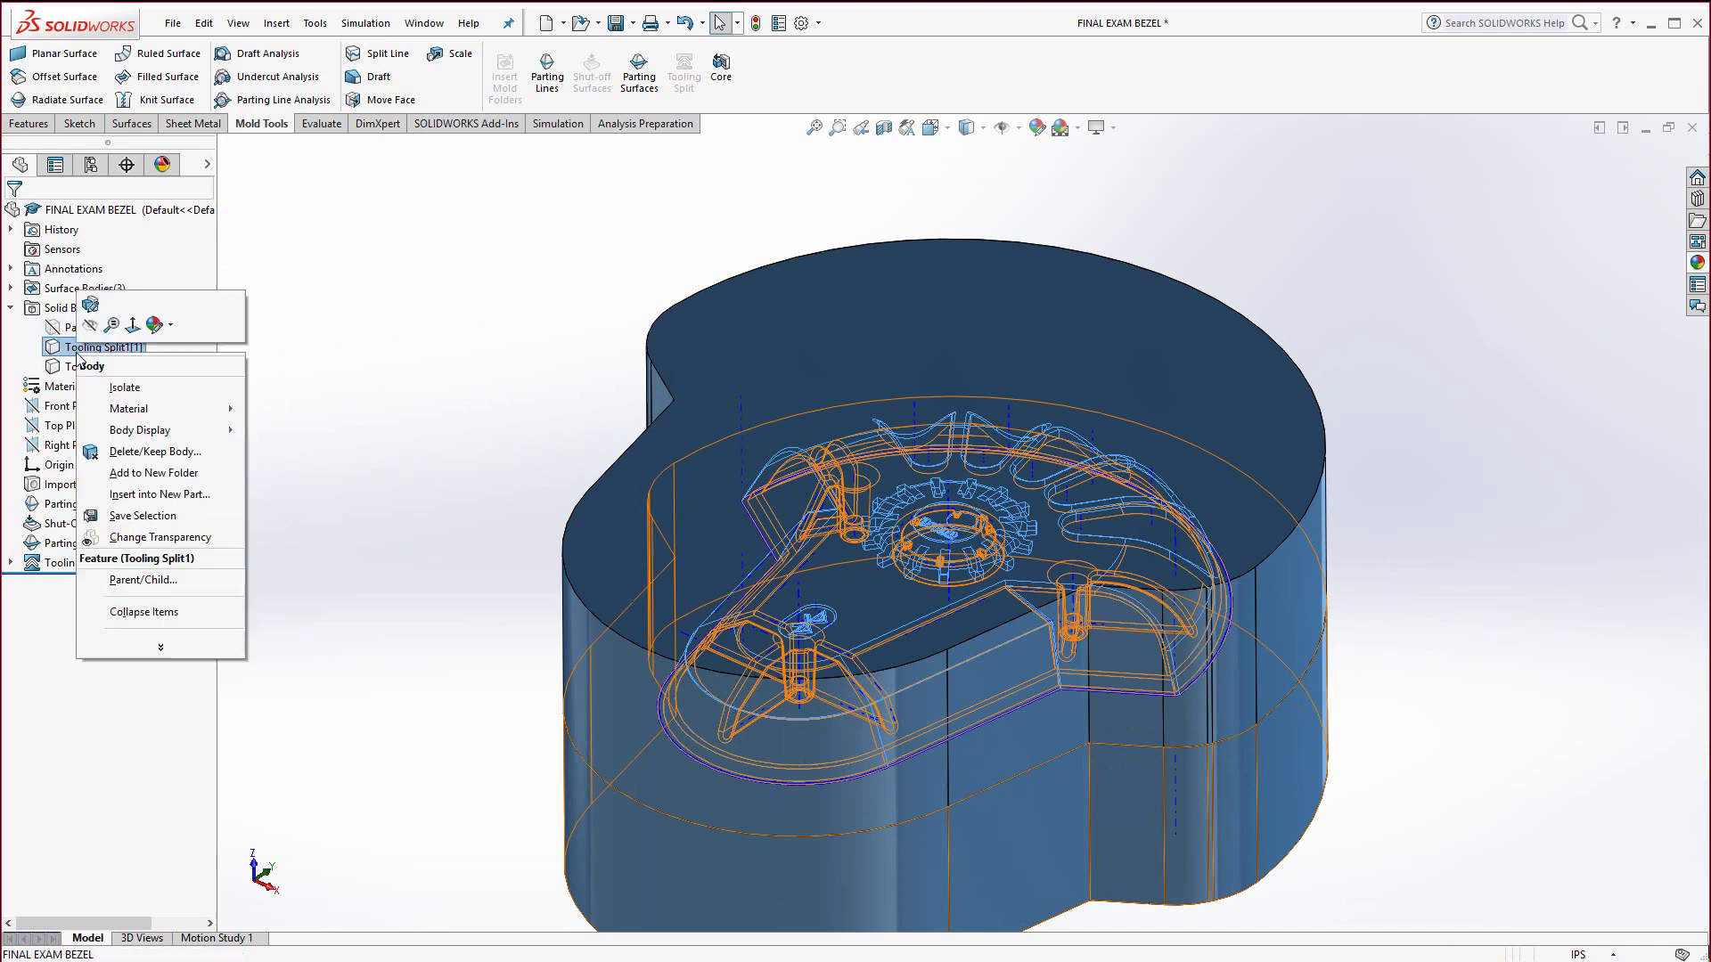
left_click(62, 369)
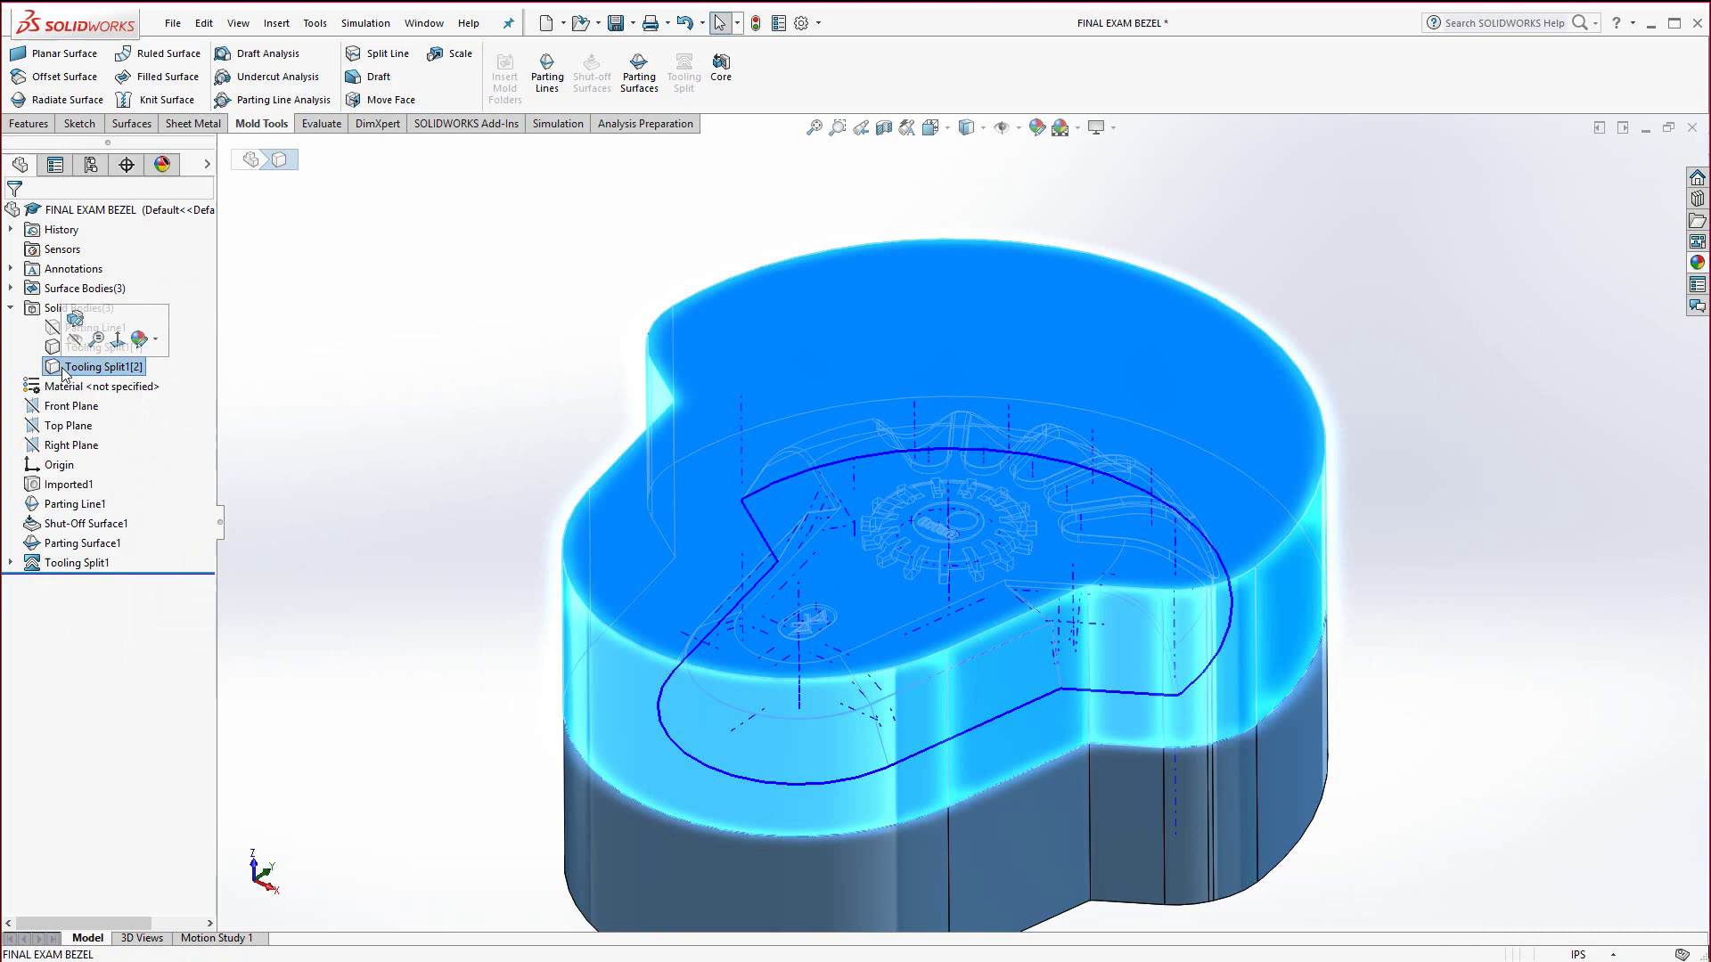
left_click(76, 343)
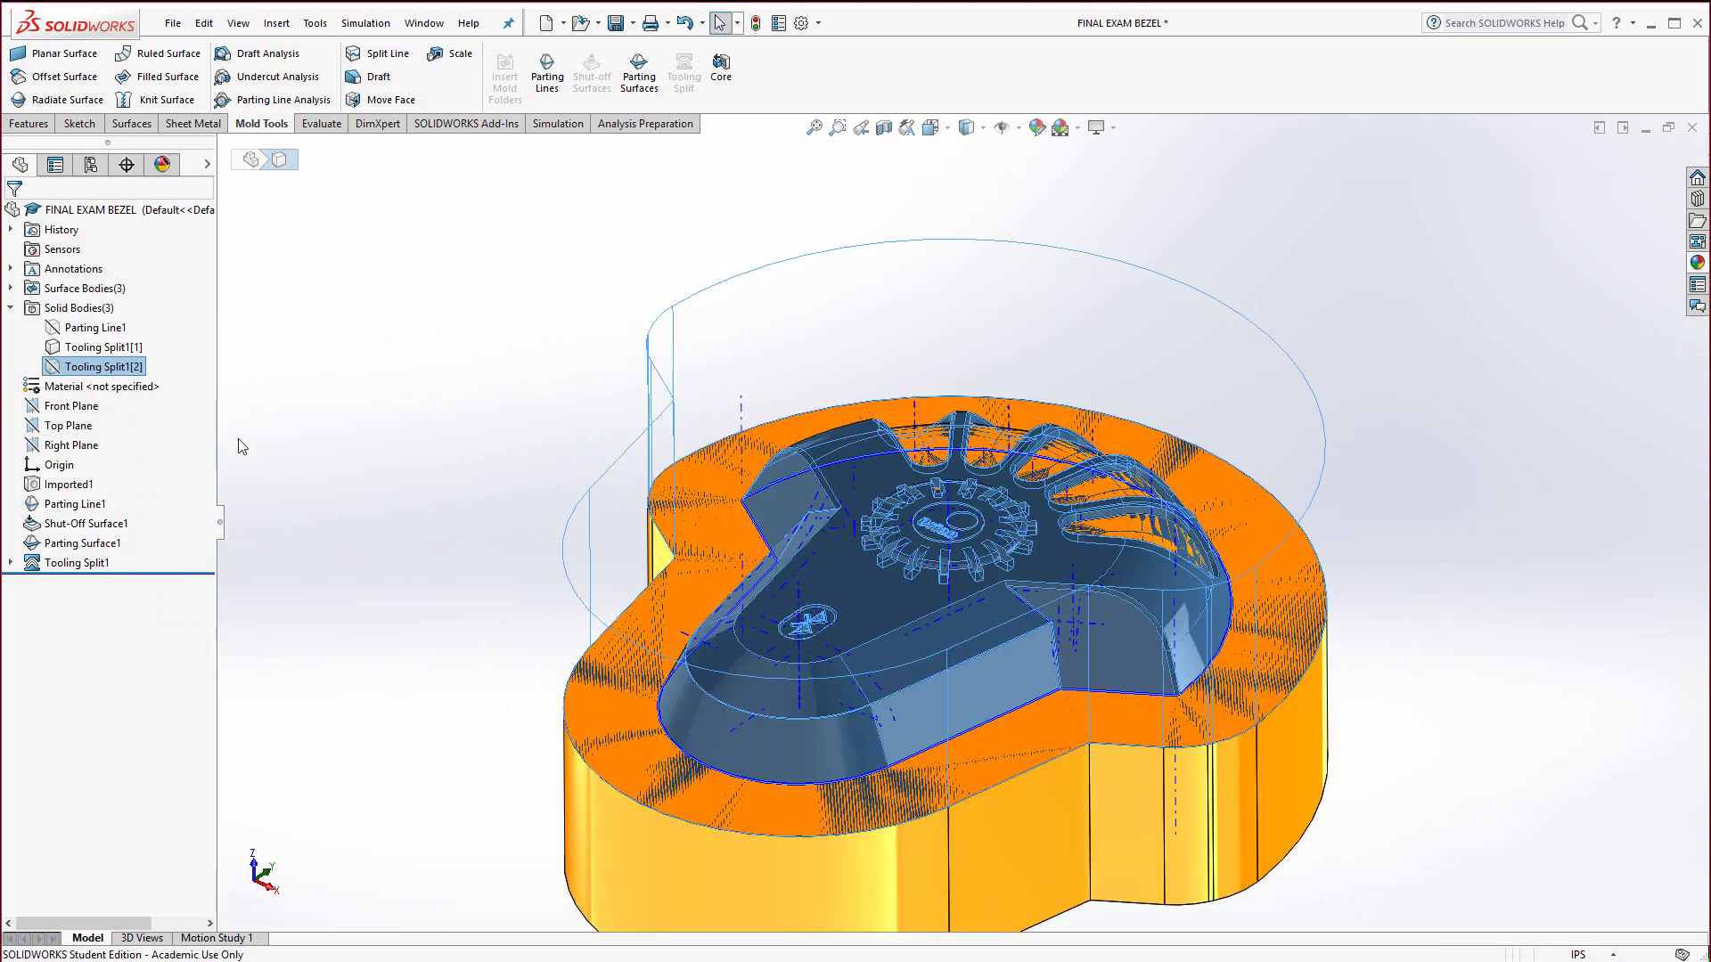
left_click(387, 565)
scroll(387, 565, "up", 3)
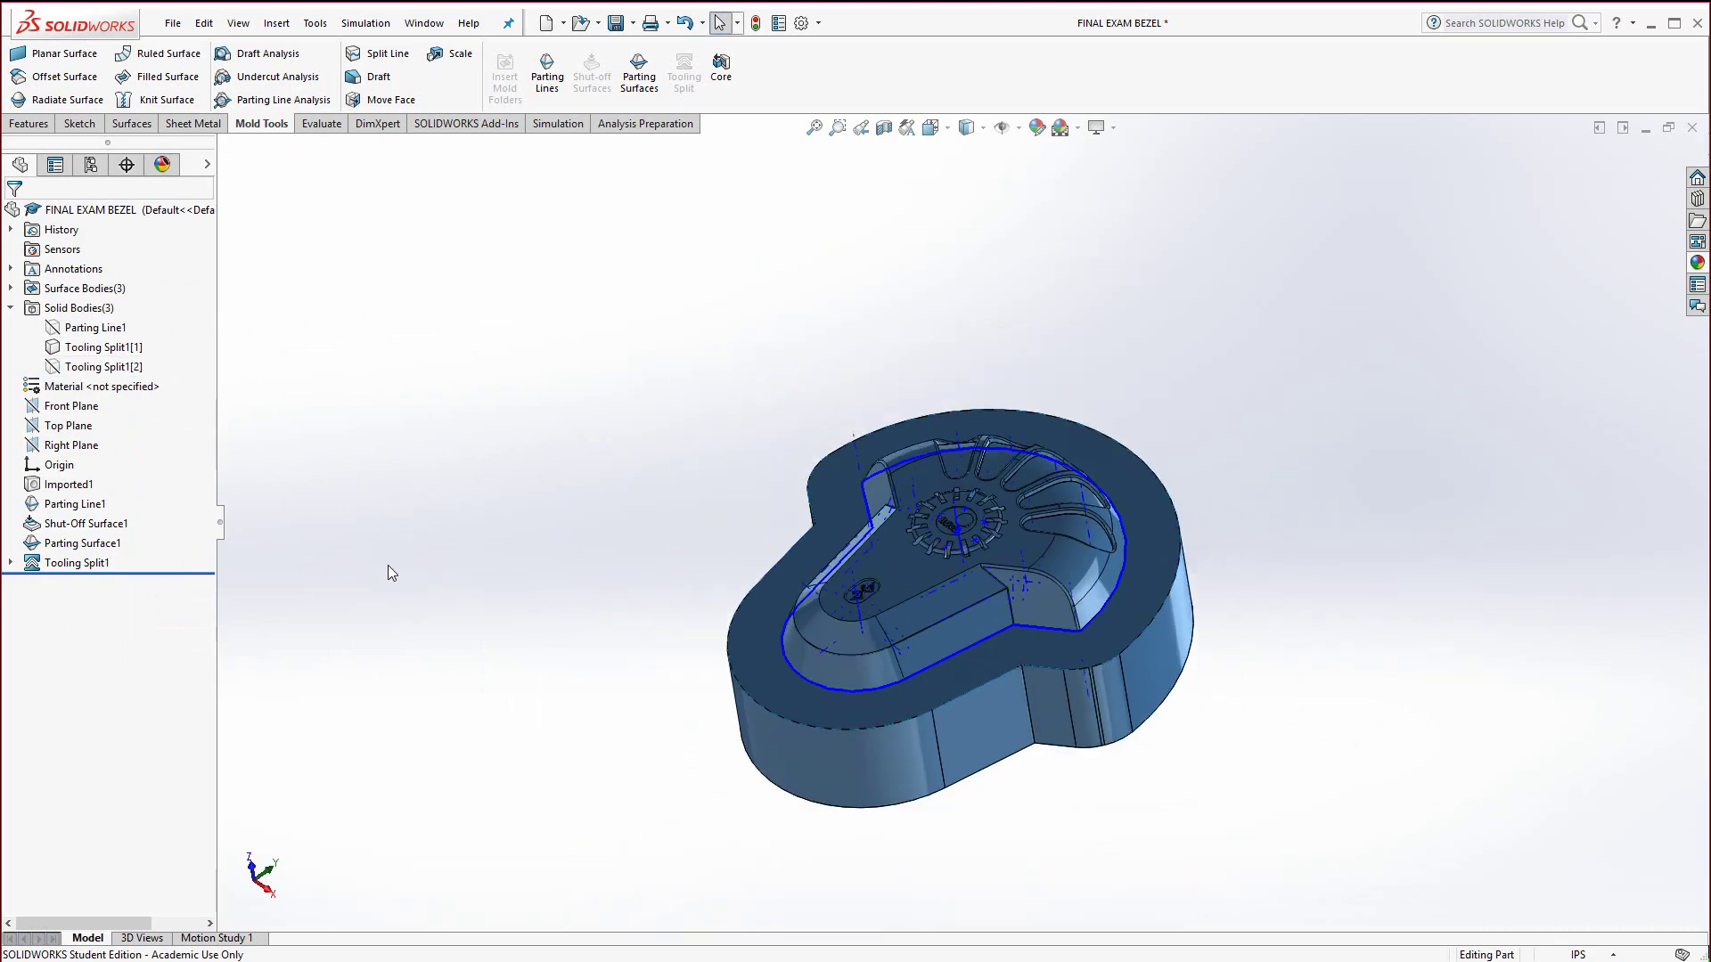
middle_click_drag(388, 565, 526, 544)
scroll(1017, 593, "down", 3)
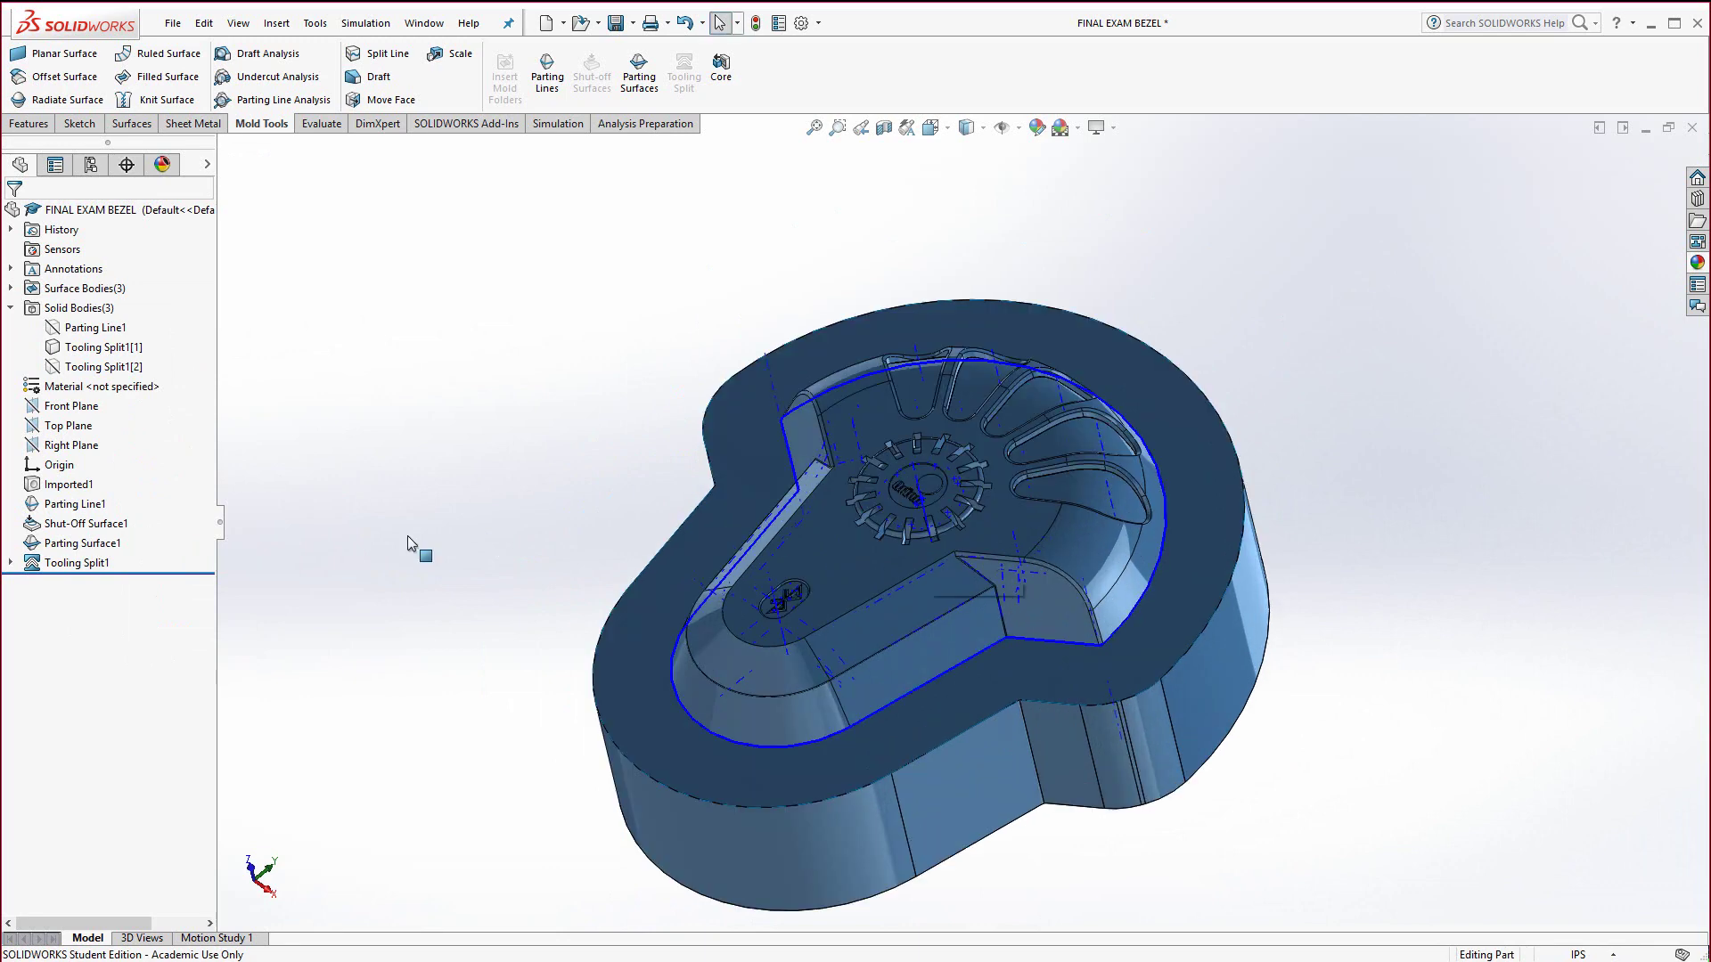
Step: Hide Shut-Off Surface1 and the temporary axes, leaving the block's bezel impression visible
right_click(879, 565)
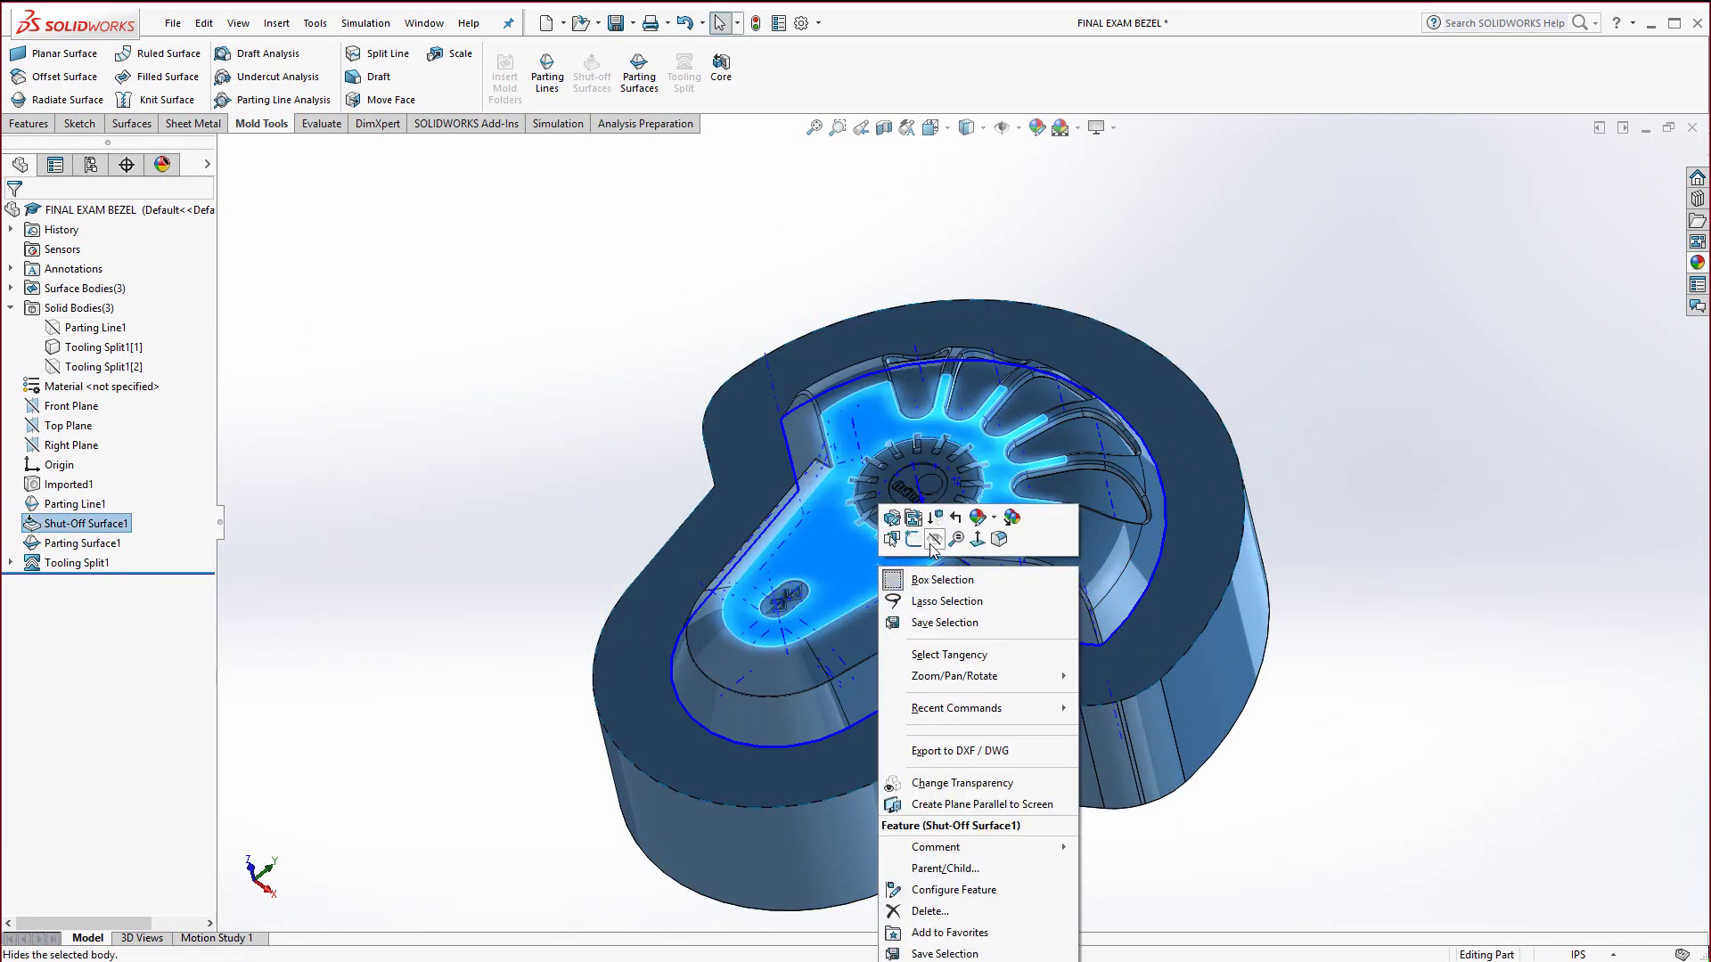
left_click(934, 539)
middle_click_drag(473, 629, 473, 707)
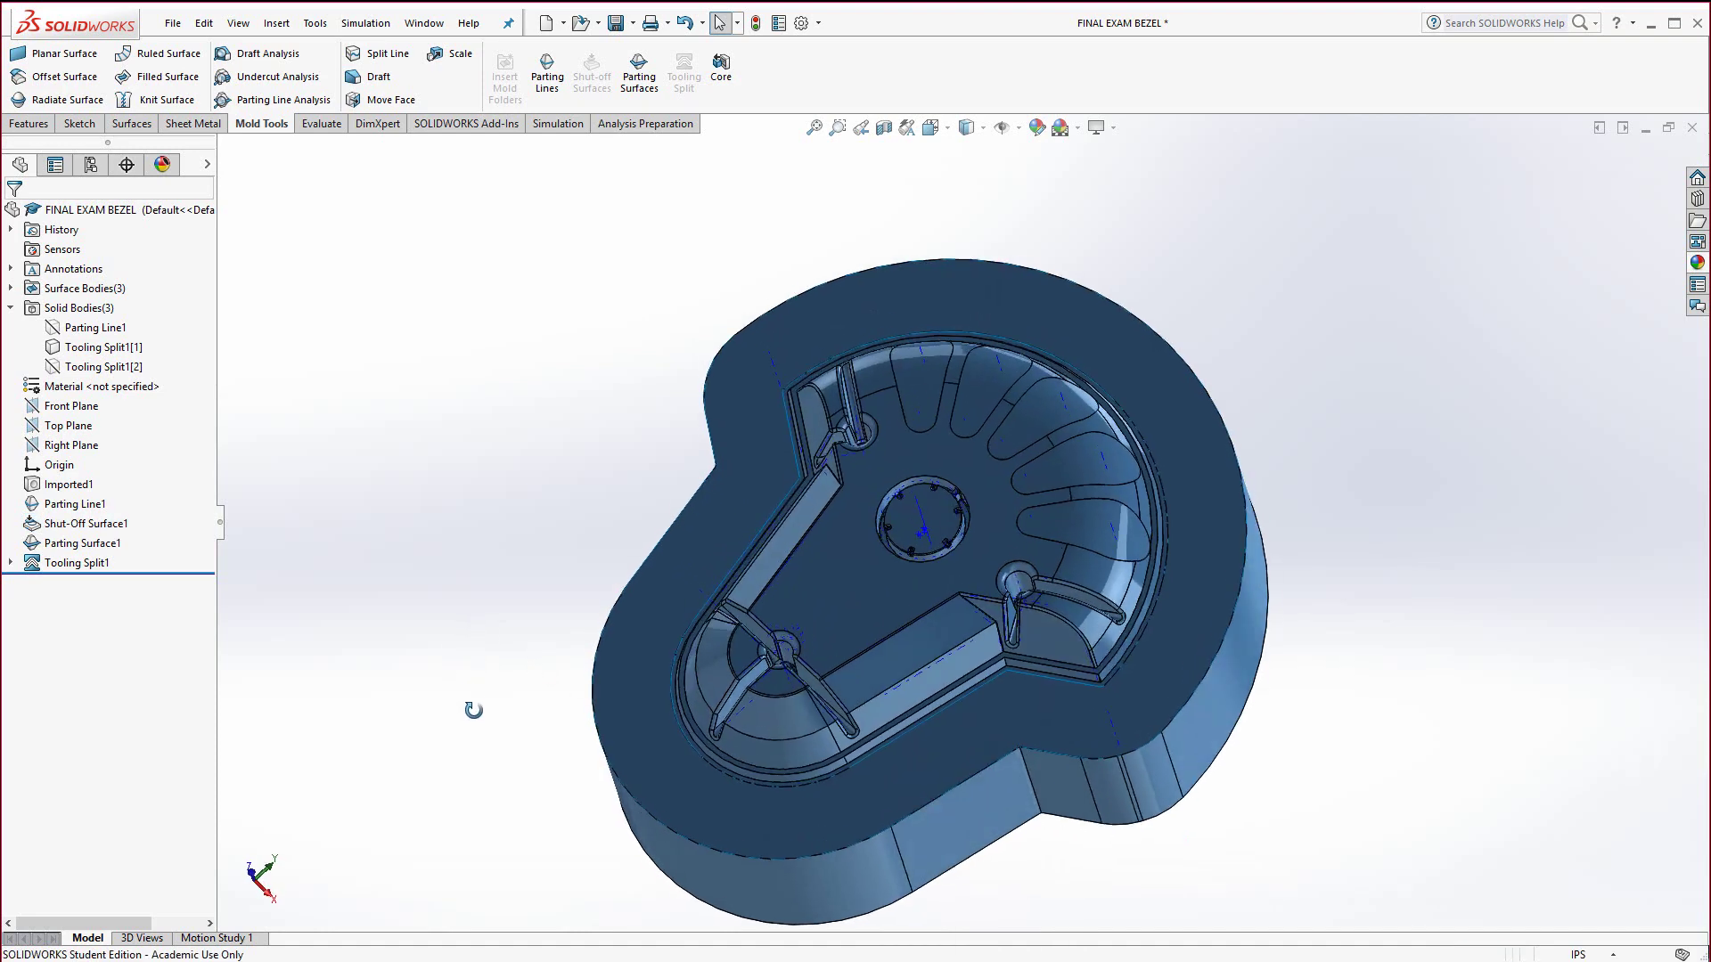
left_click(237, 24)
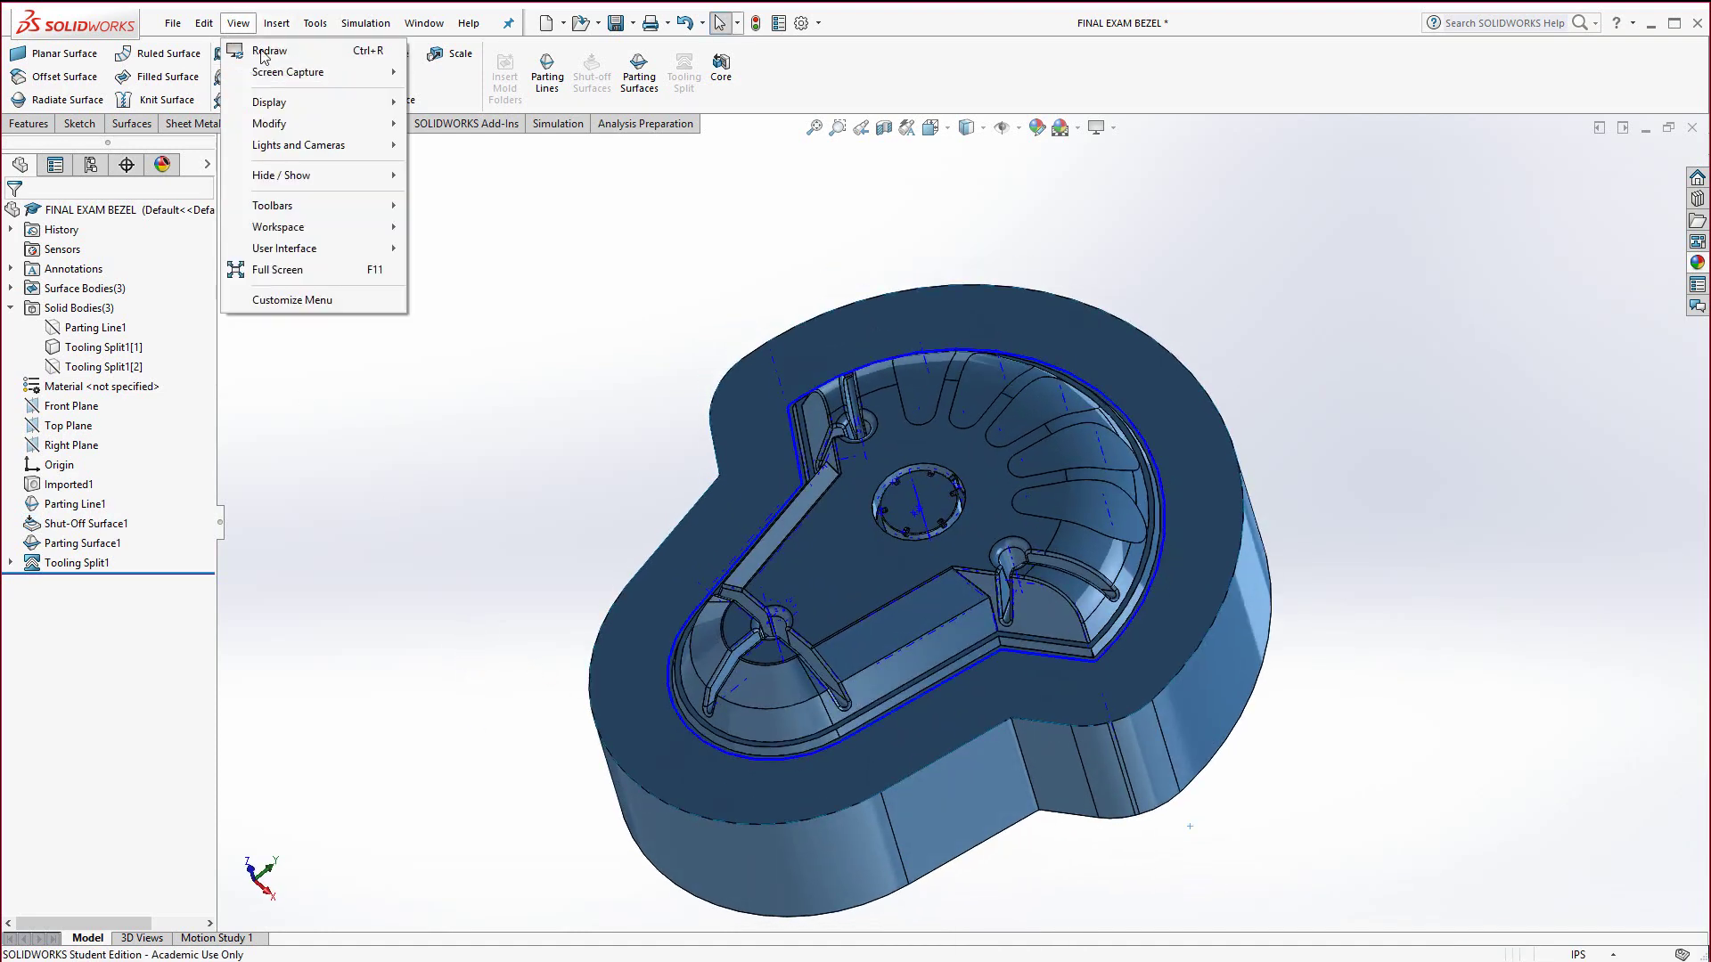
mouse_move(305, 176)
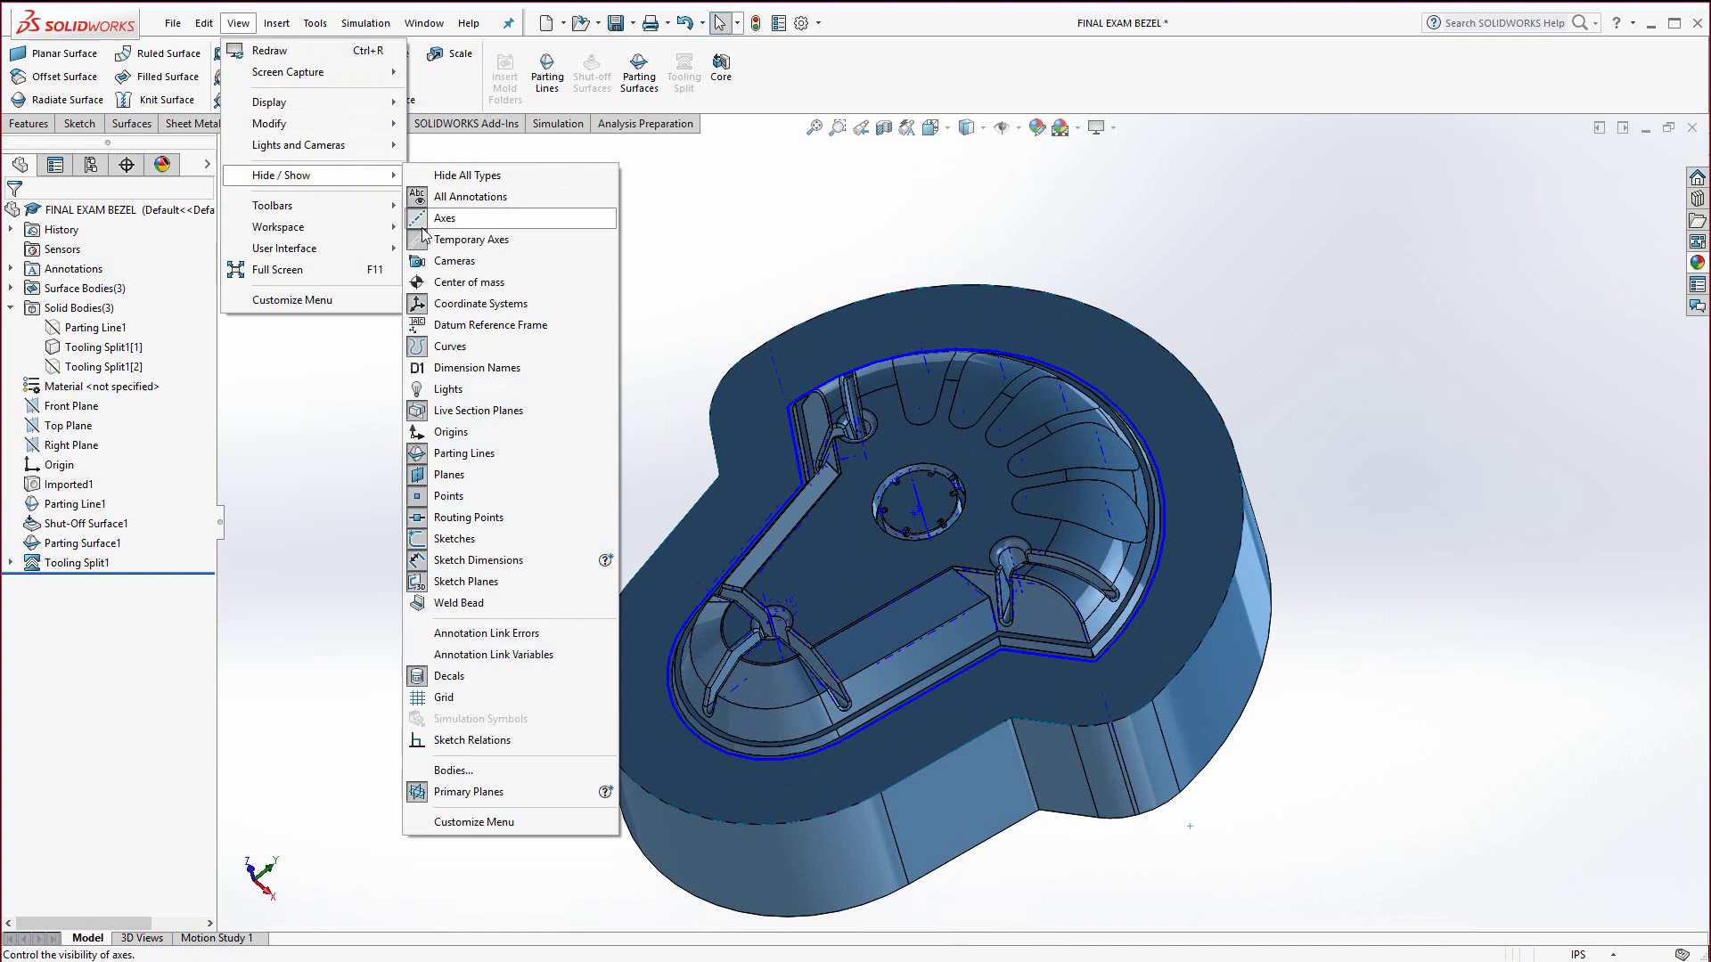
left_click(445, 240)
mouse_move(512, 563)
middle_mouse_down()
mouse_move(481, 676)
mouse_move(502, 573)
mouse_move(513, 659)
mouse_move(516, 642)
mouse_move(511, 538)
mouse_move(495, 539)
middle_mouse_up()
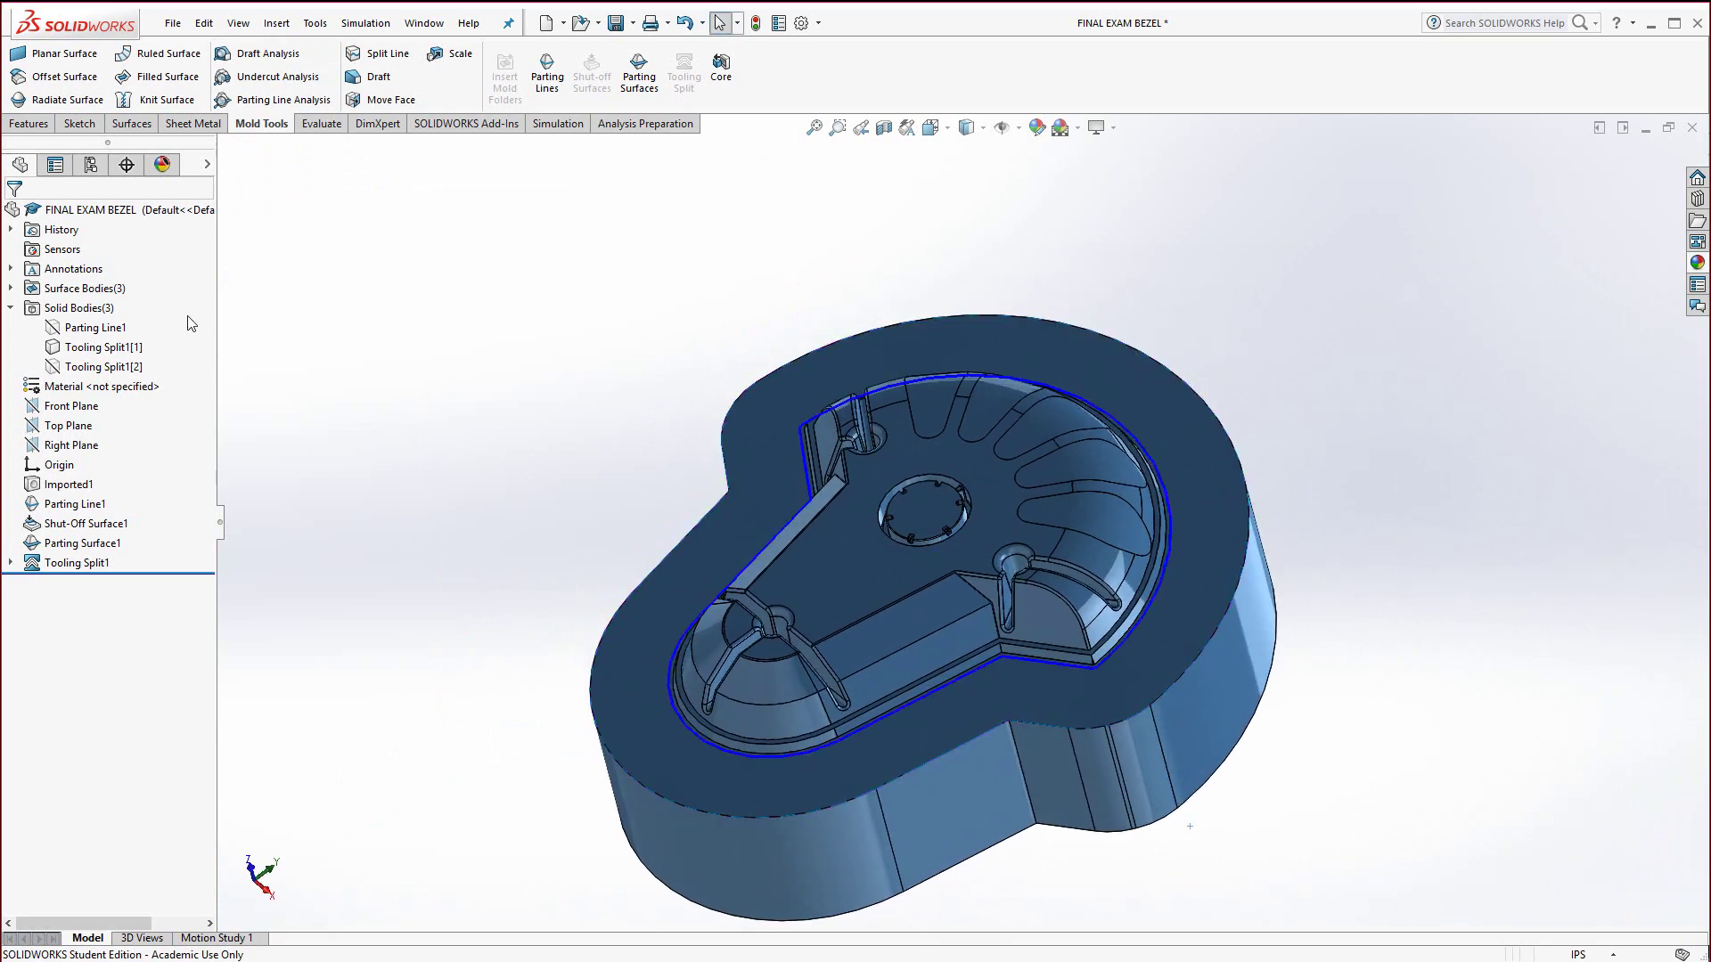
Step: Hide Tooling Split1[1], show Tooling Split1[2] and select it as the only visible cavity block
right_click(83, 353)
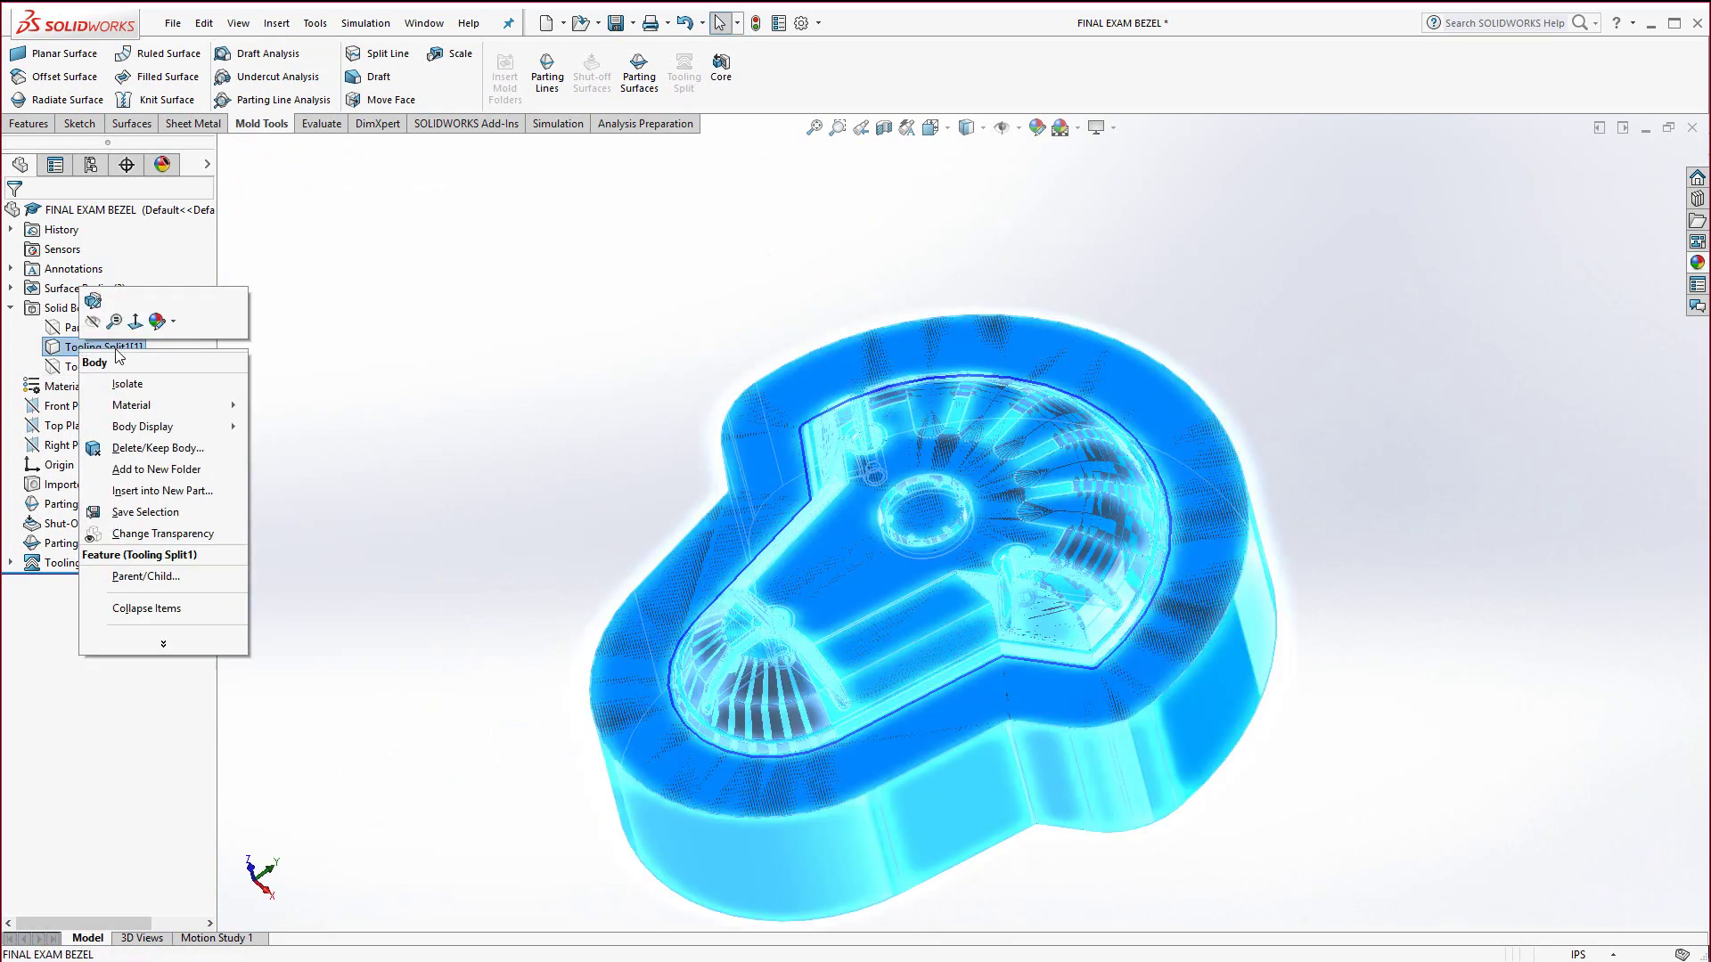
left_click(93, 322)
right_click(77, 371)
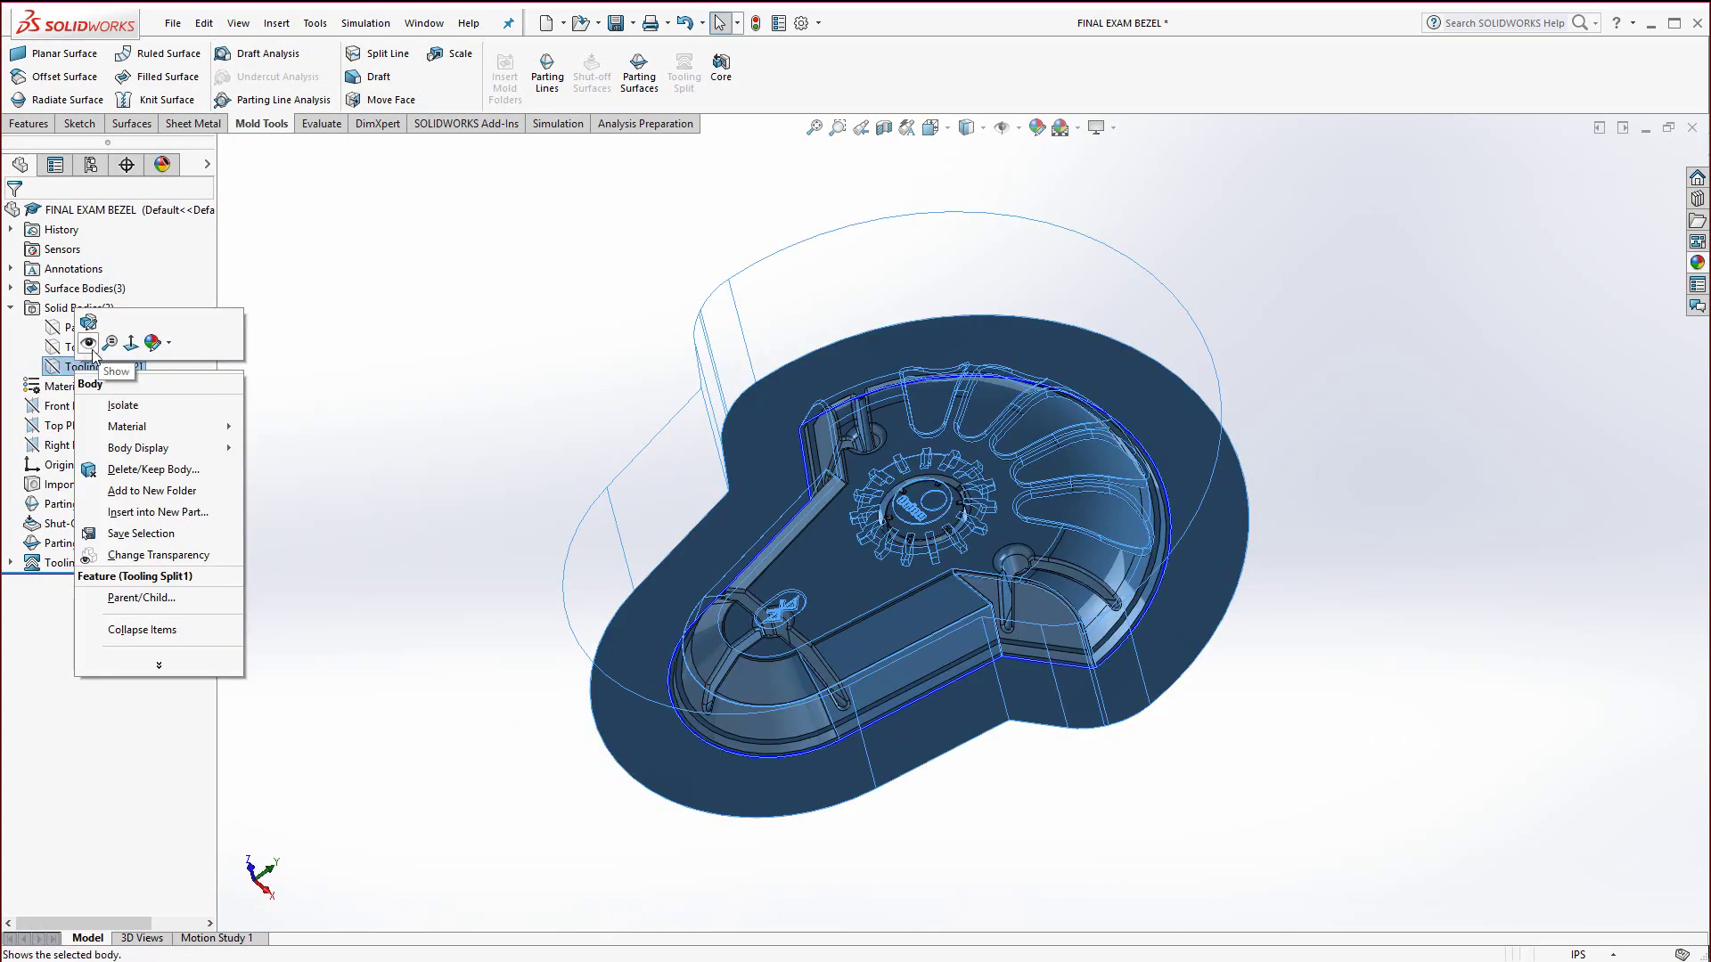
left_click(92, 348)
middle_click_drag(886, 649, 810, 469)
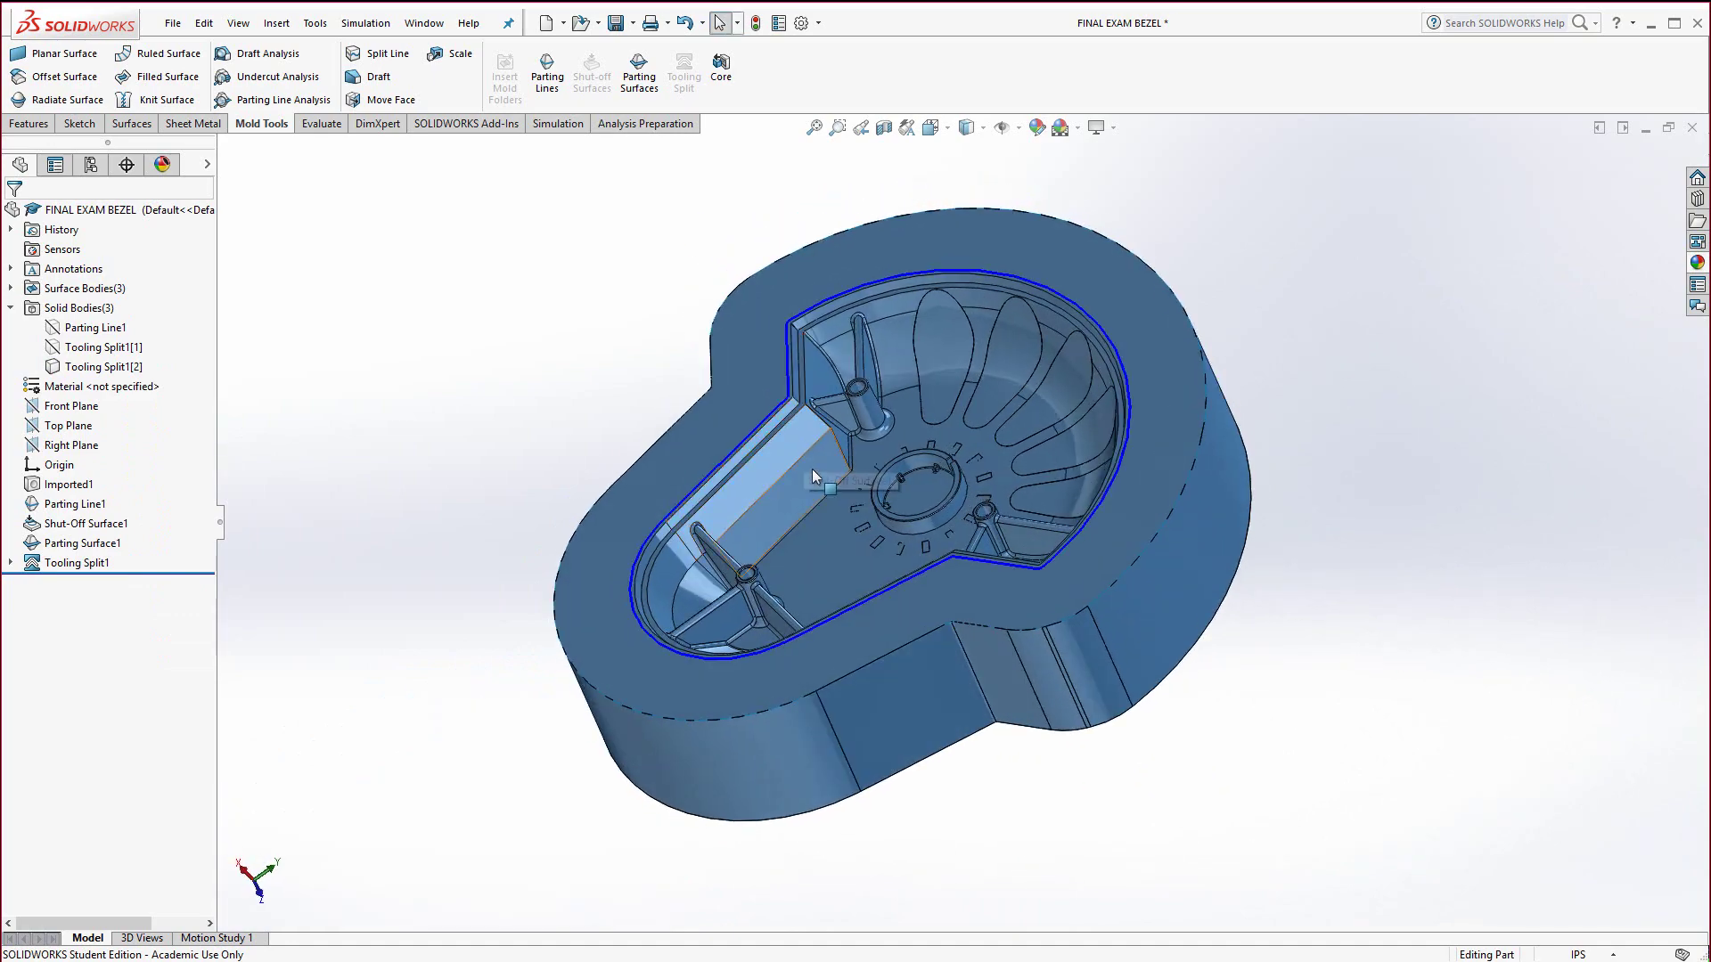
right_click(811, 469)
left_click(877, 440)
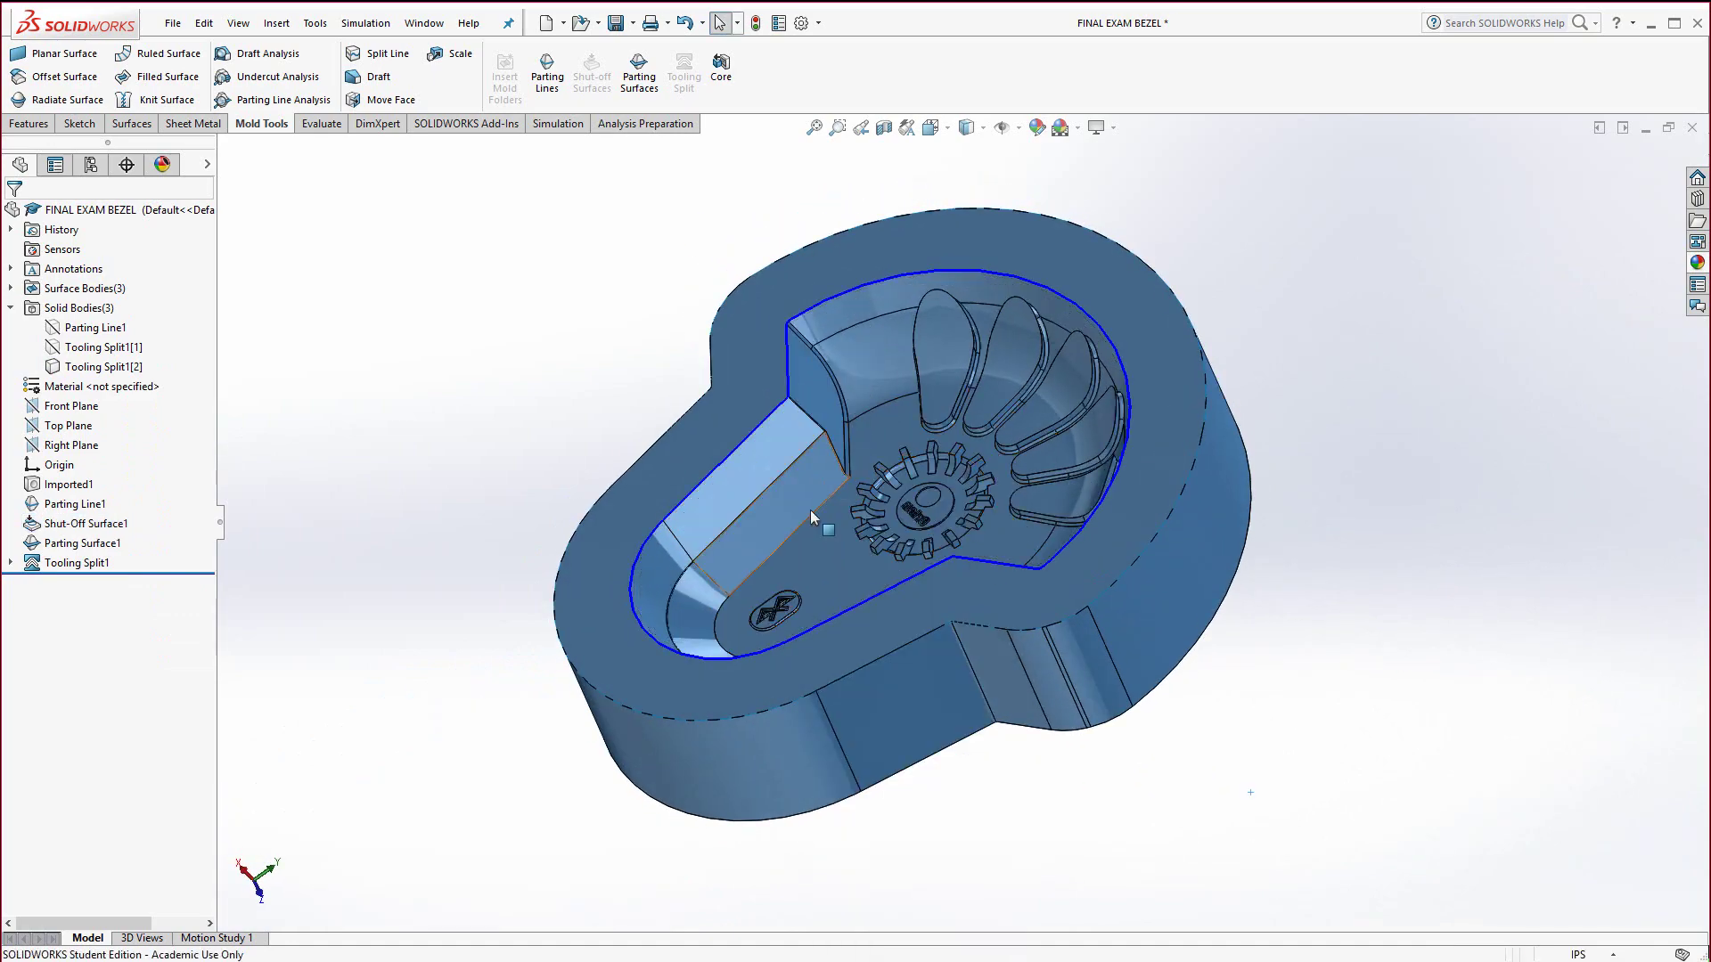
middle_click_drag(763, 710, 778, 660)
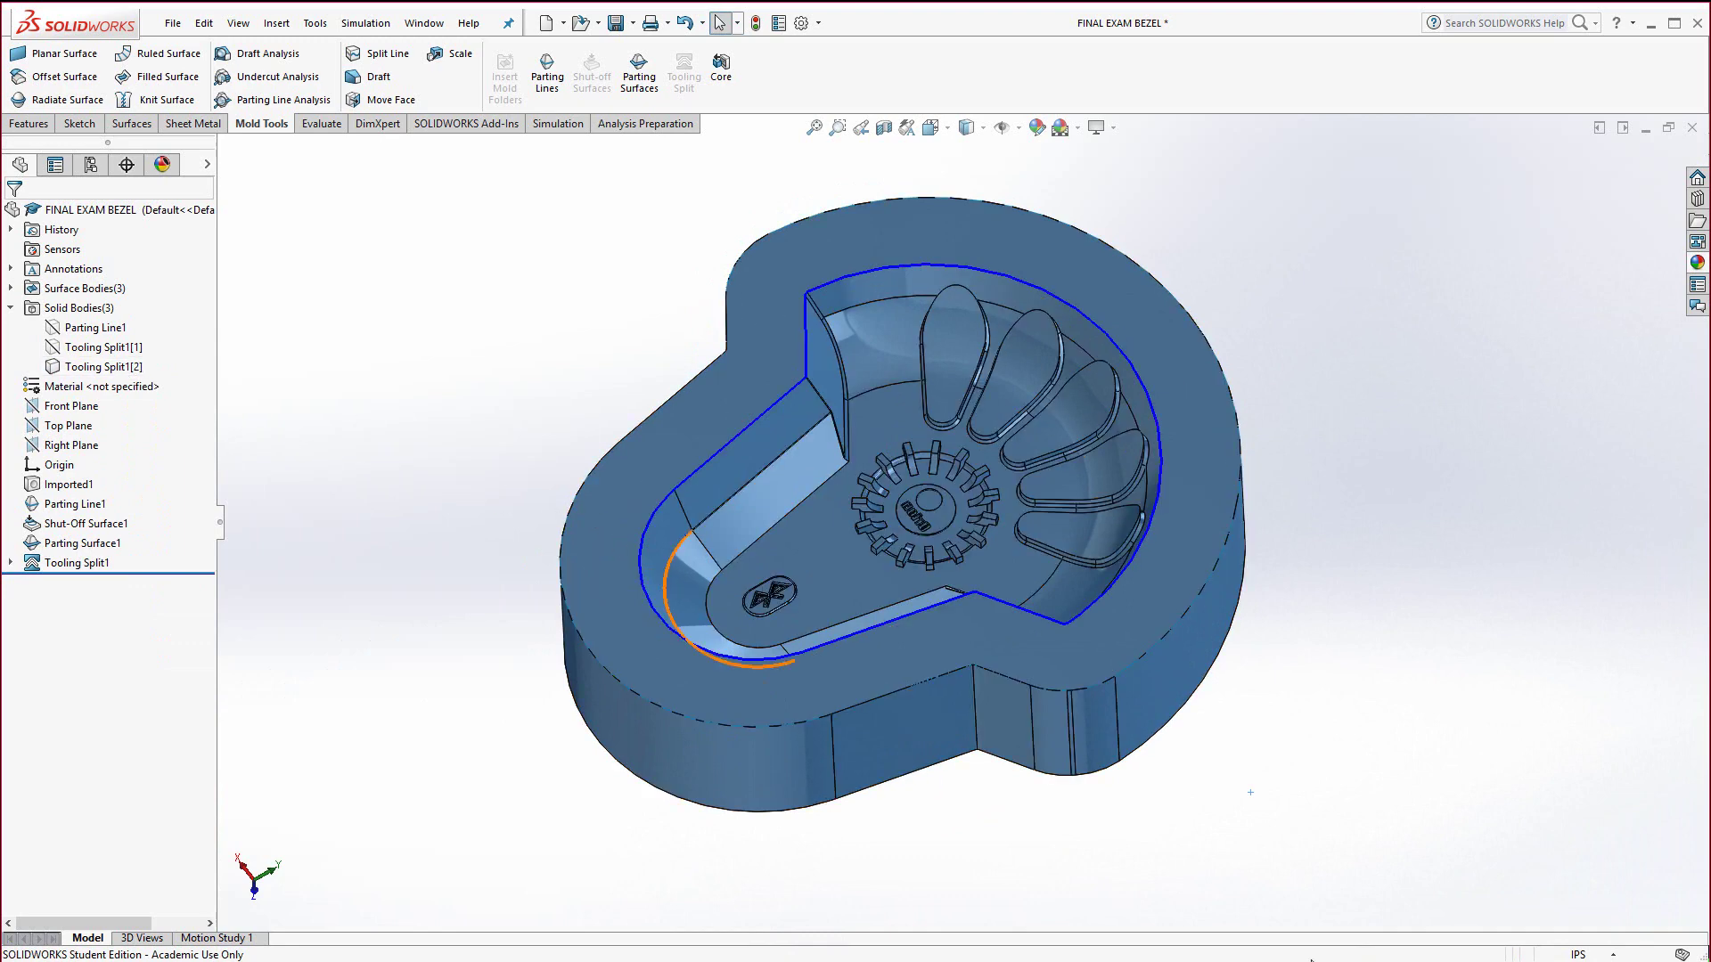
left_click(105, 368)
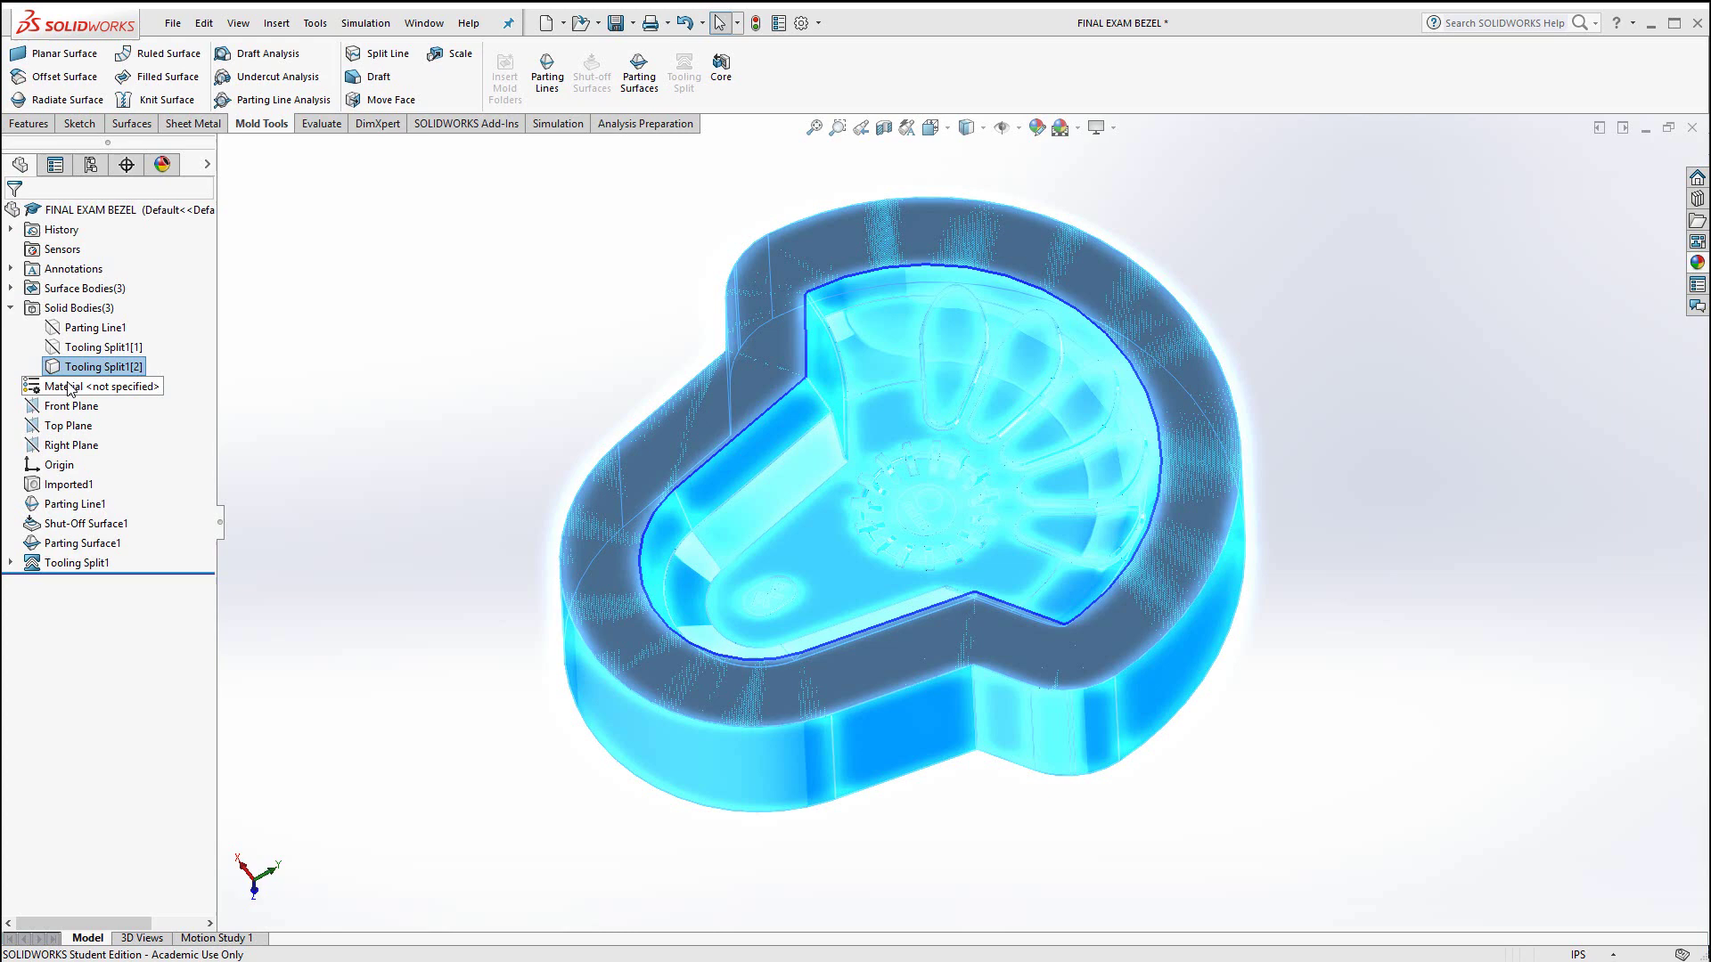
Step: Save the Tooling Split1[2] body as a selection set, store its isolated view as a display state, then exit Isolate
right_click(96, 369)
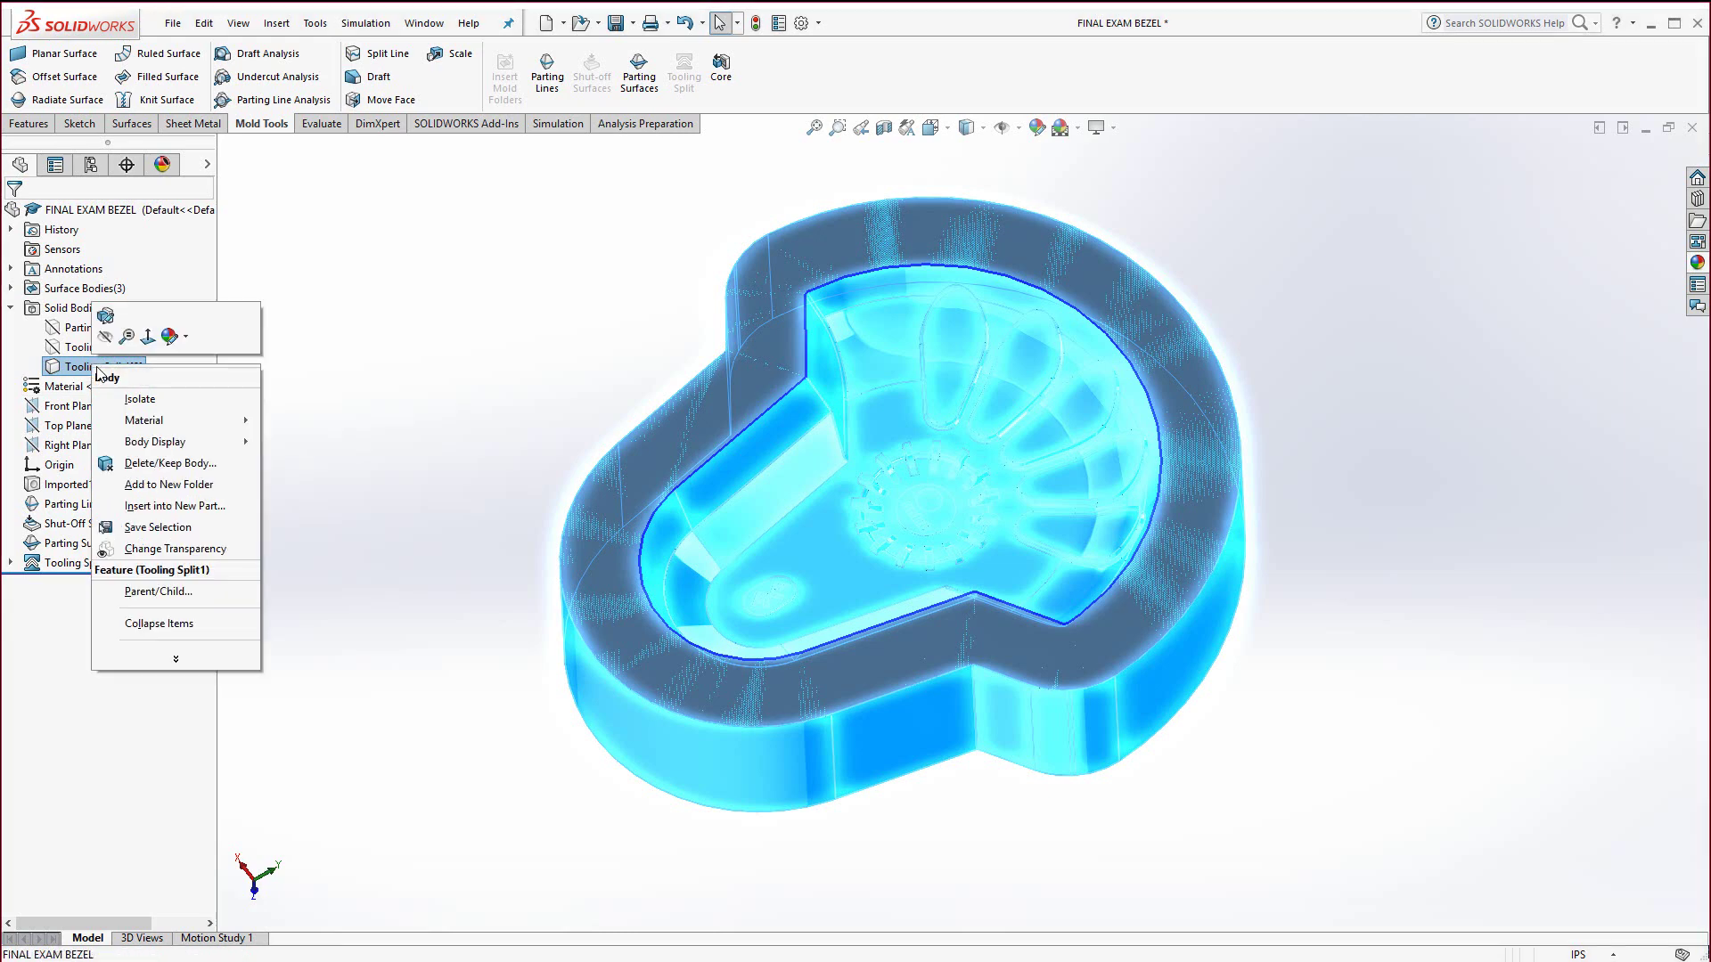
left_click(172, 532)
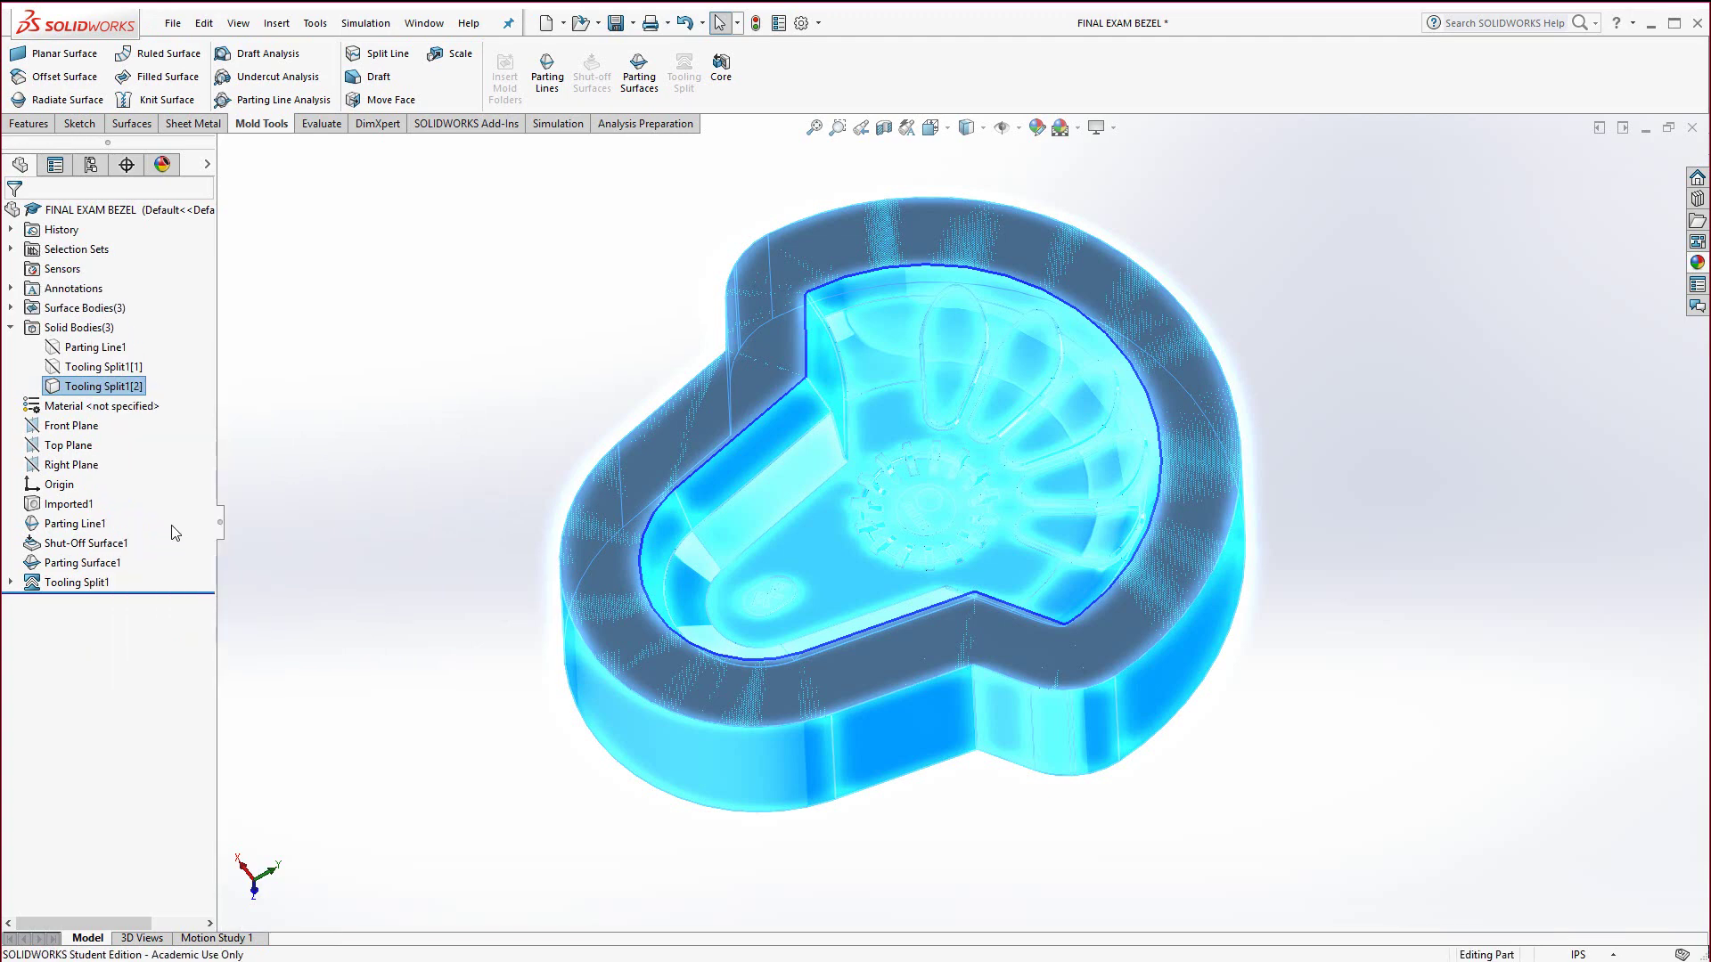
right_click(86, 395)
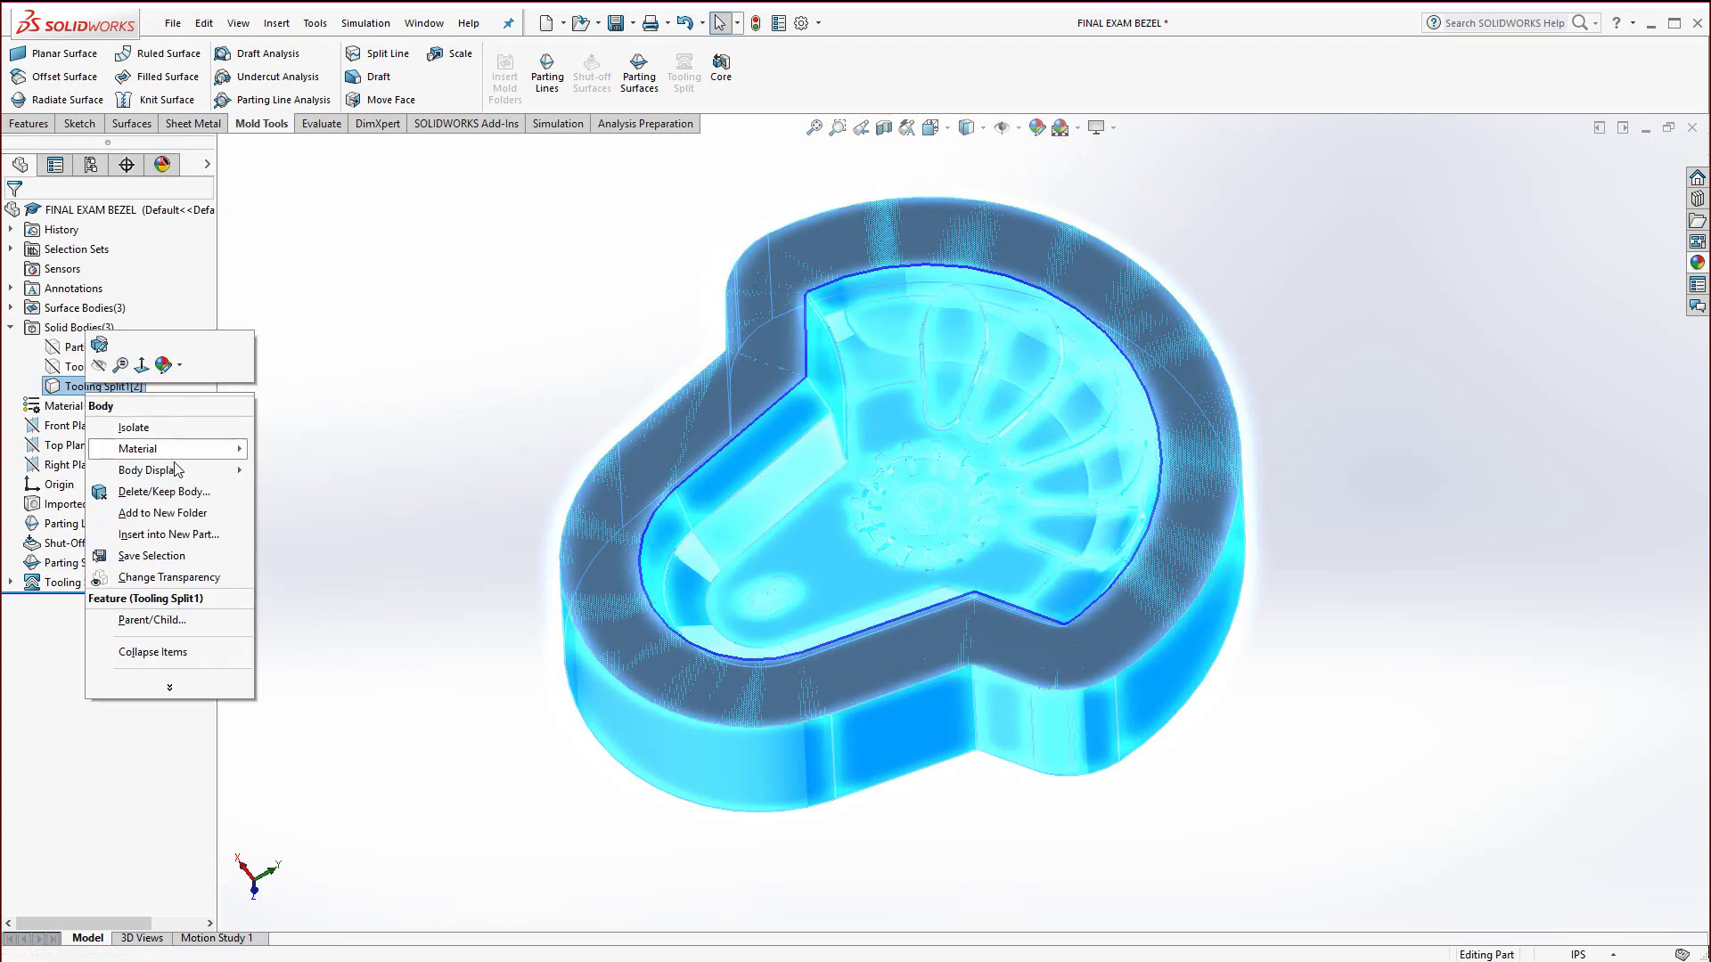
left_click(166, 429)
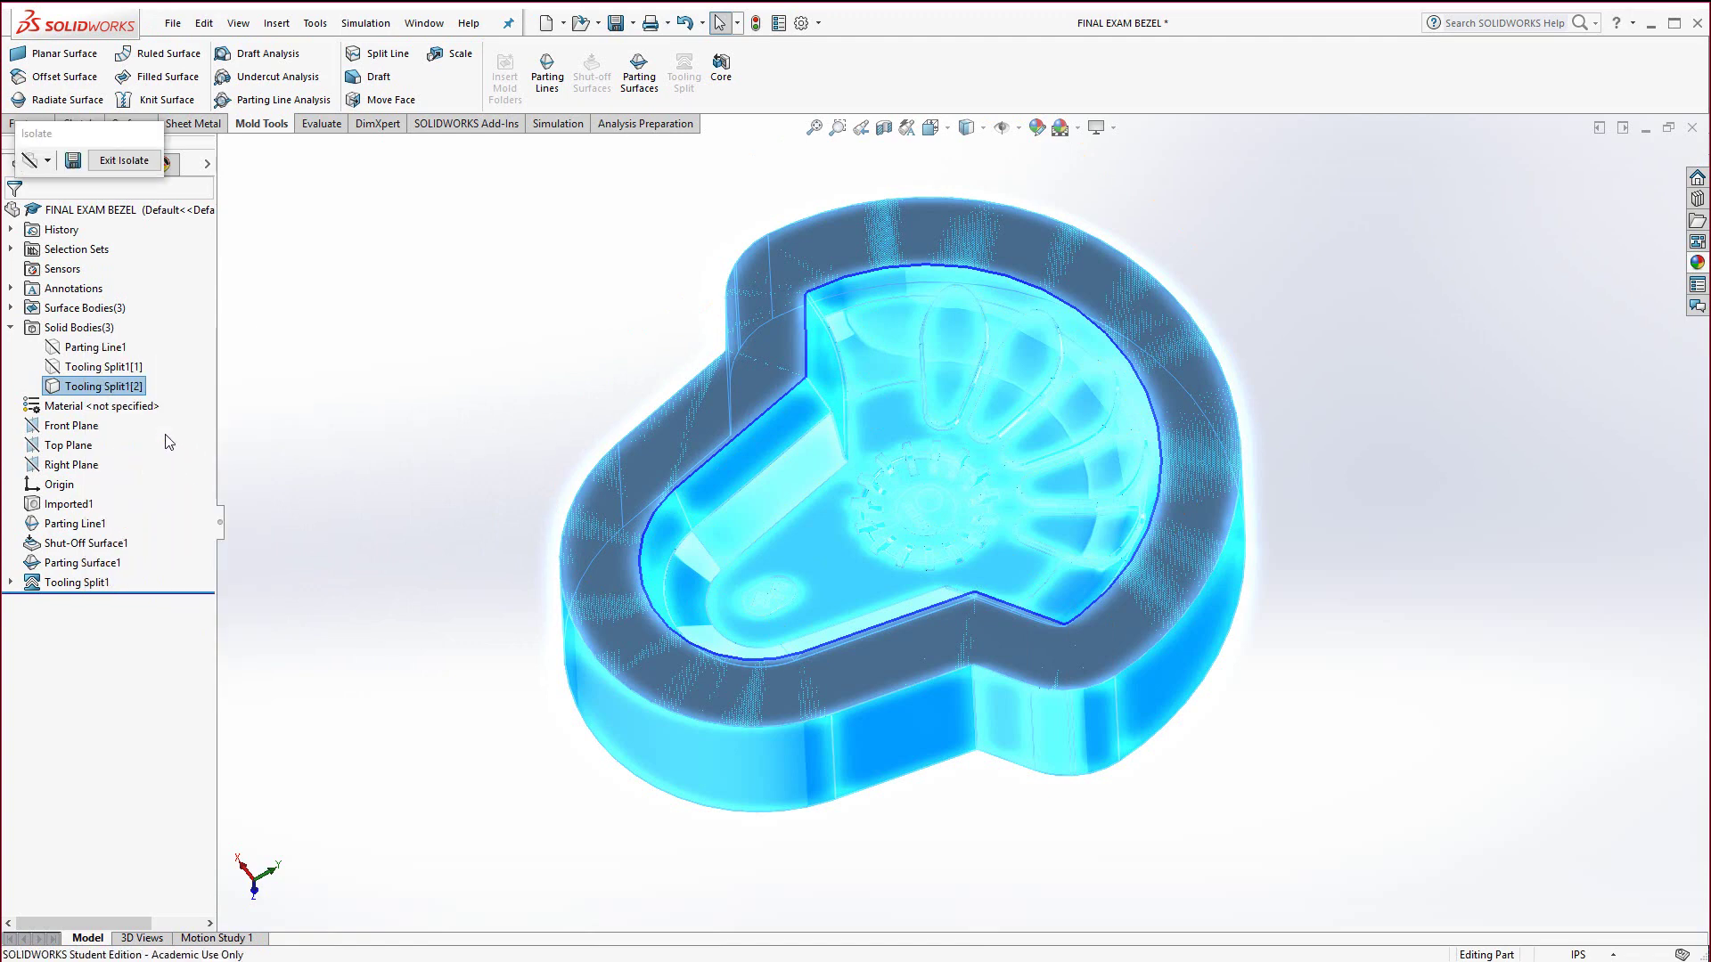
left_click(75, 162)
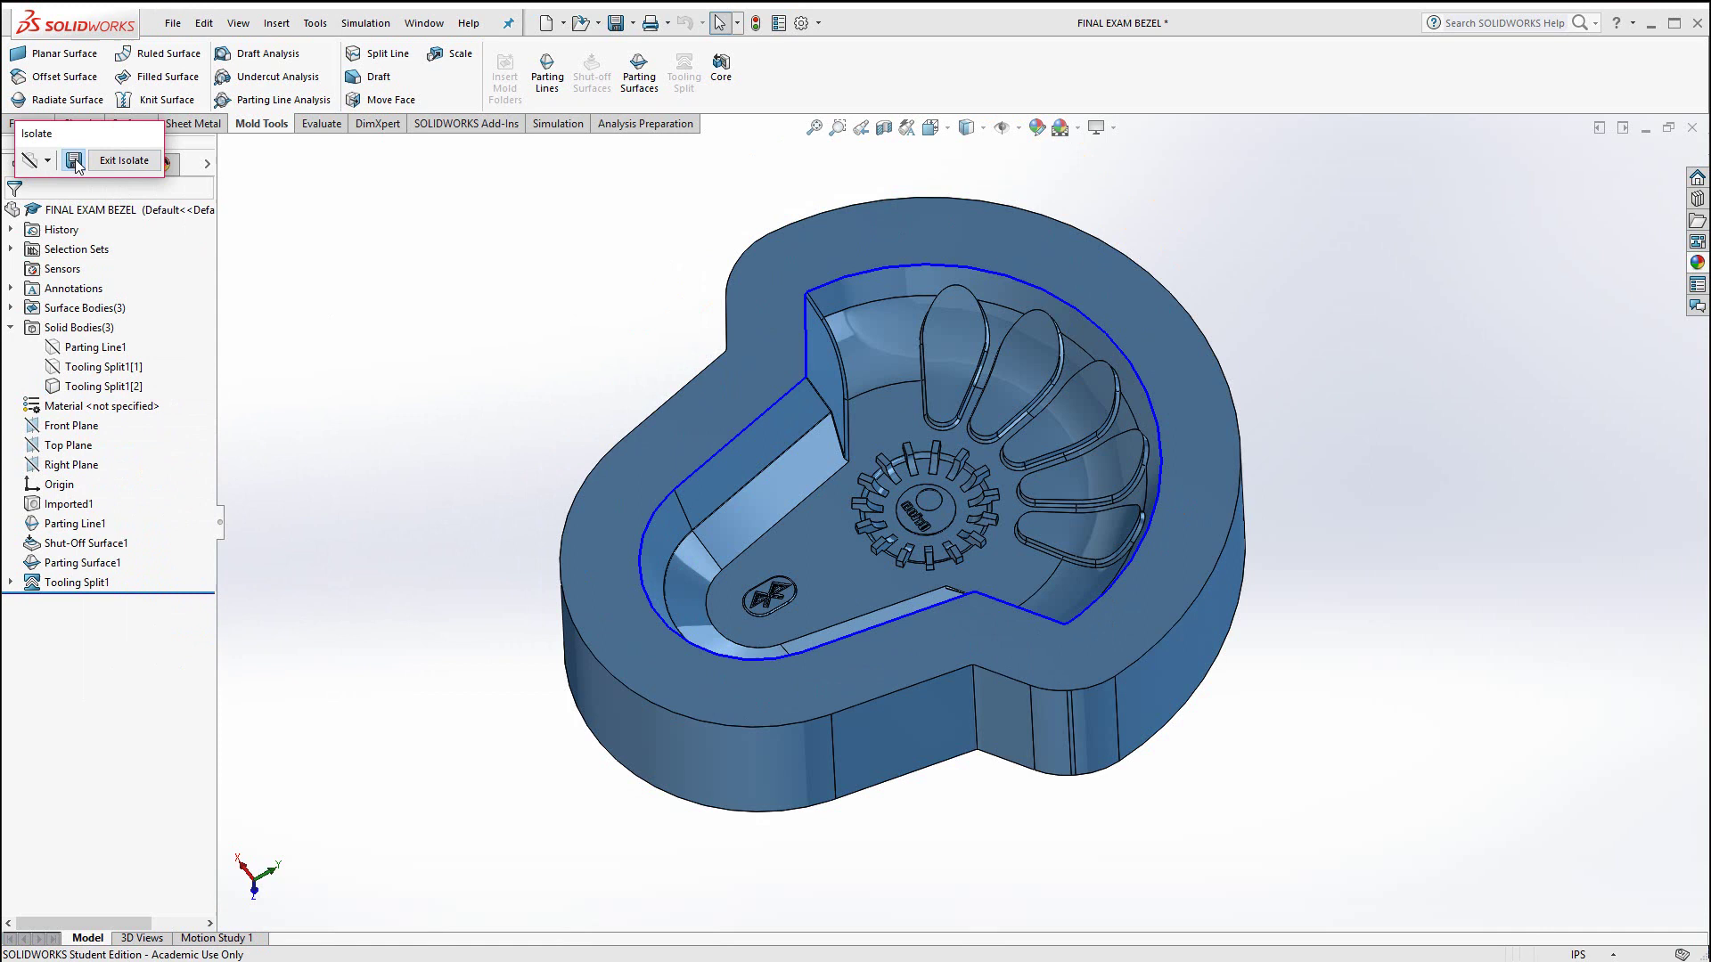
left_click(160, 151)
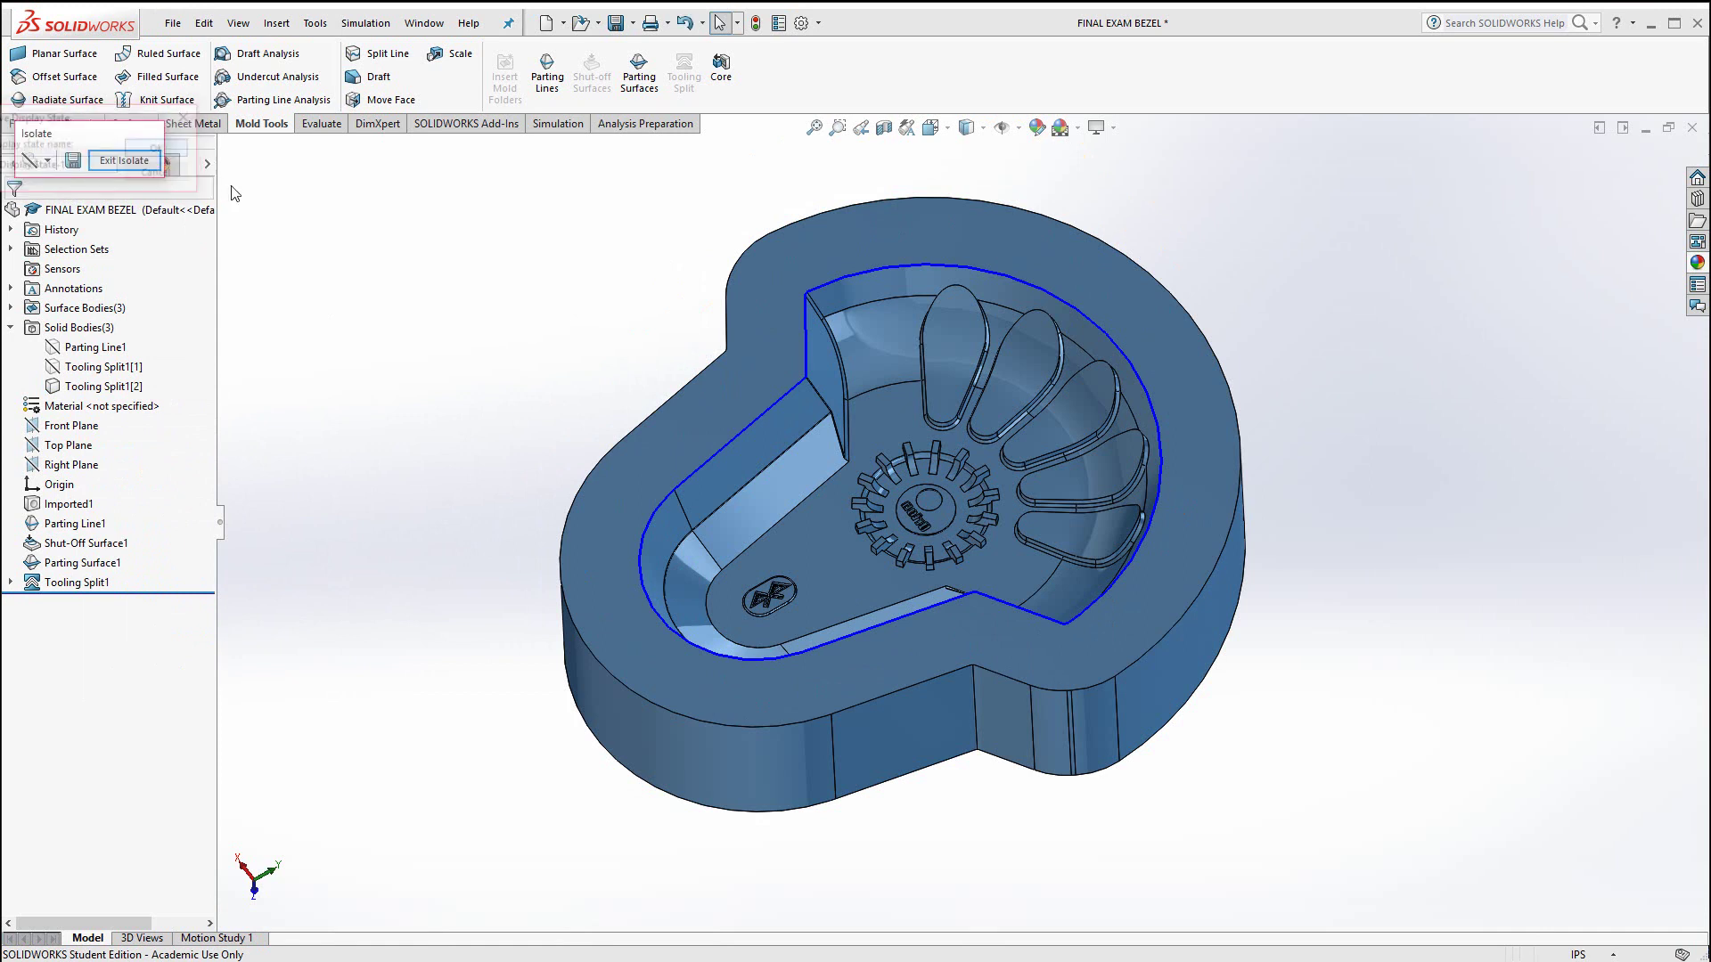
left_click(116, 162)
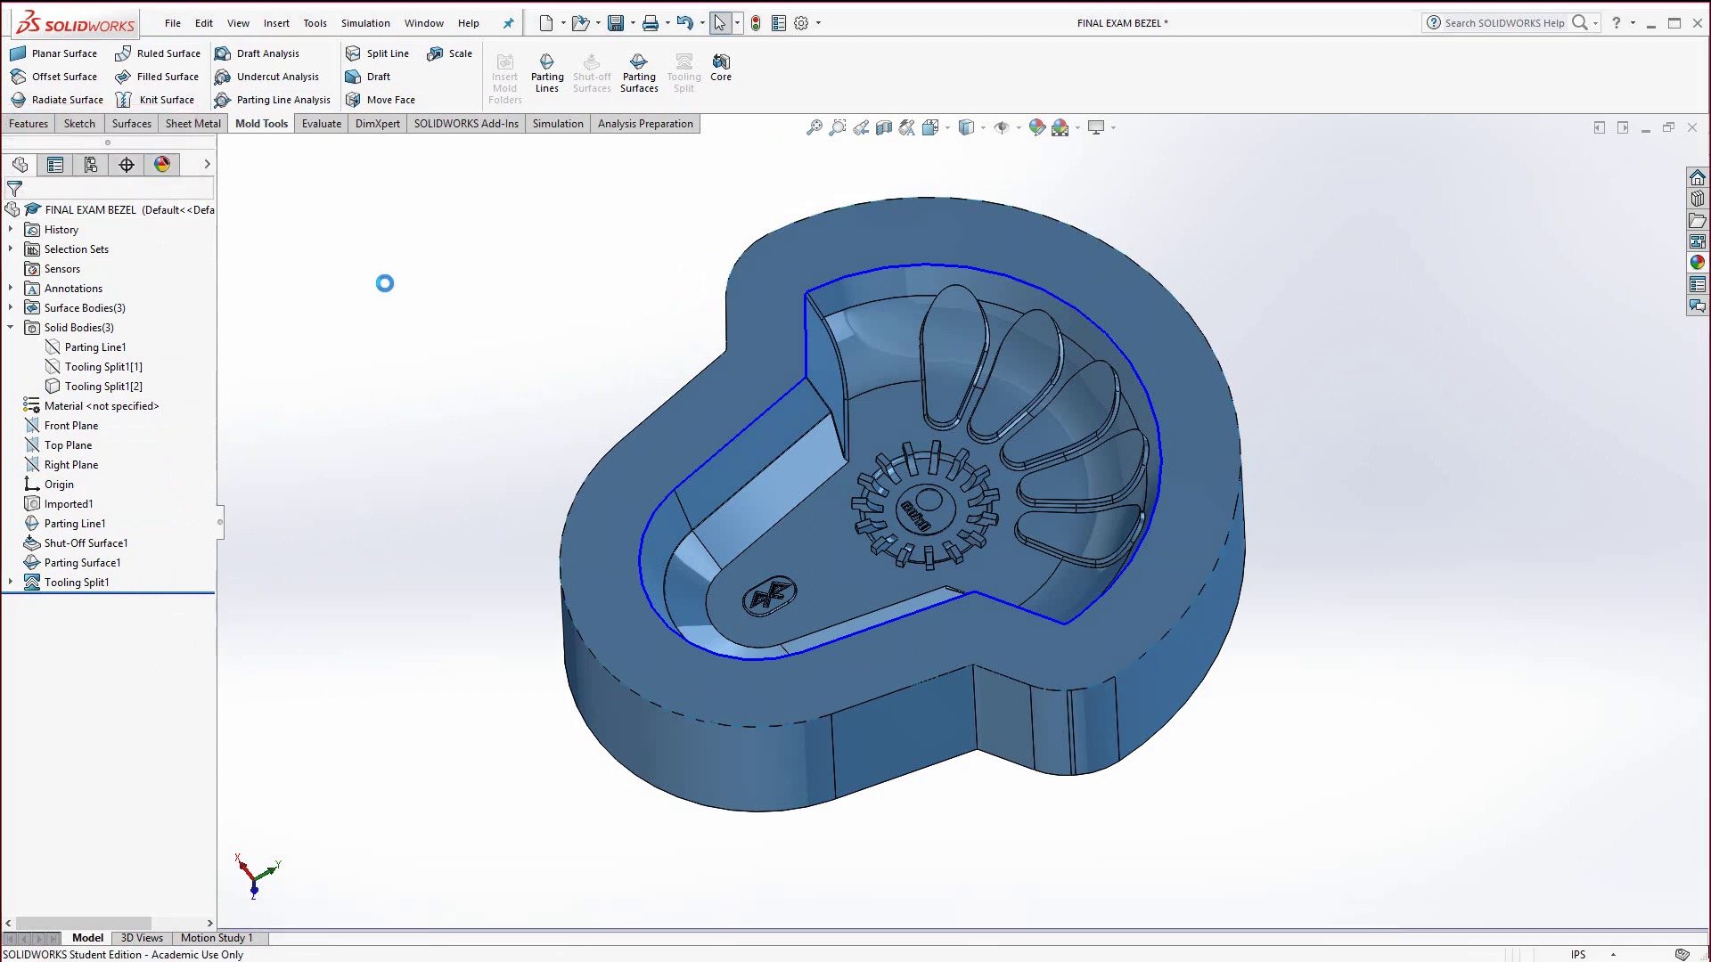
Step: Sketch a center rectangle on Parting Surface1 extending beyond the part outline
left_click(753, 378)
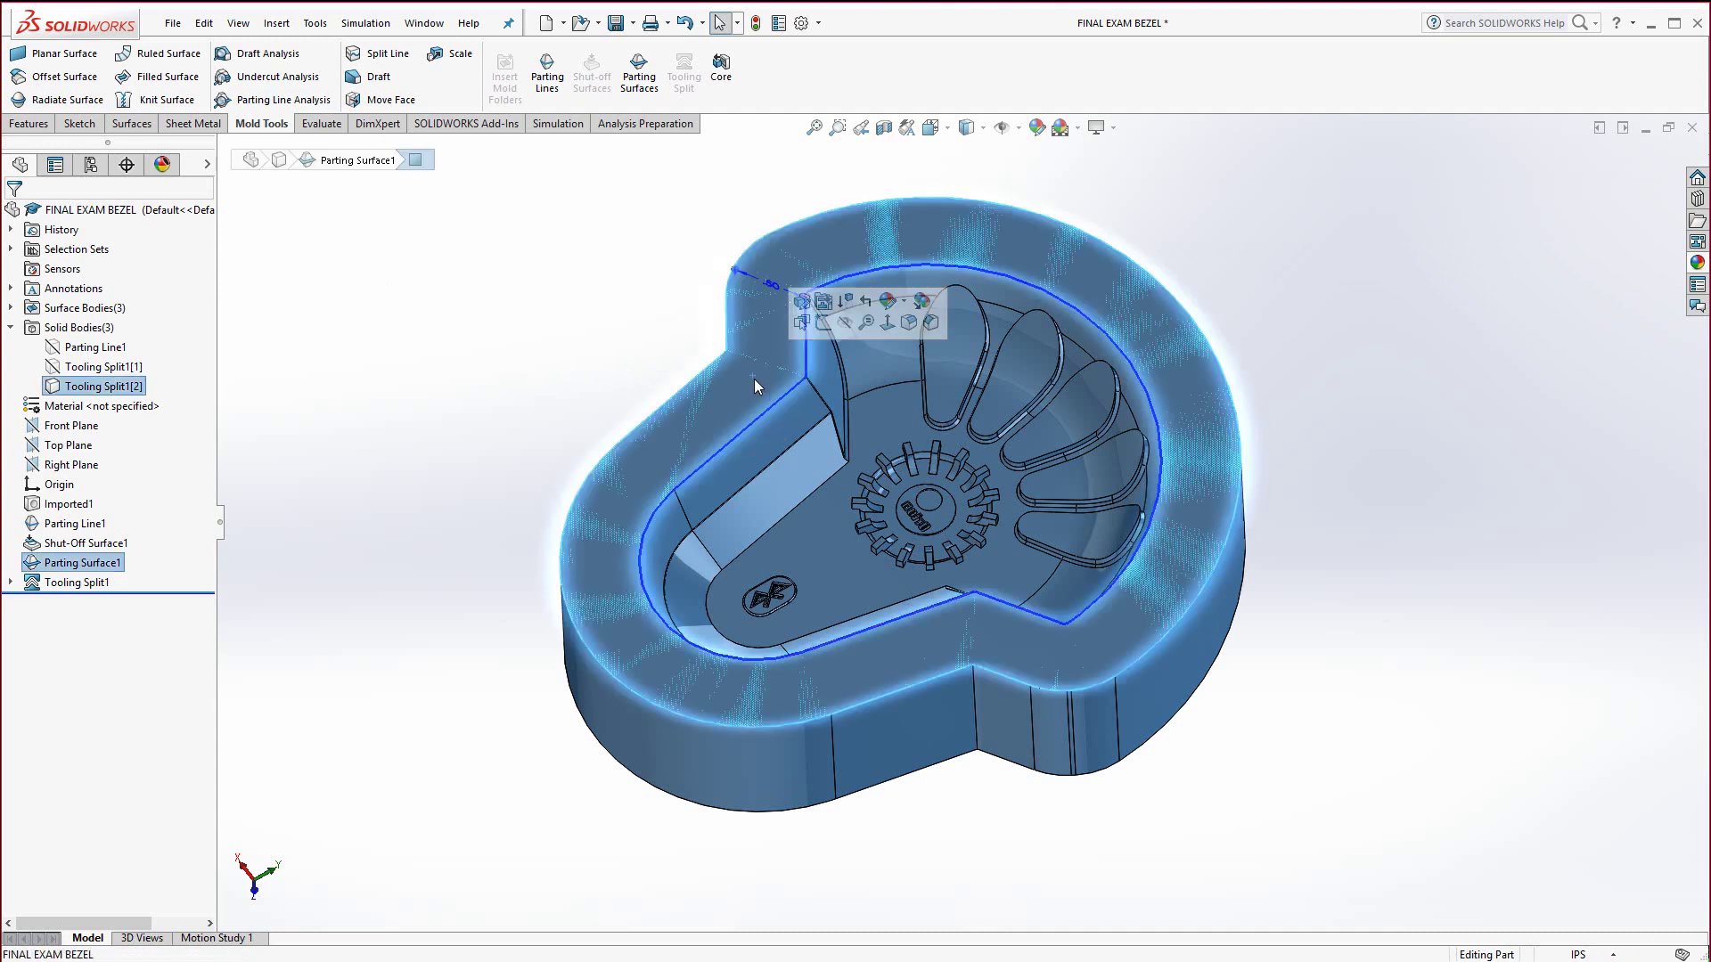
left_click(822, 326)
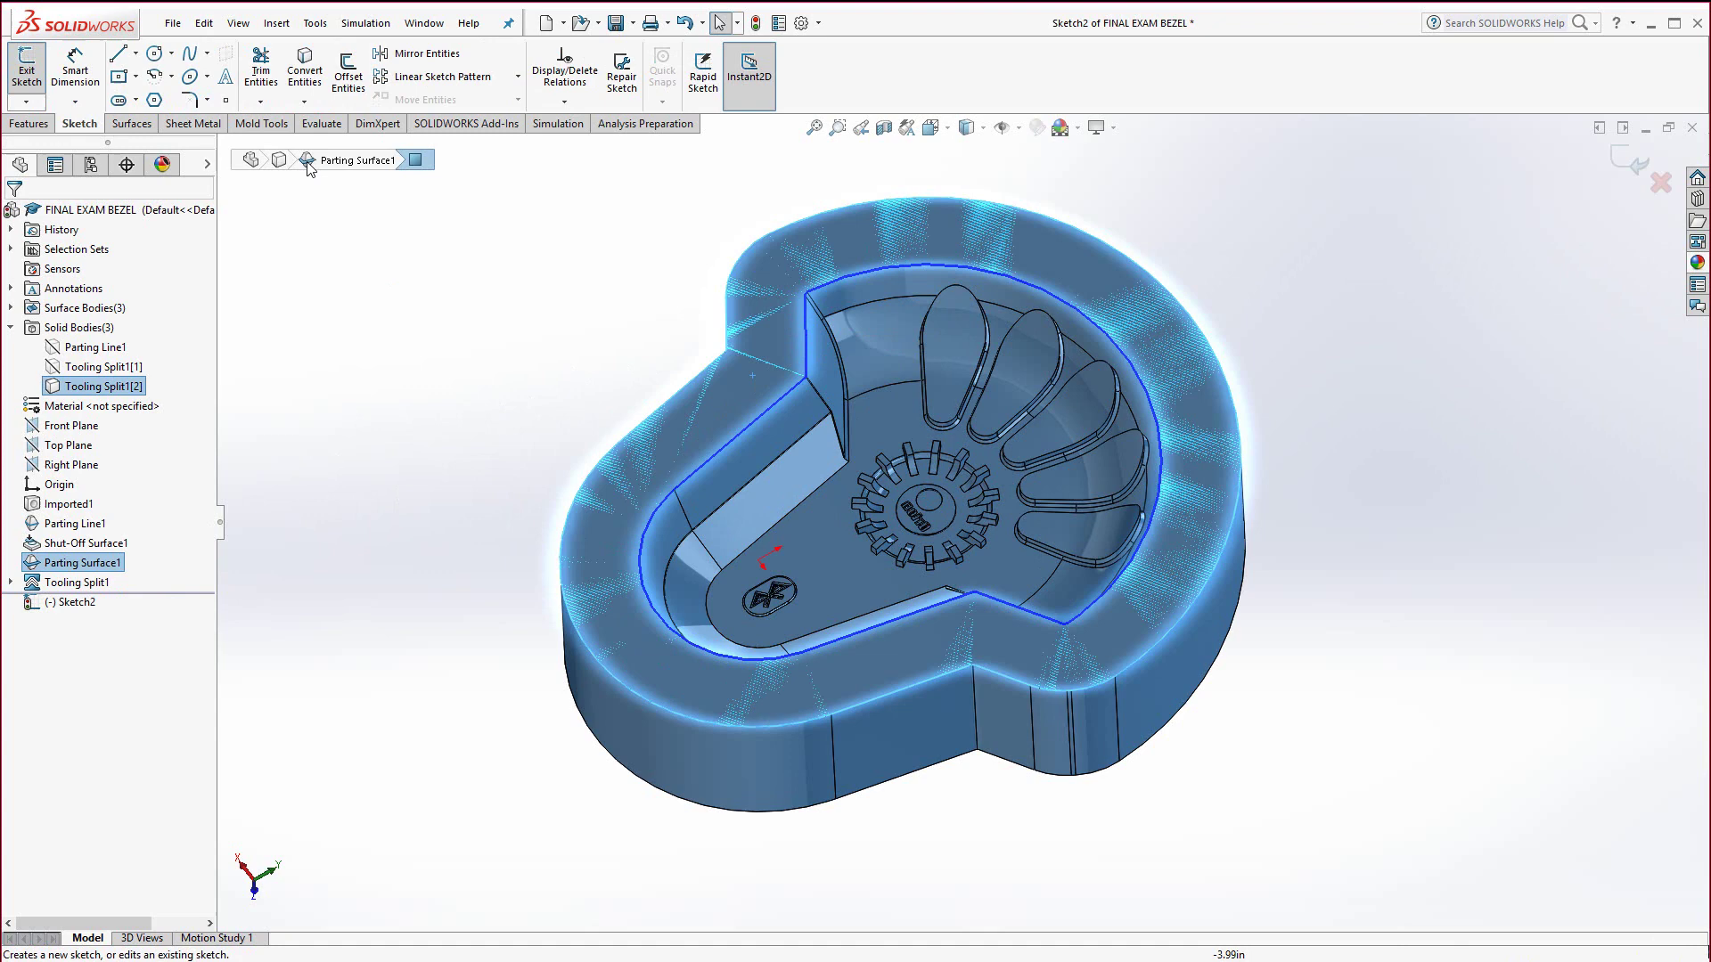
left_click(118, 77)
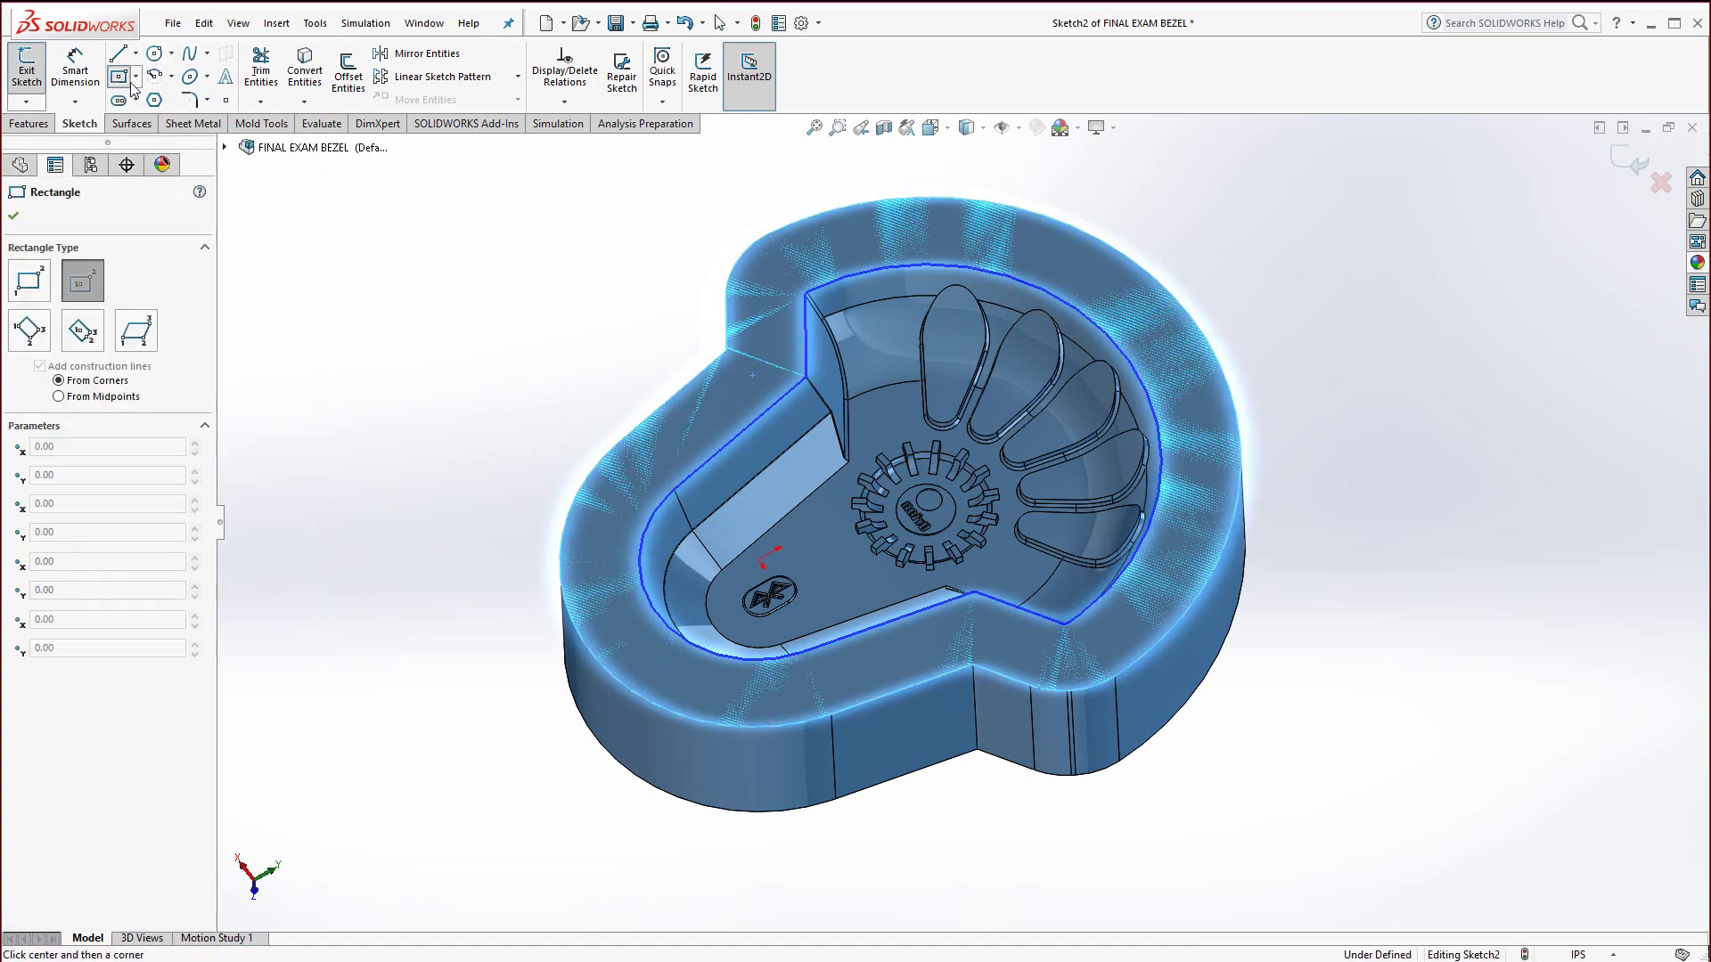
left_click(839, 511)
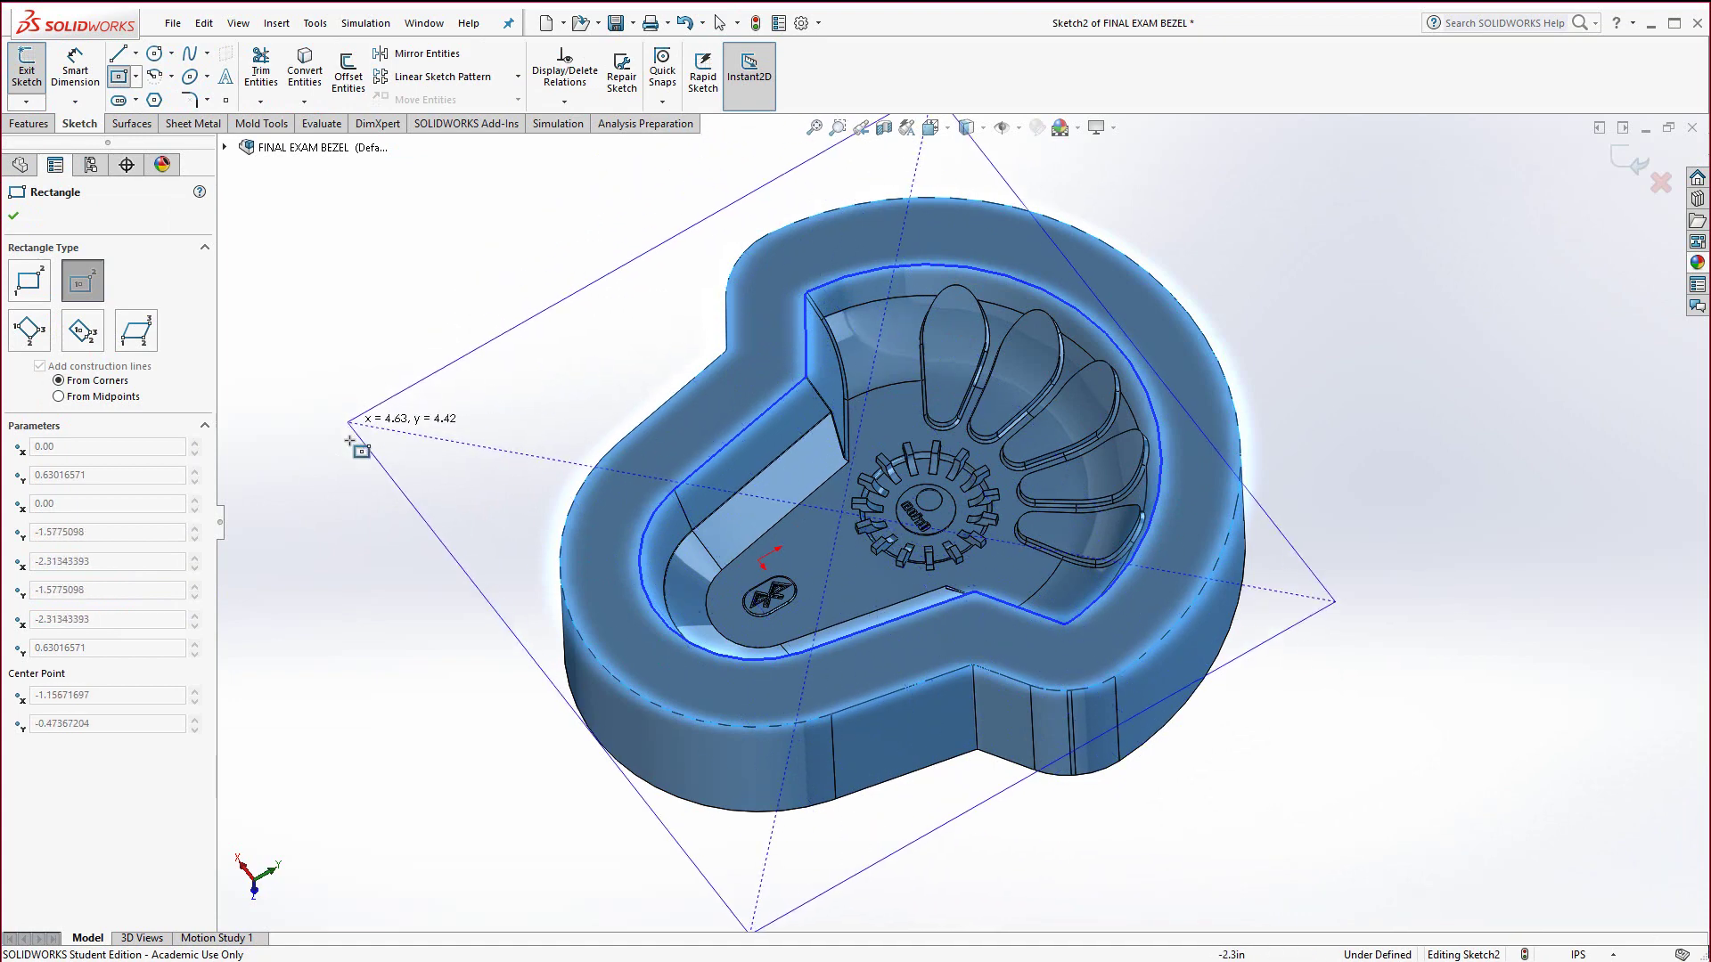
left_click(281, 459)
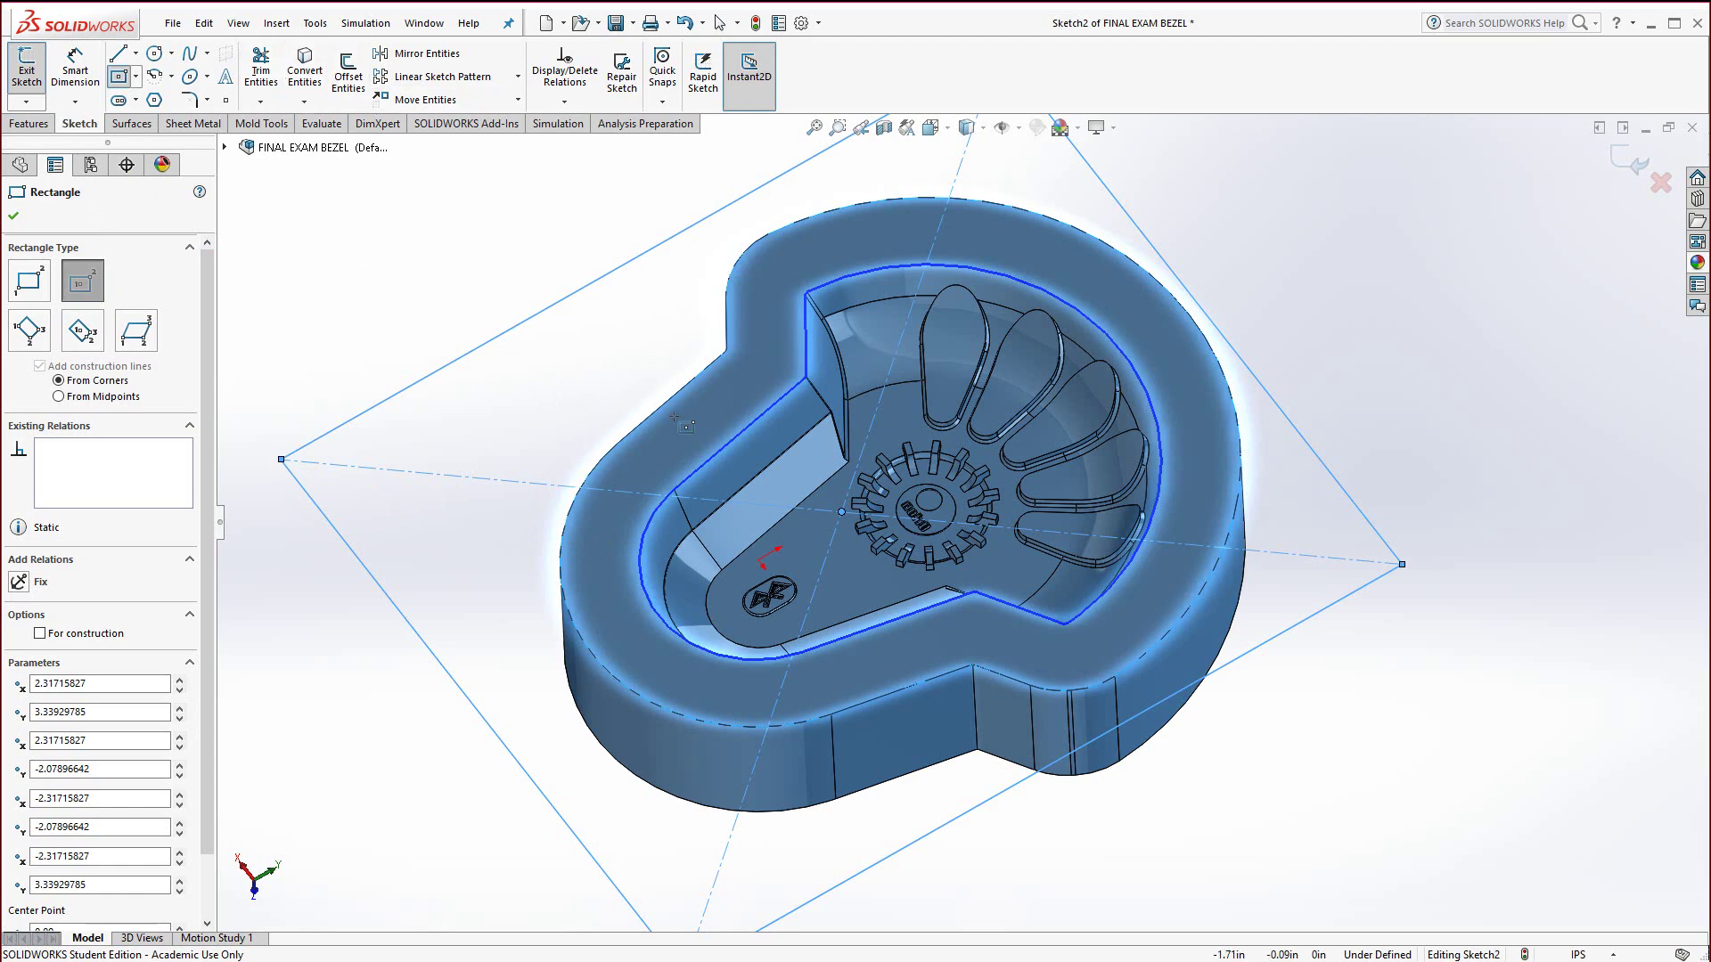
key("Escape")
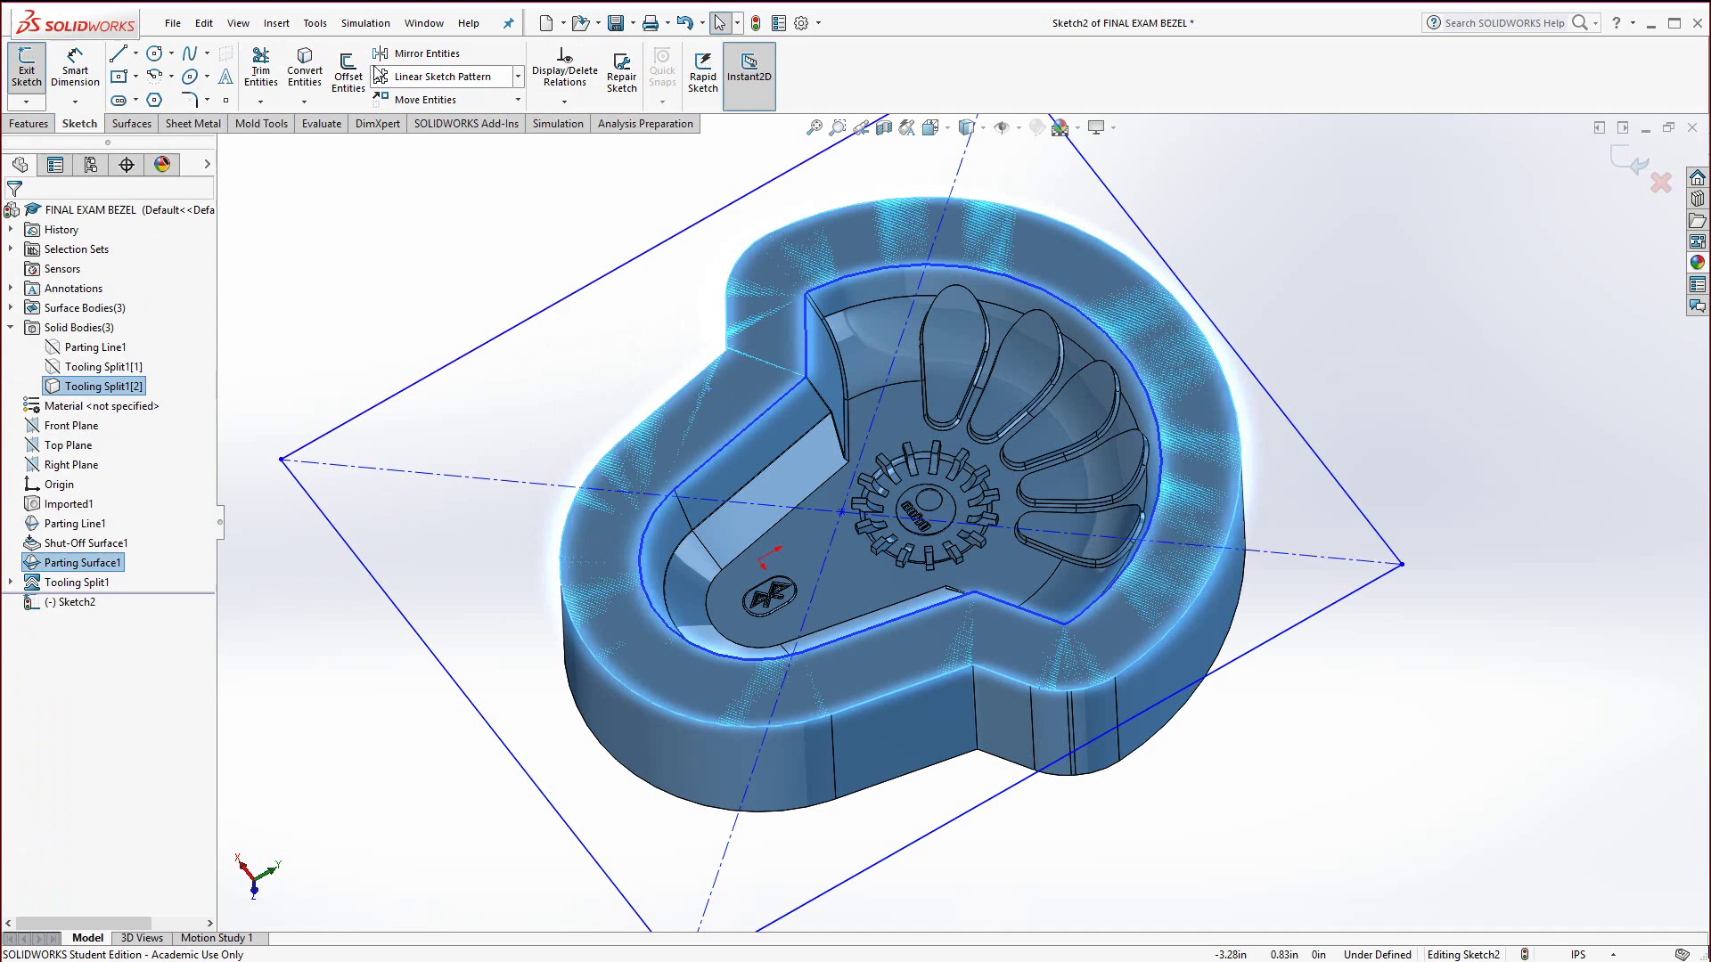
Step: Convert the cavity's outer edges into the sketch and begin an Extruded Boss/Base
left_click(305, 72)
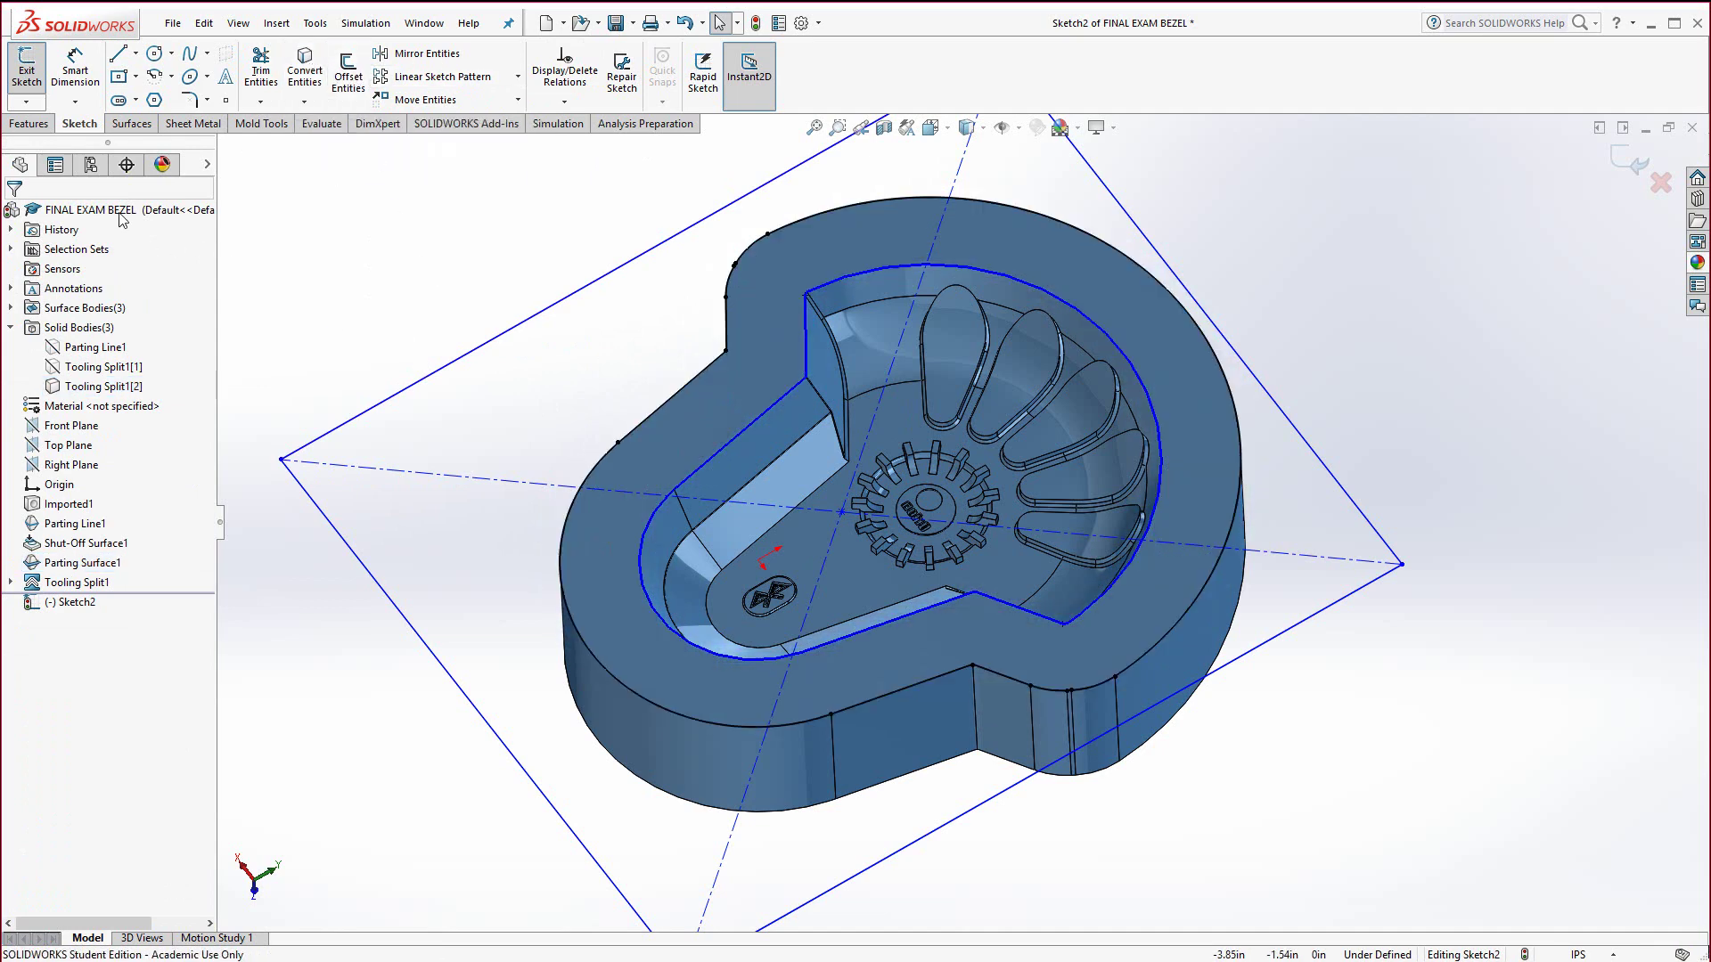
left_click(29, 124)
left_click(35, 69)
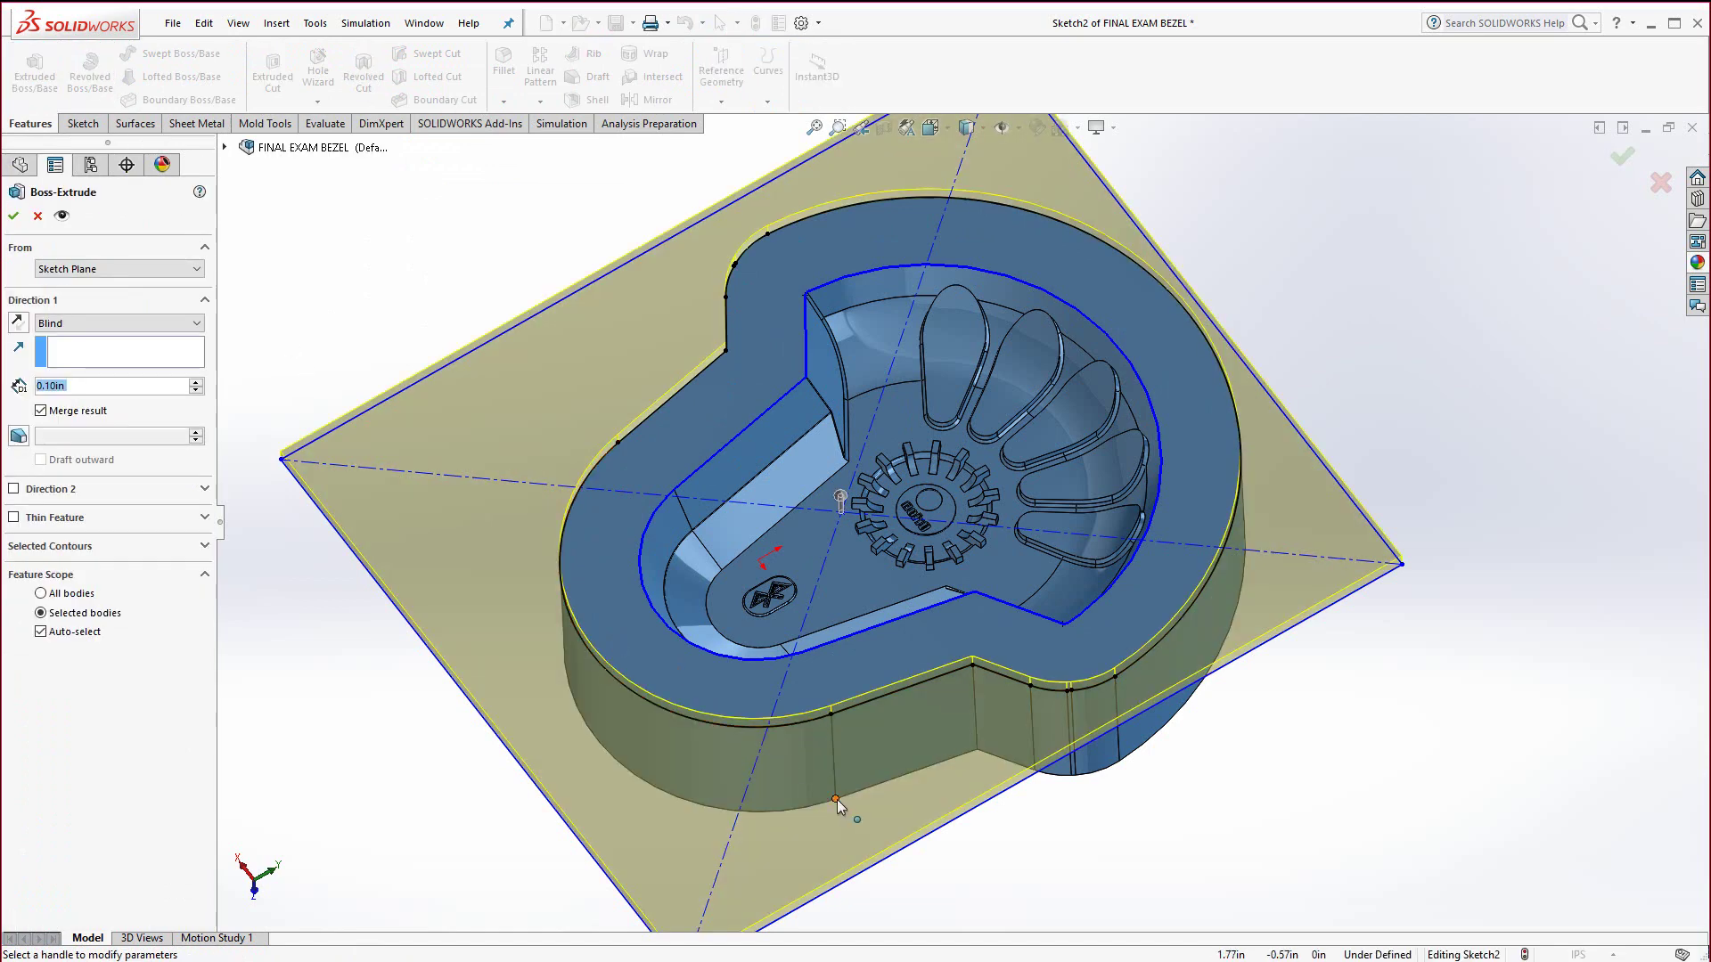
Step: Extrude the sketch Up To Vertex at the cavity's bottom corner, creating Boss-Extrude1
left_click(837, 799)
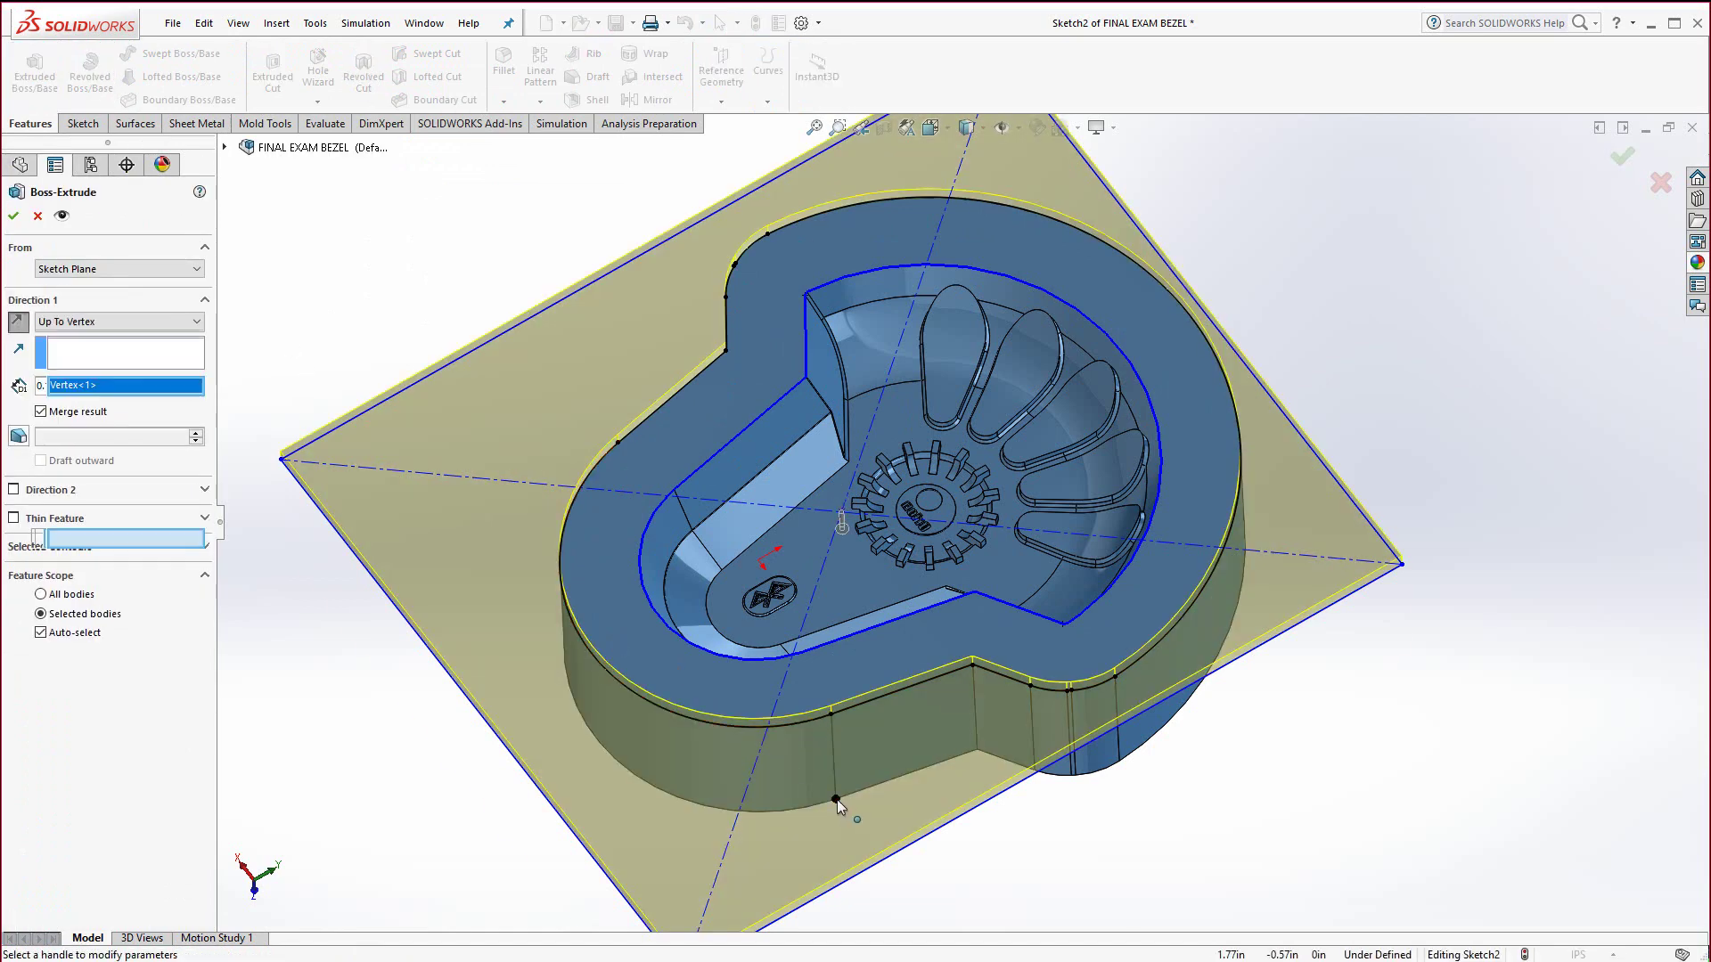
right_click(1189, 876)
middle_click_drag(1206, 848, 1180, 713)
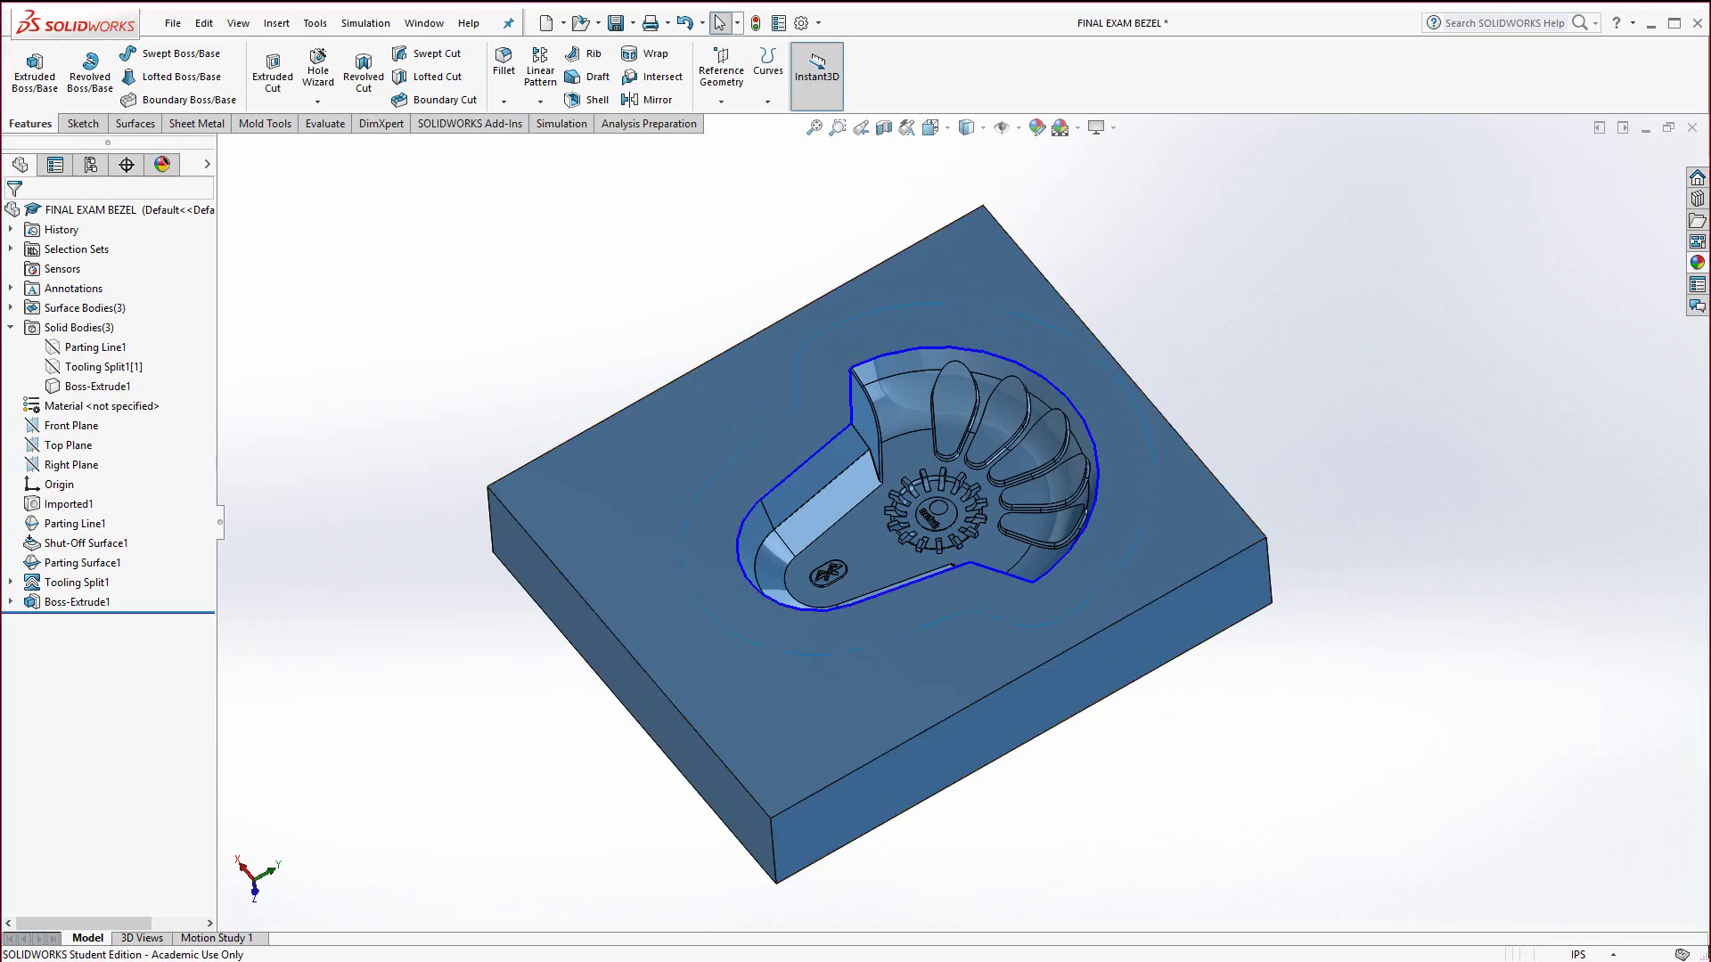
Step: Choose Insert into New Part for the Boss-Extrude1 body and confirm it as the transferred body
right_click(81, 393)
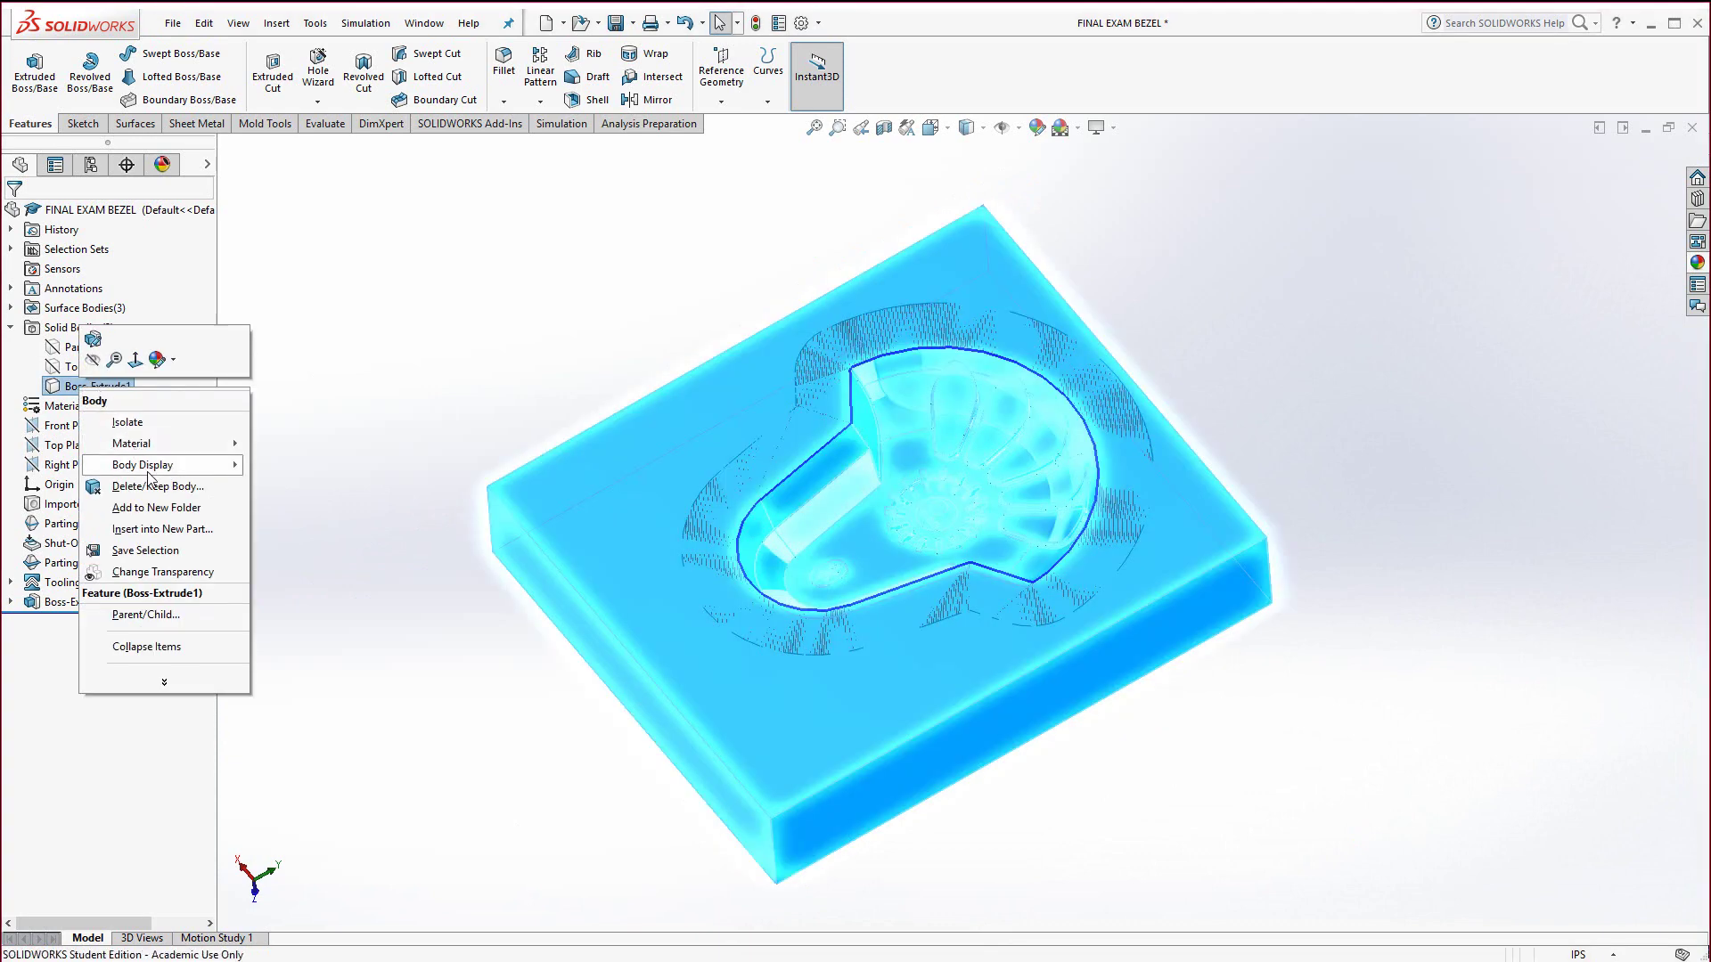
left_click(163, 529)
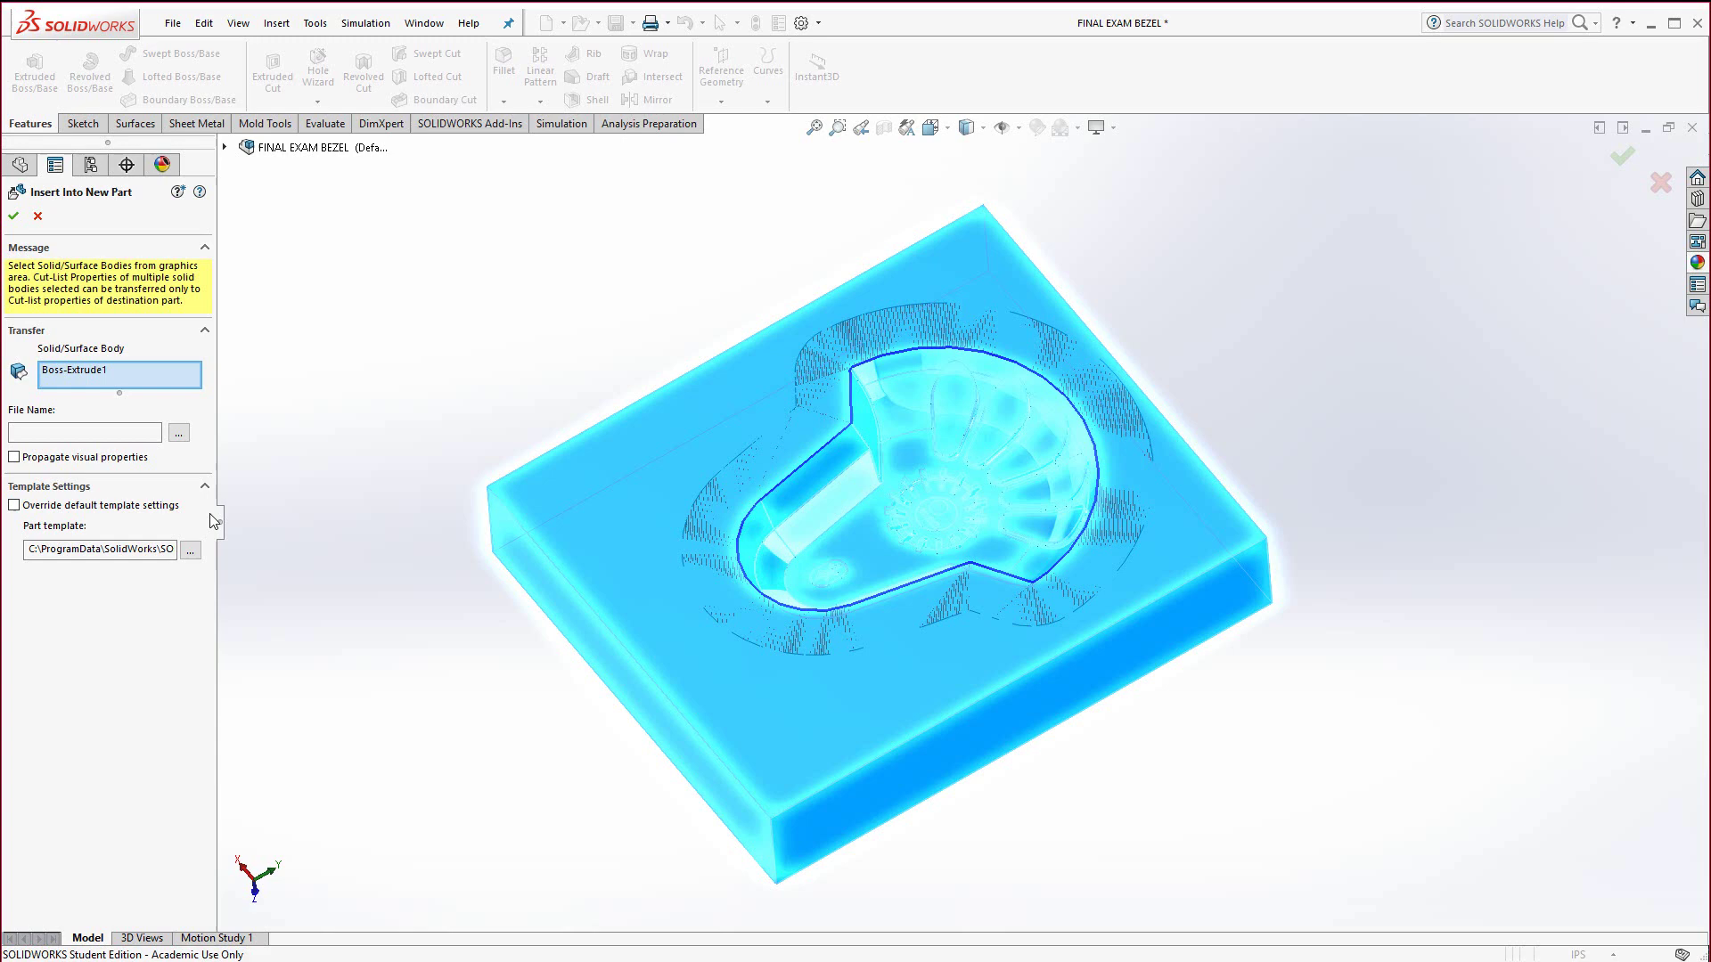
left_click(111, 372)
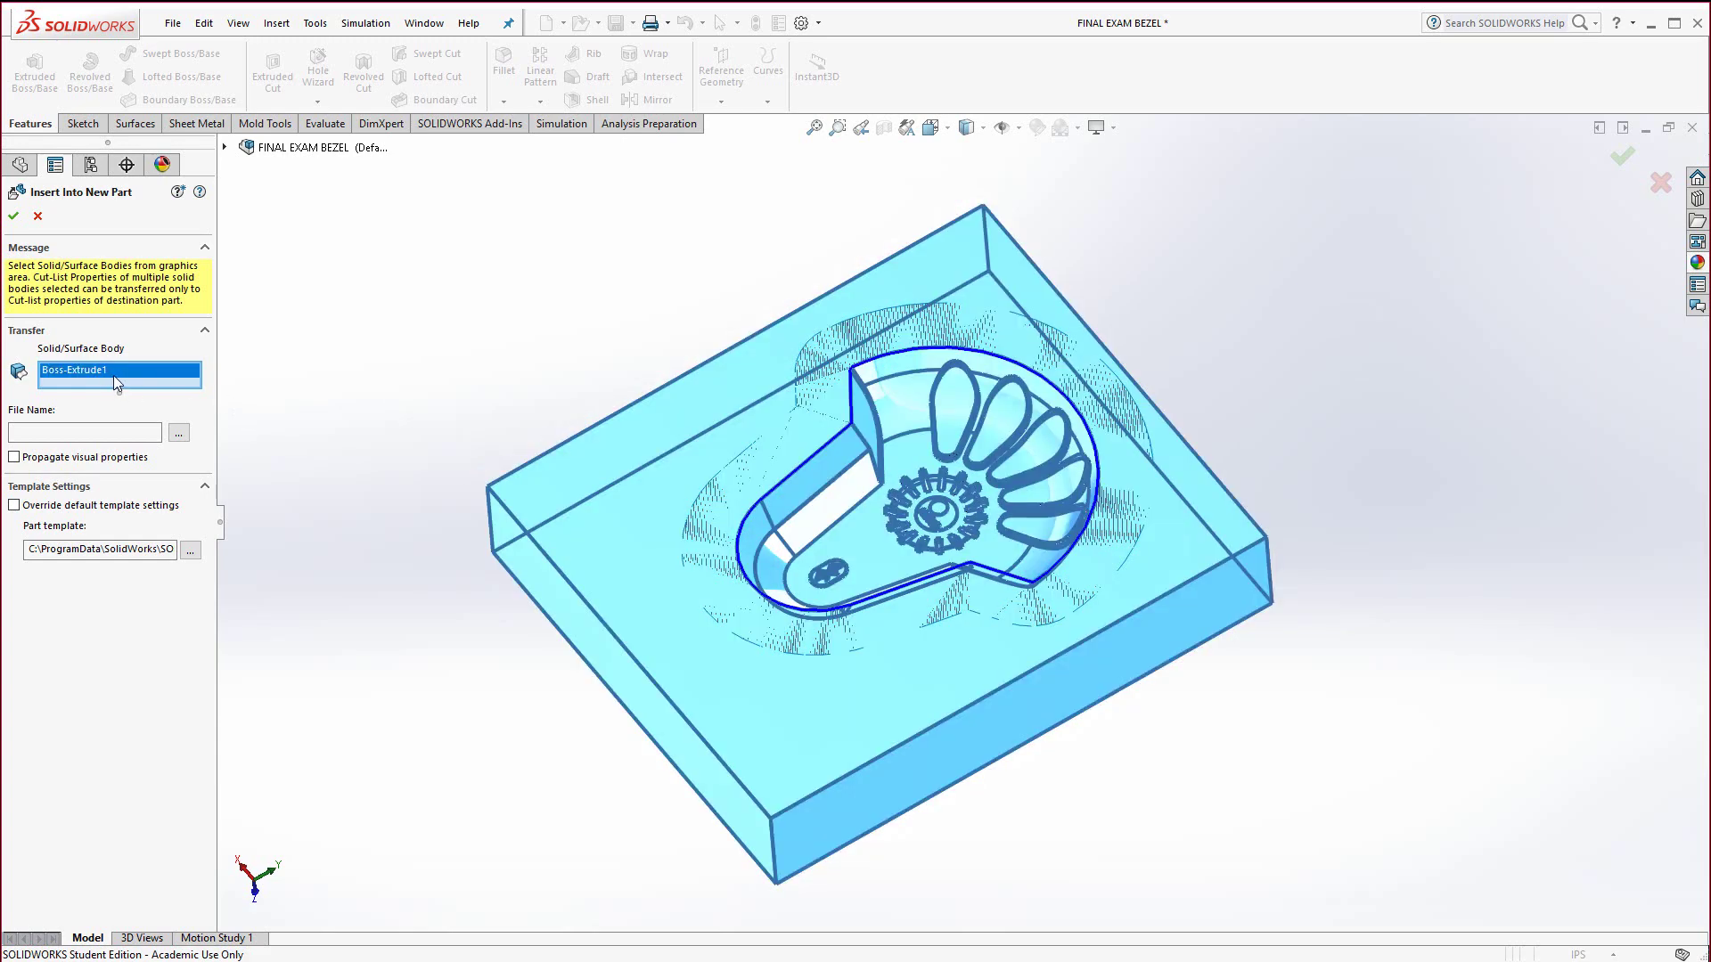
key("space")
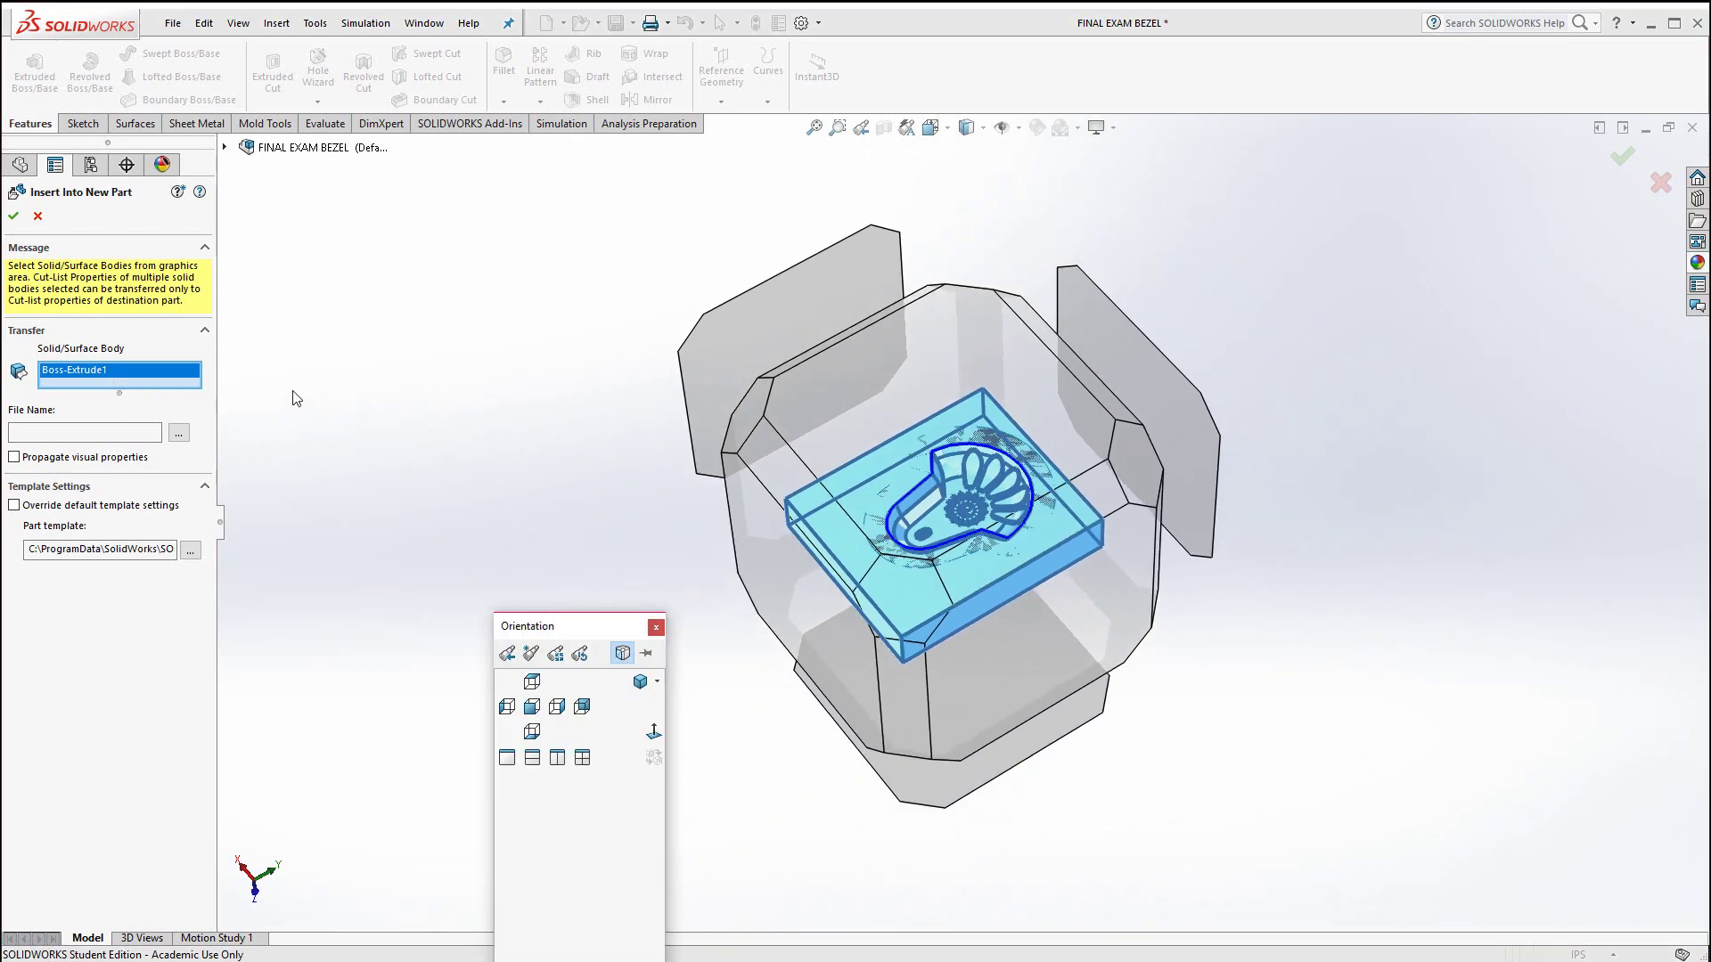
key("space")
left_click(45, 433)
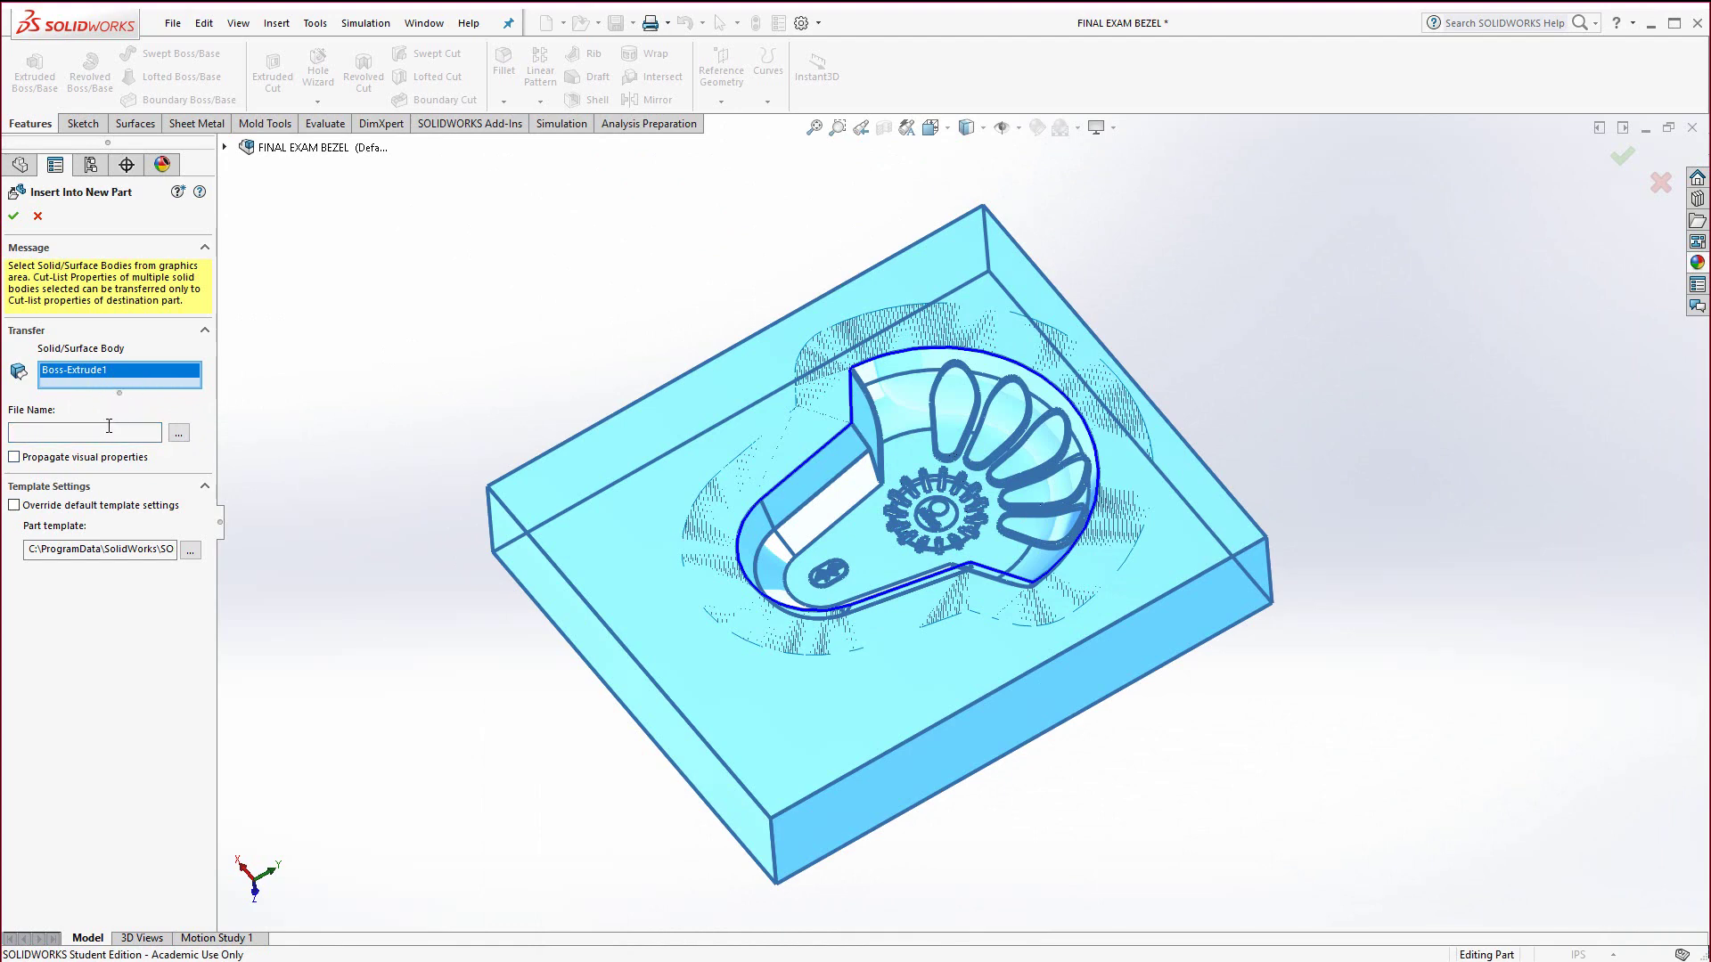
Step: Name the new part file CAVITYF and save it to the Desktop
left_click(179, 434)
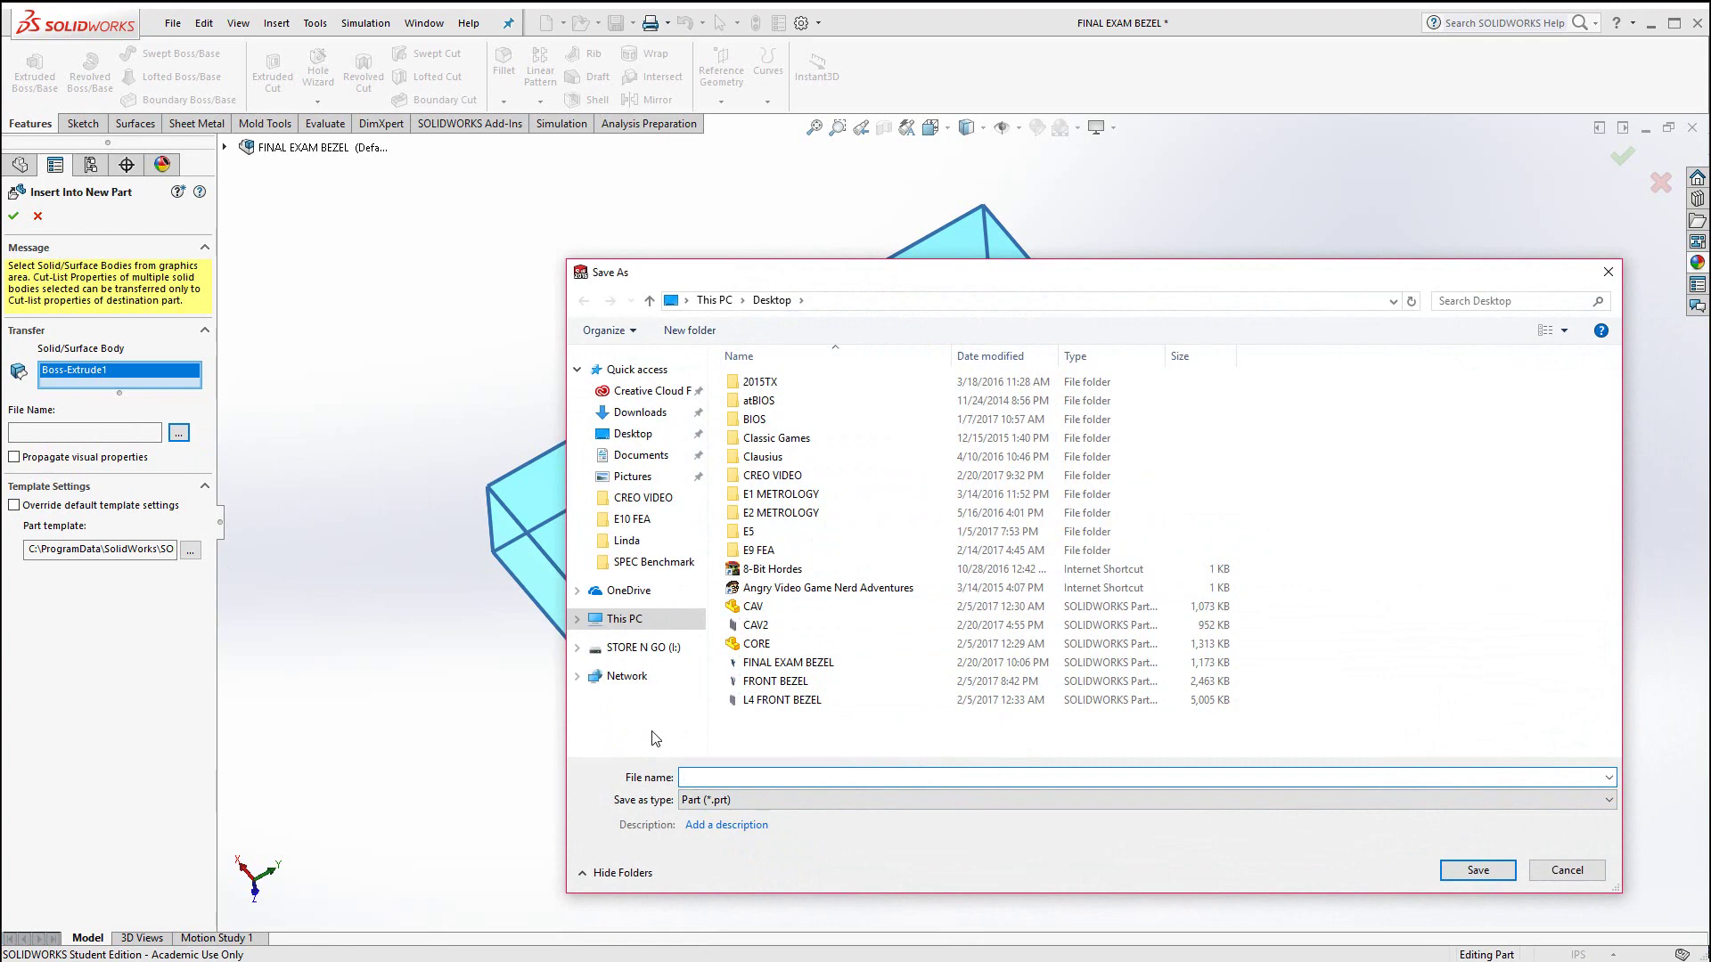
type("CAVITYF")
left_click(1475, 870)
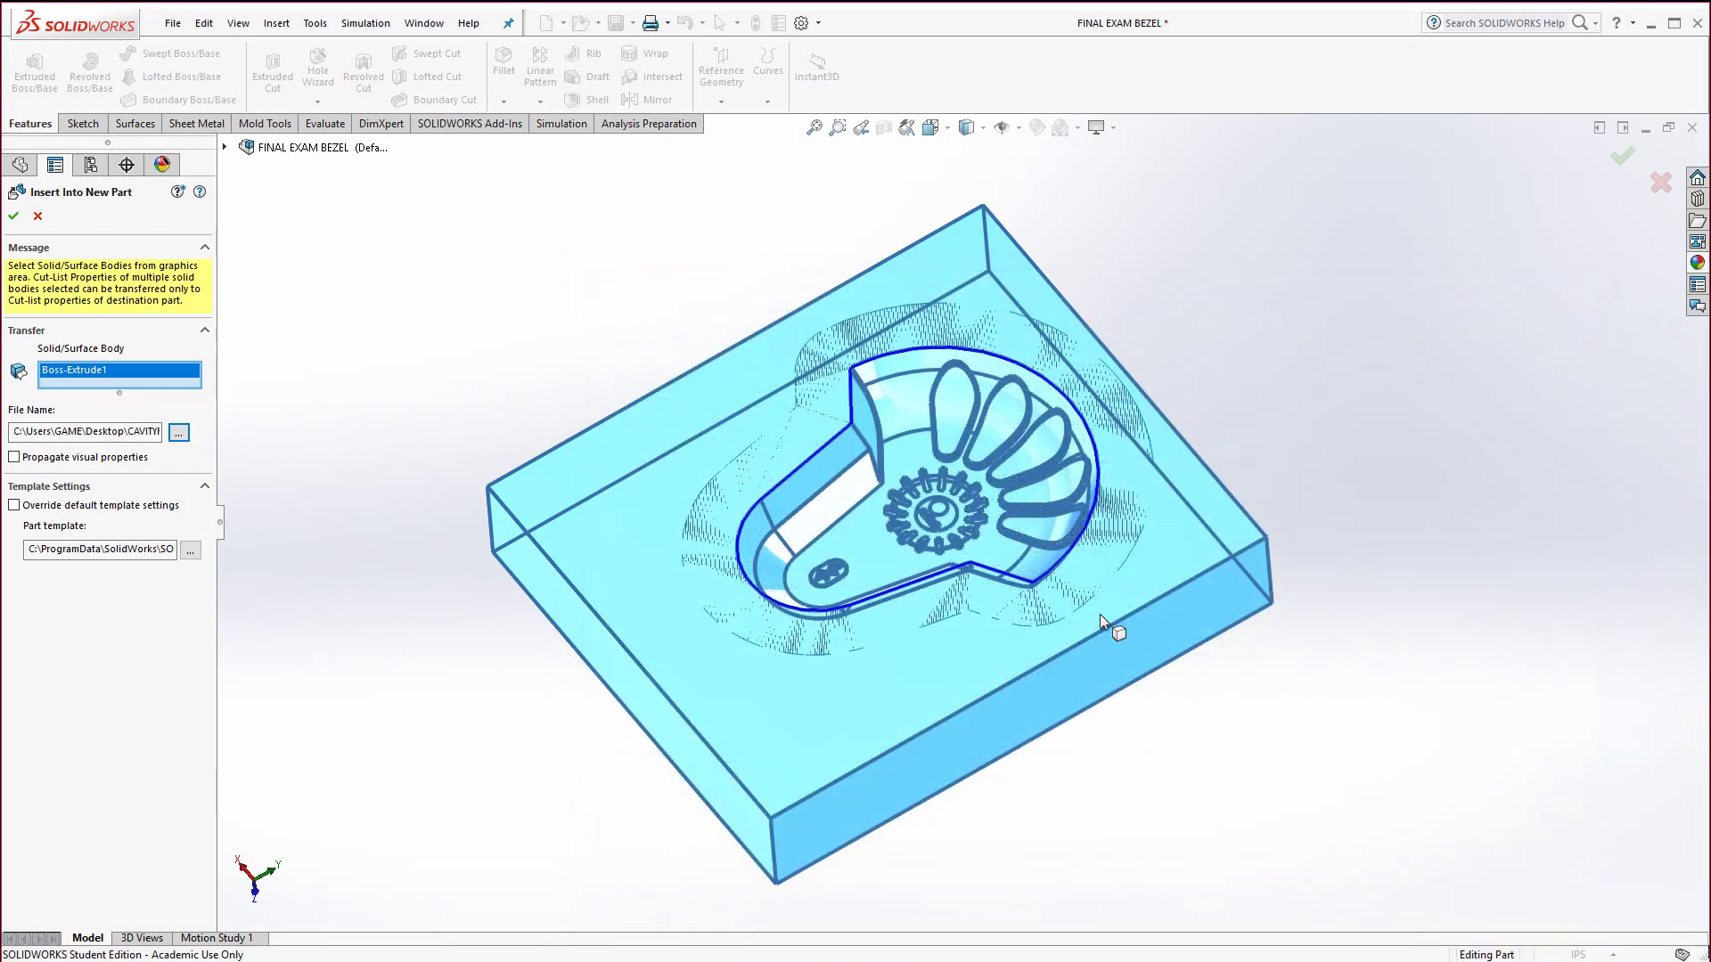